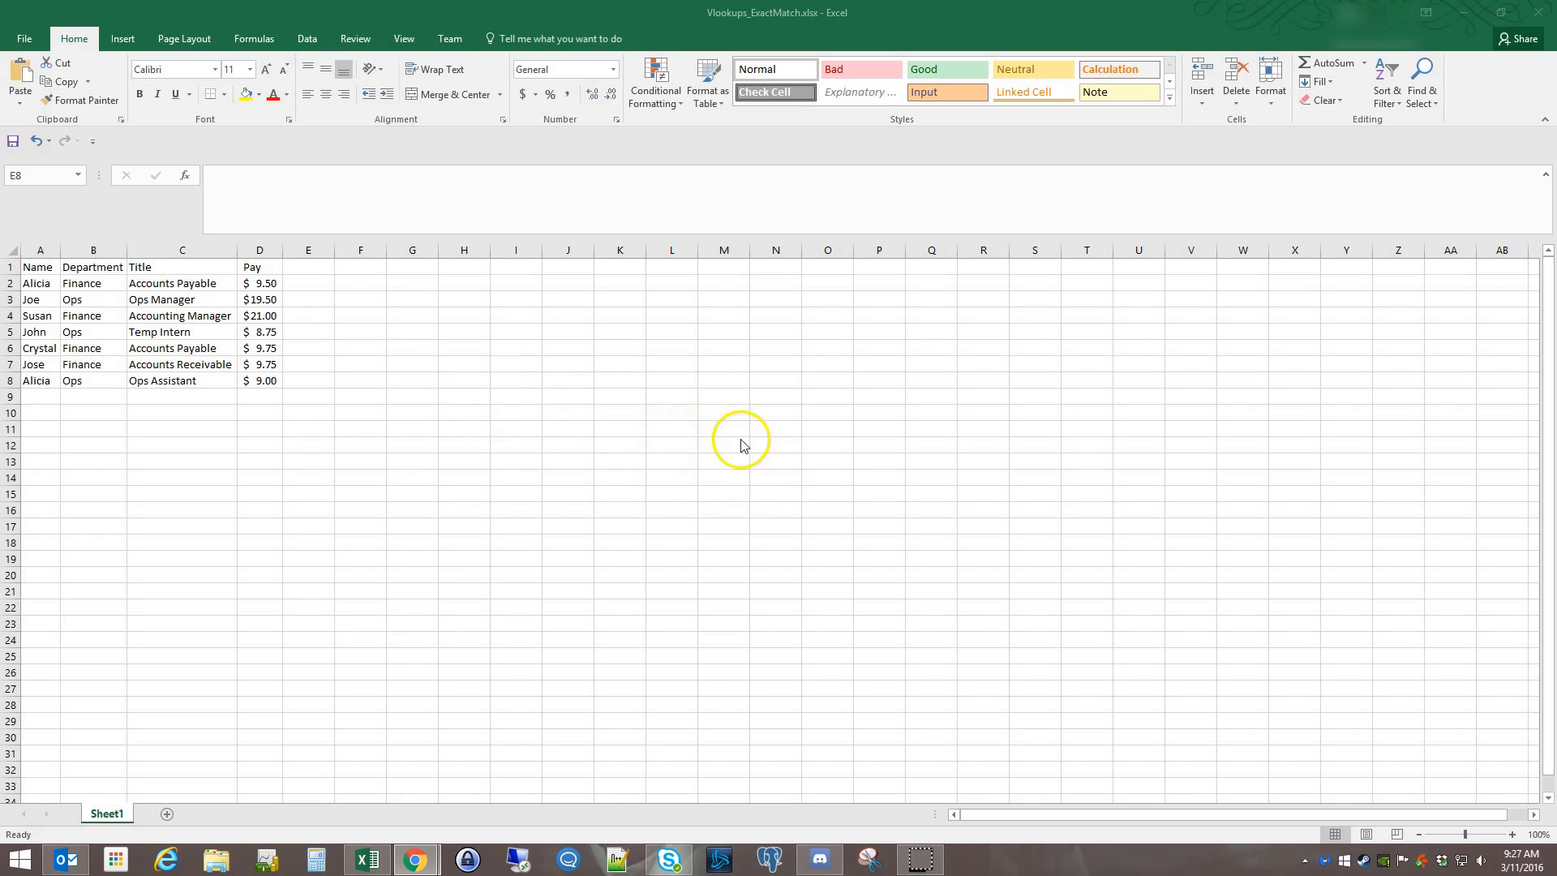
Examine the Name, Department, Title and Pay column headers of the employee table.
click(558, 269)
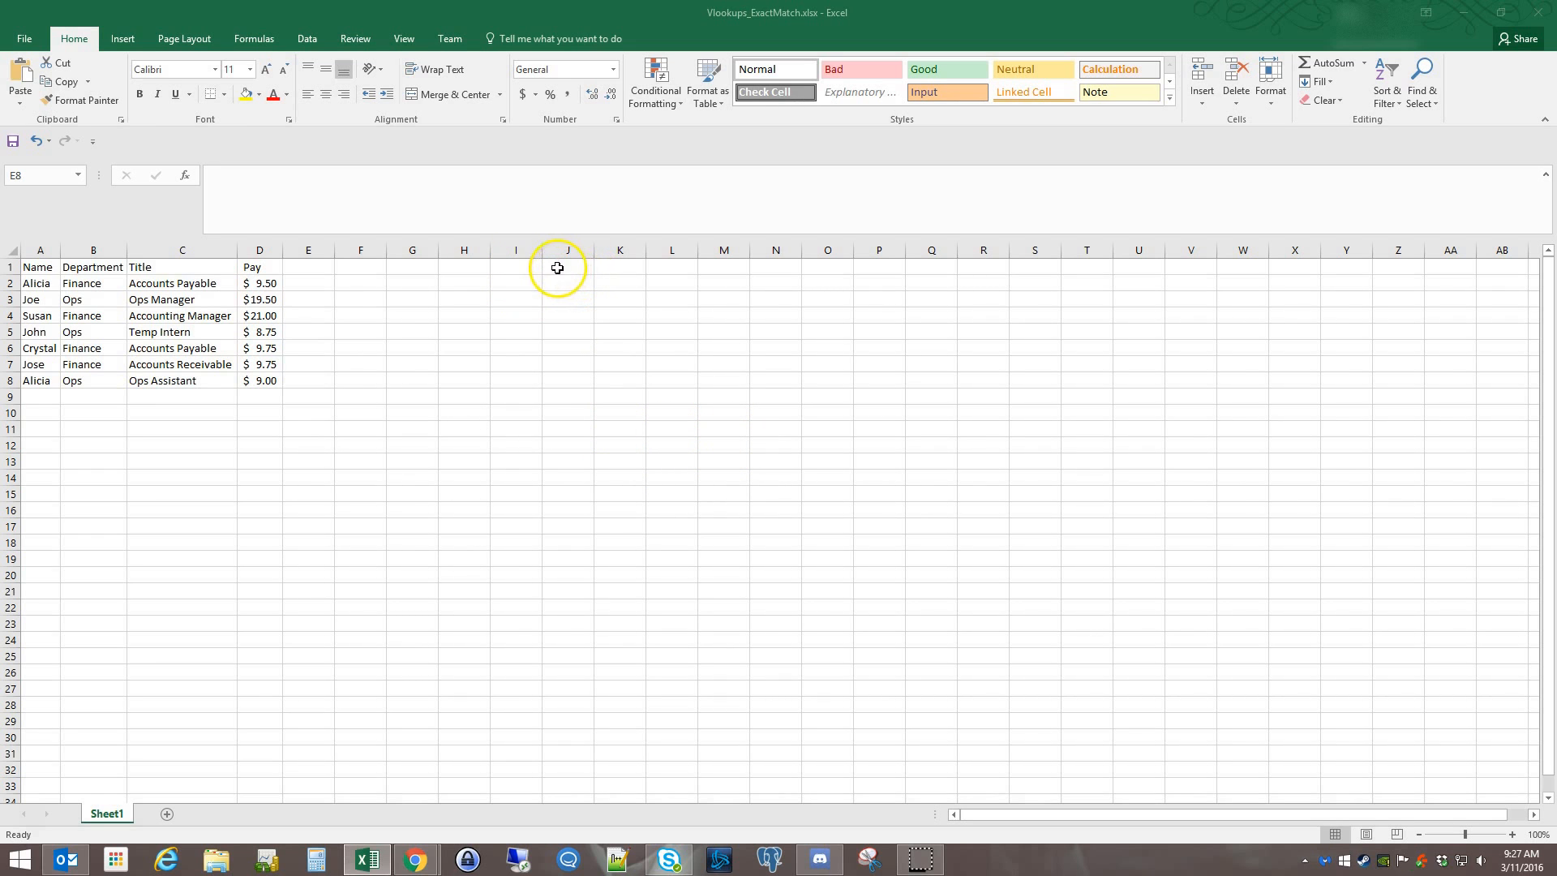
click(39, 270)
click(101, 266)
click(199, 267)
click(258, 269)
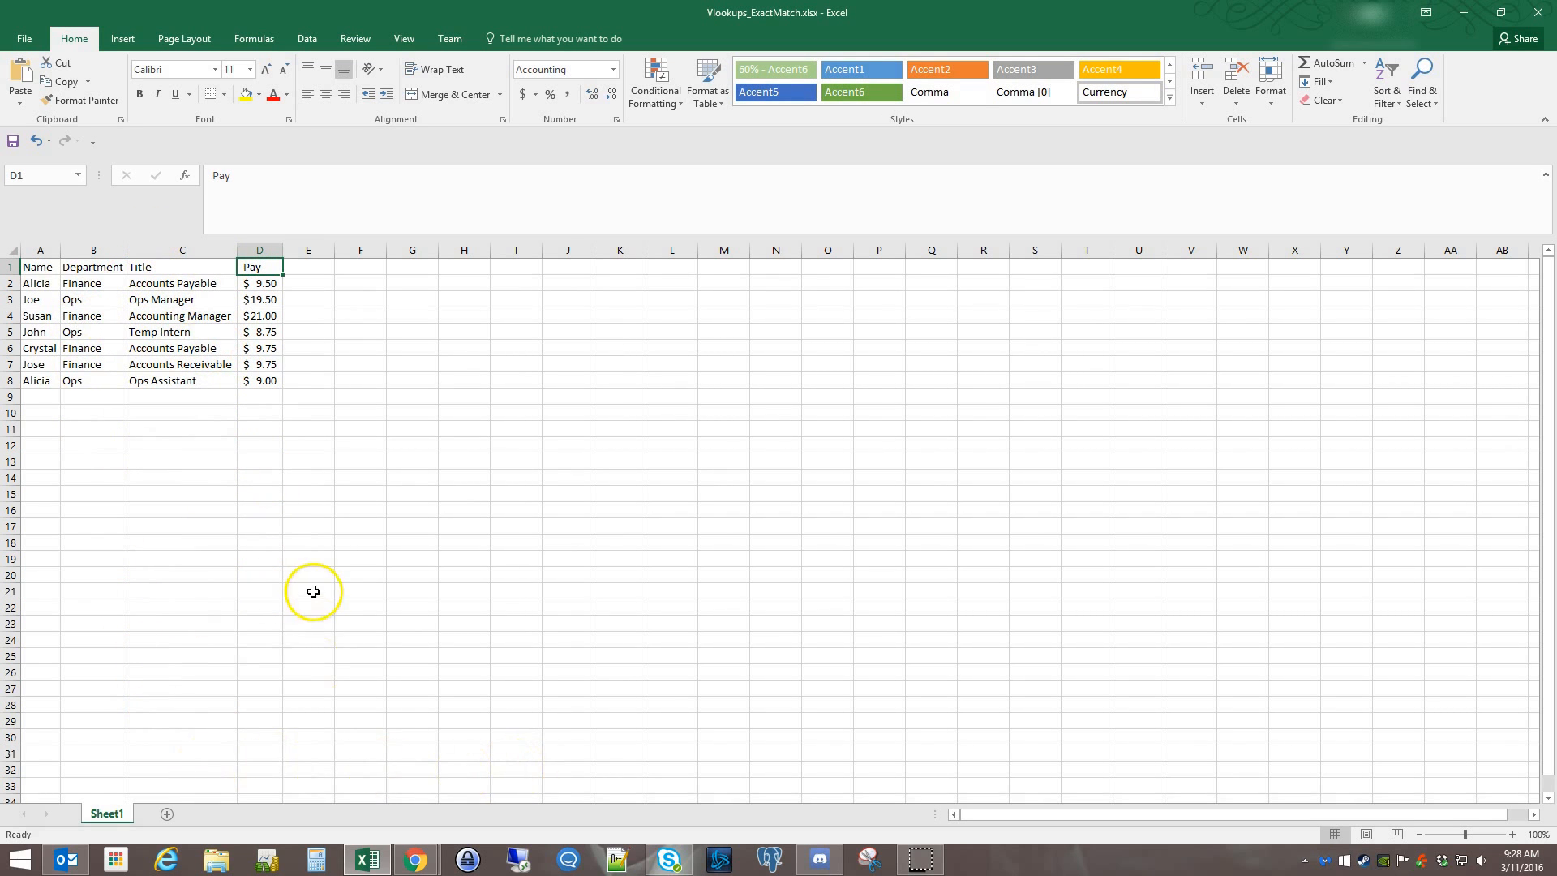
scroll(311, 592, down, 5)
scroll(300, 599, up, 5)
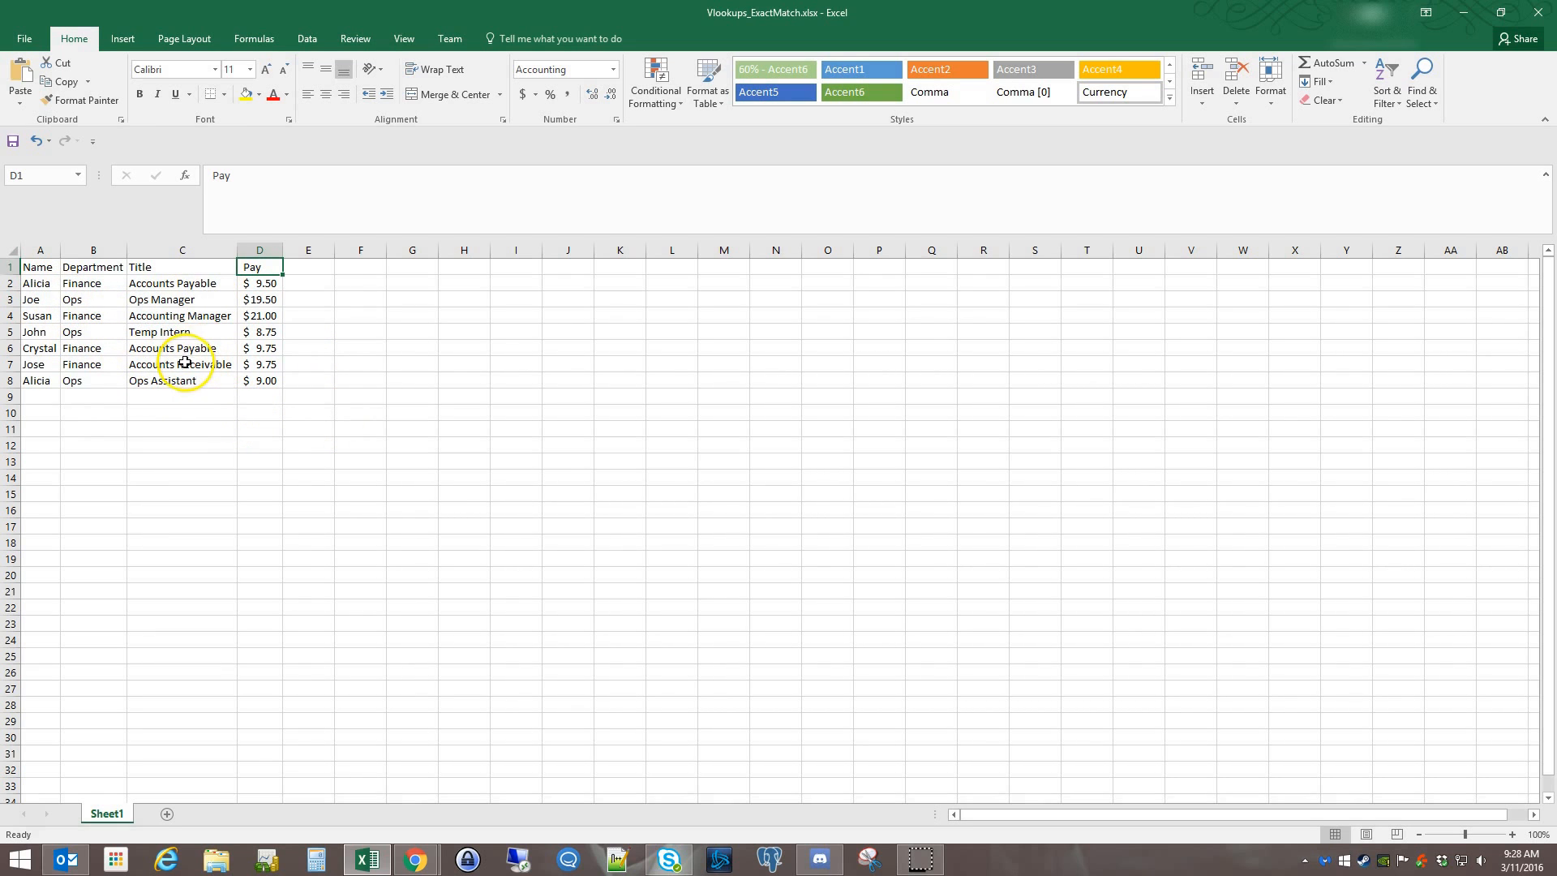
Copy the header row A1:D1 to J1:M1 as values and autofit columns J through M.
drag(39, 272, 260, 266)
key(ctrl+c)
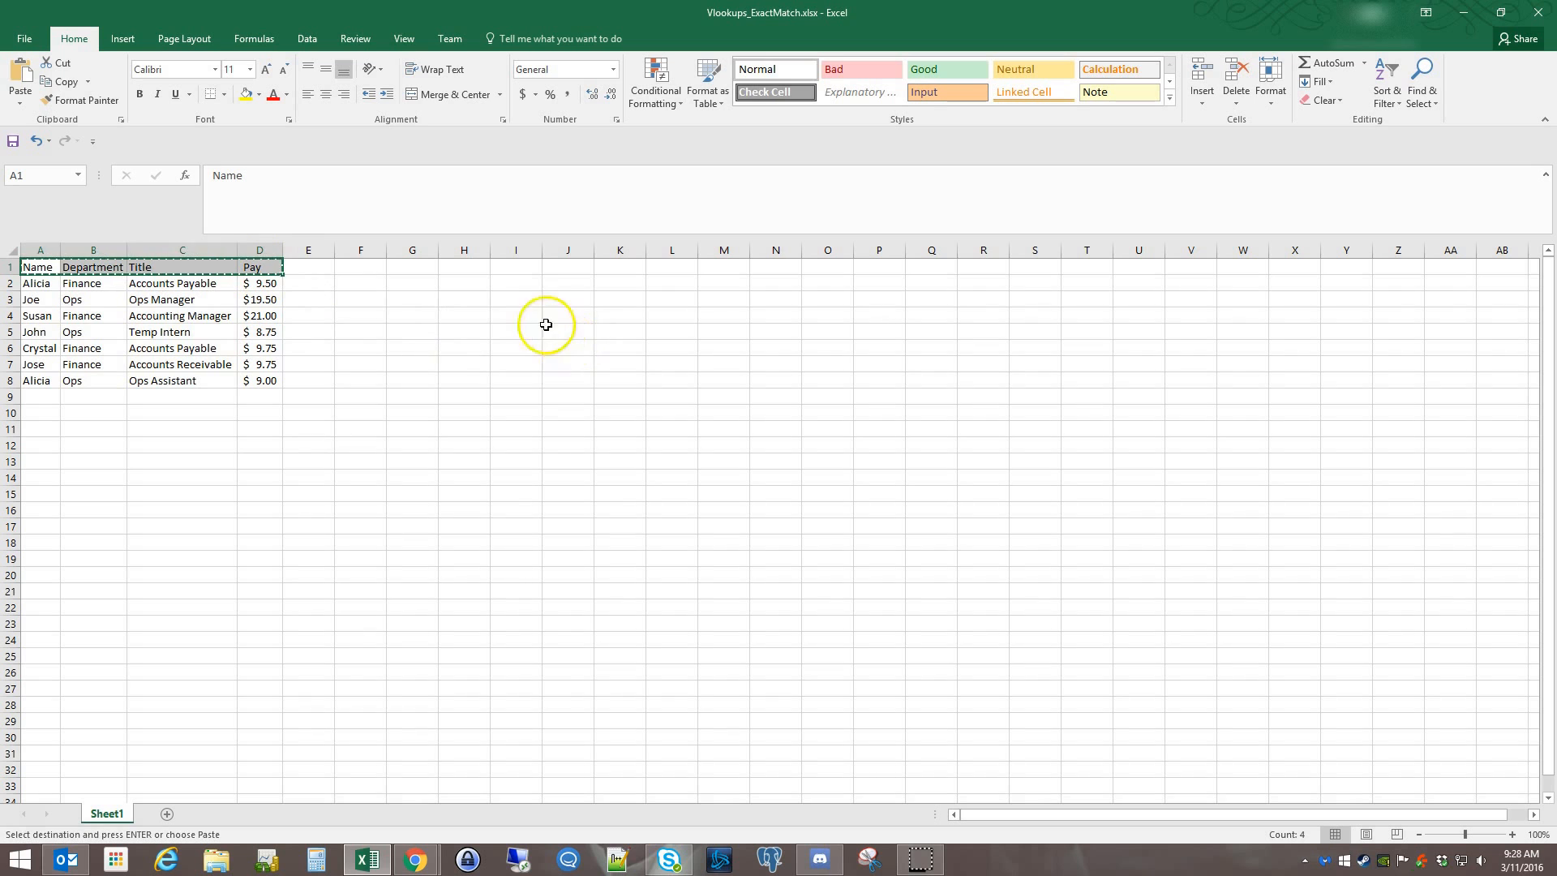
right_click(577, 268)
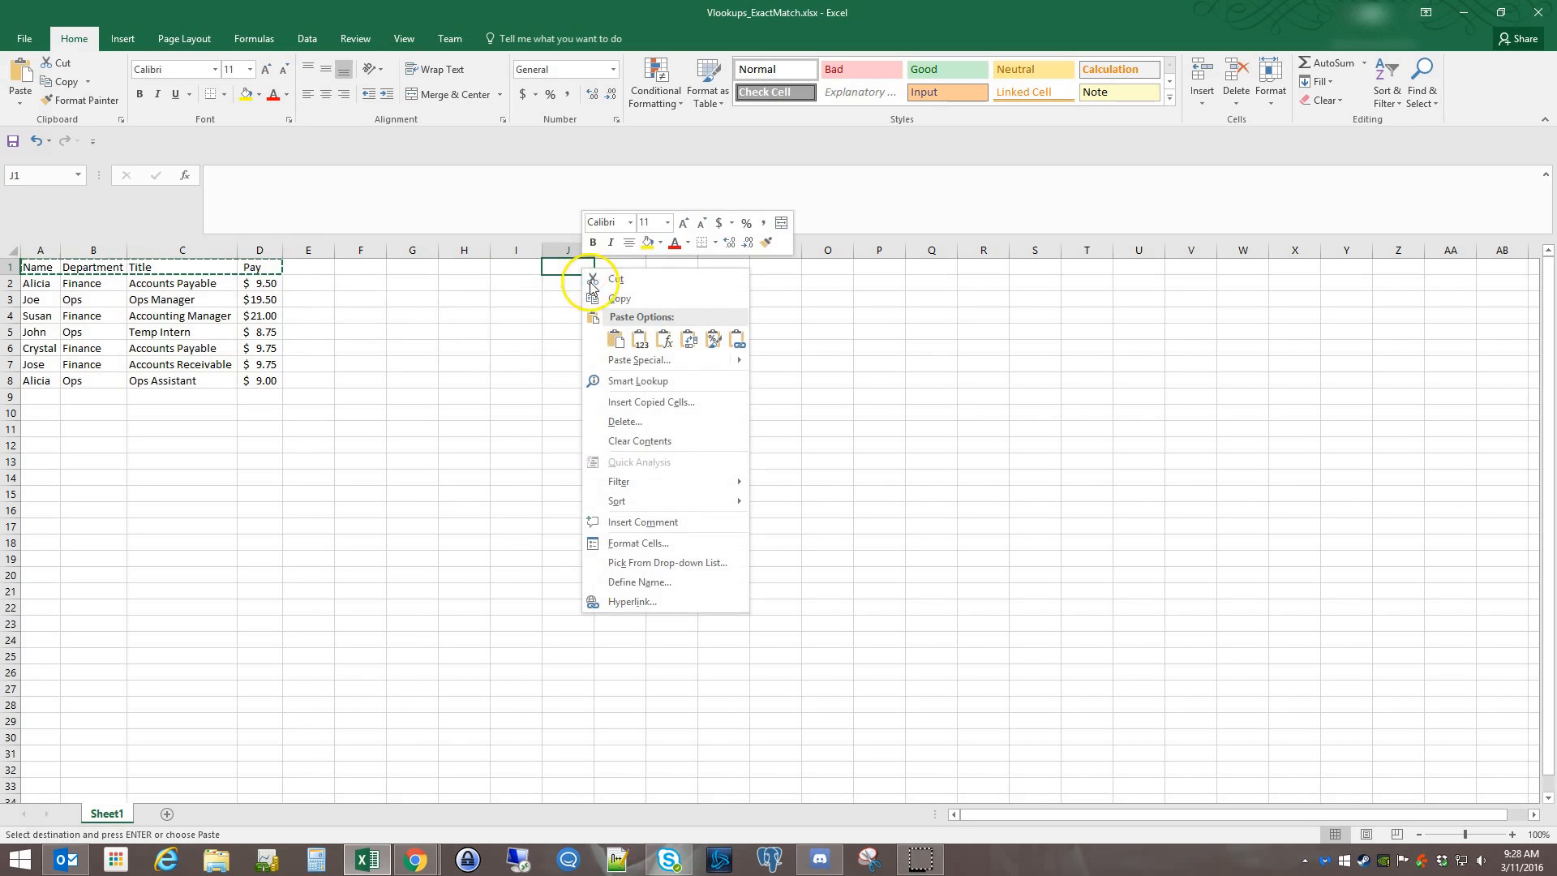
click(639, 341)
drag(571, 249, 718, 245)
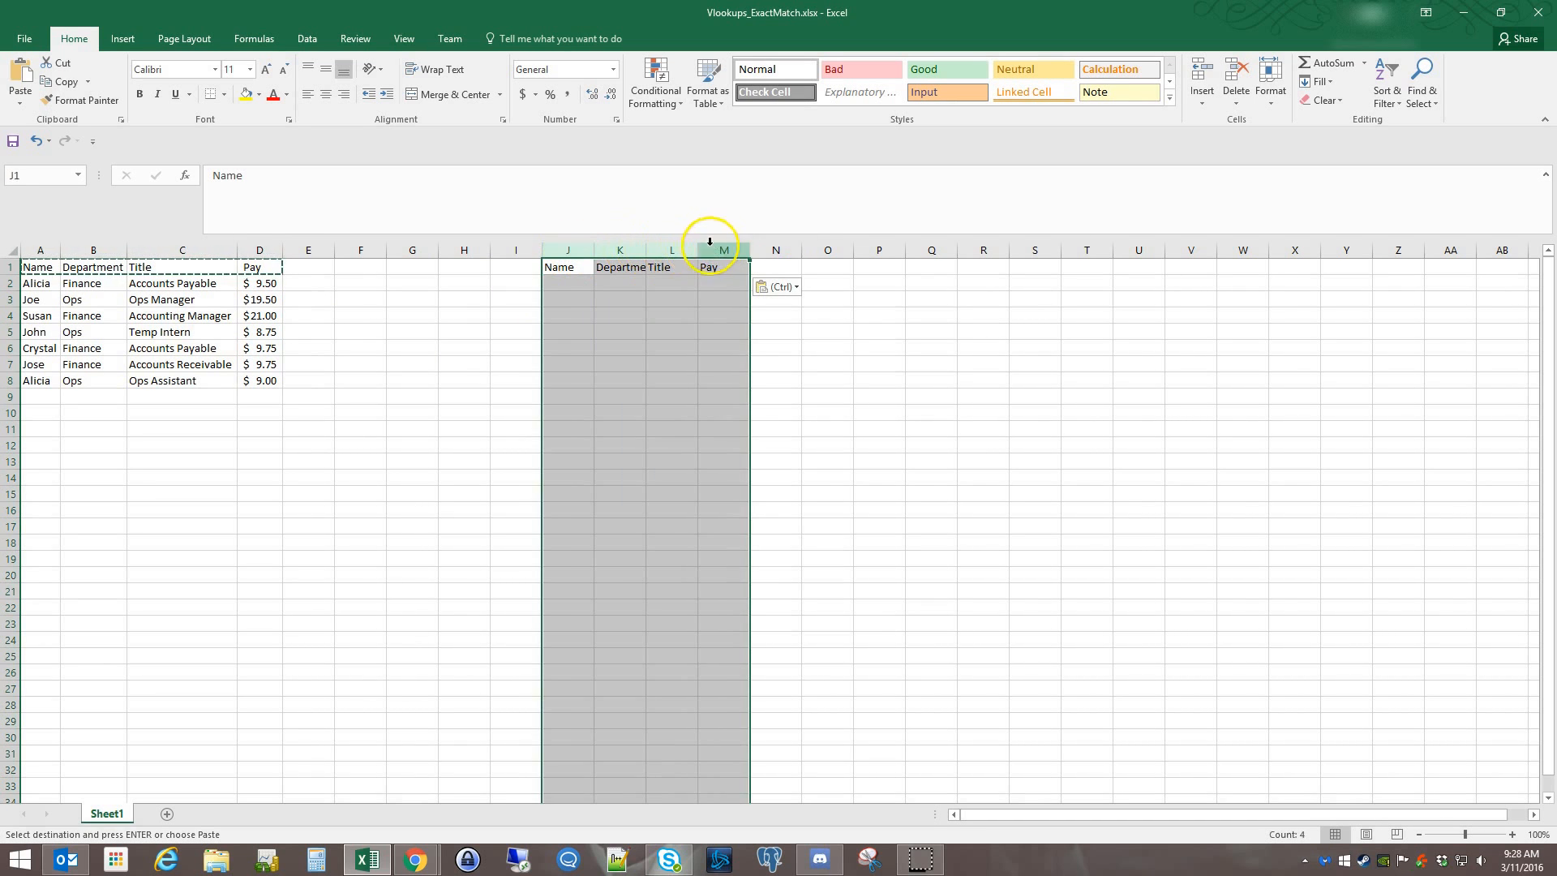
double_click(591, 245)
Copy the employee name in A2 into J2 as a value.
click(561, 283)
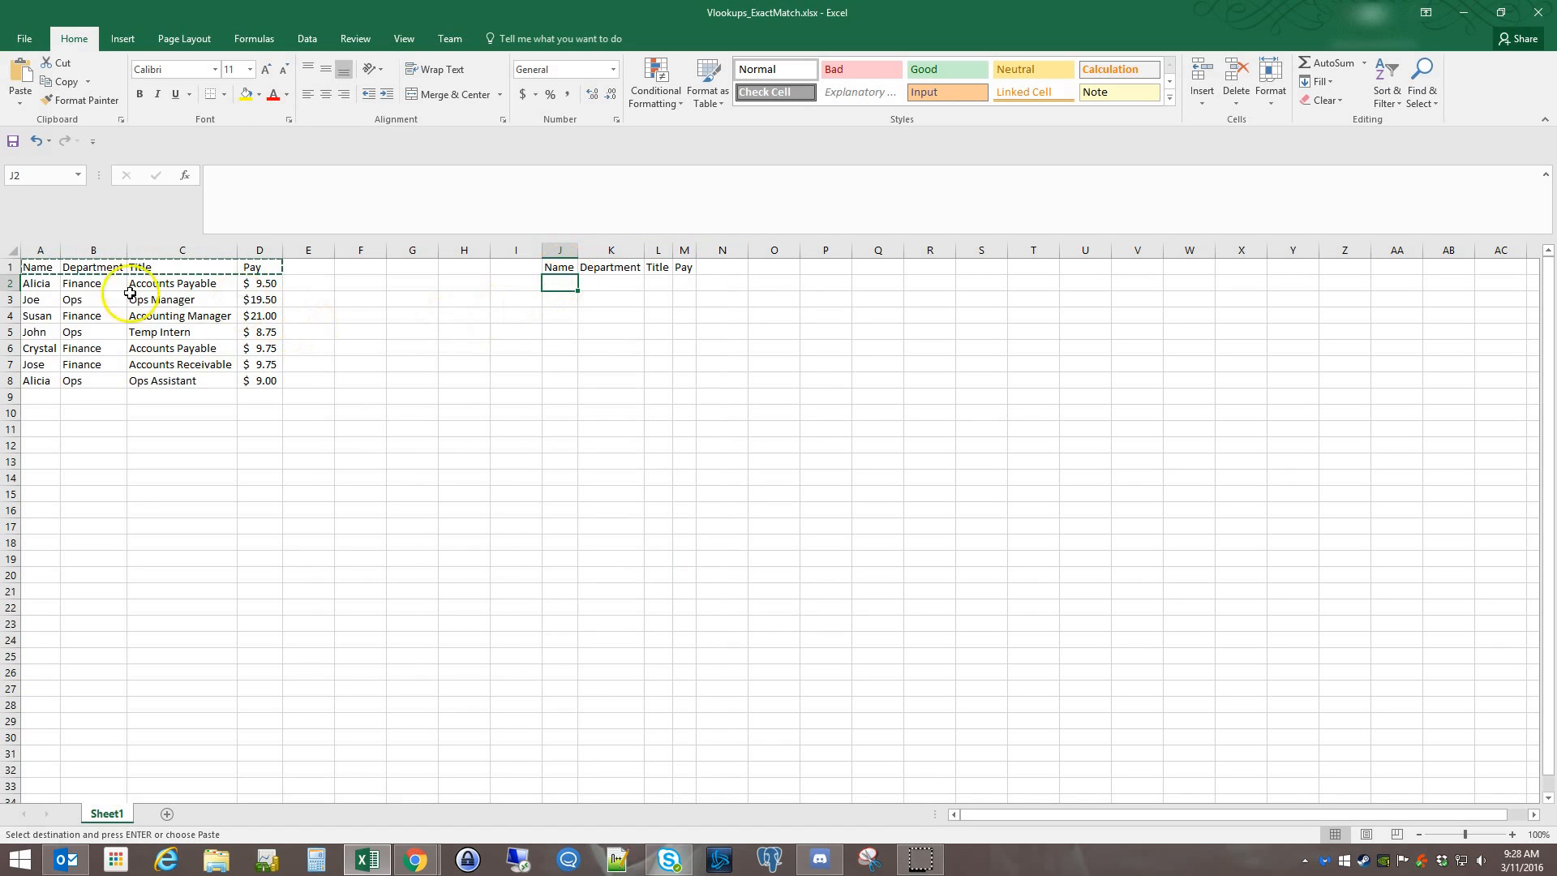
click(39, 283)
key(ctrl+c)
right_click(559, 283)
click(614, 357)
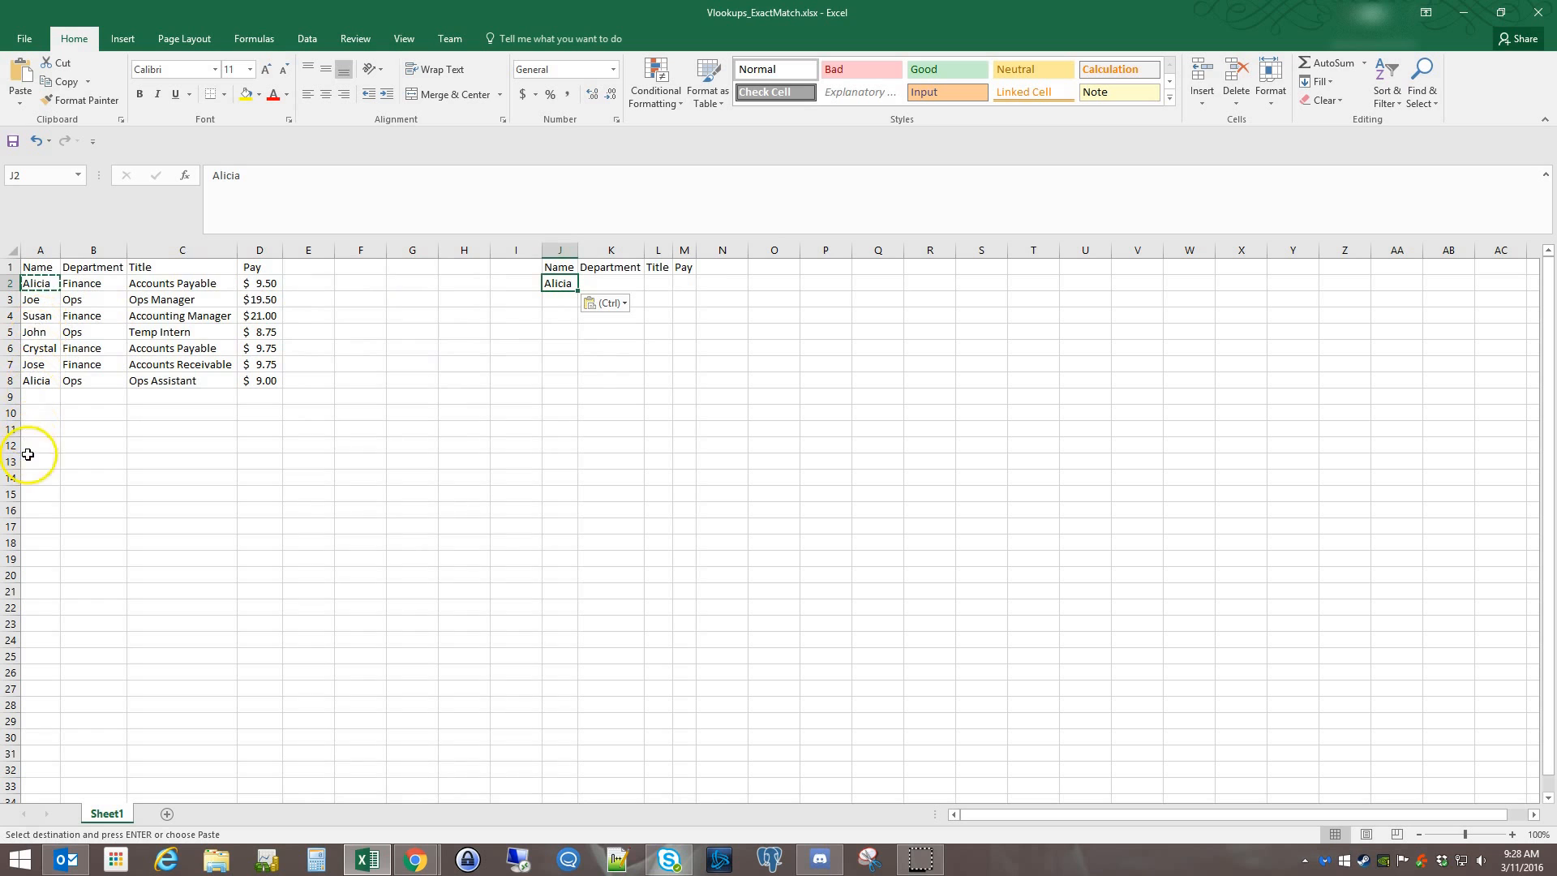
Copy the employee name in A5 into J3 as a value.
click(38, 335)
key(ctrl+c)
right_click(559, 304)
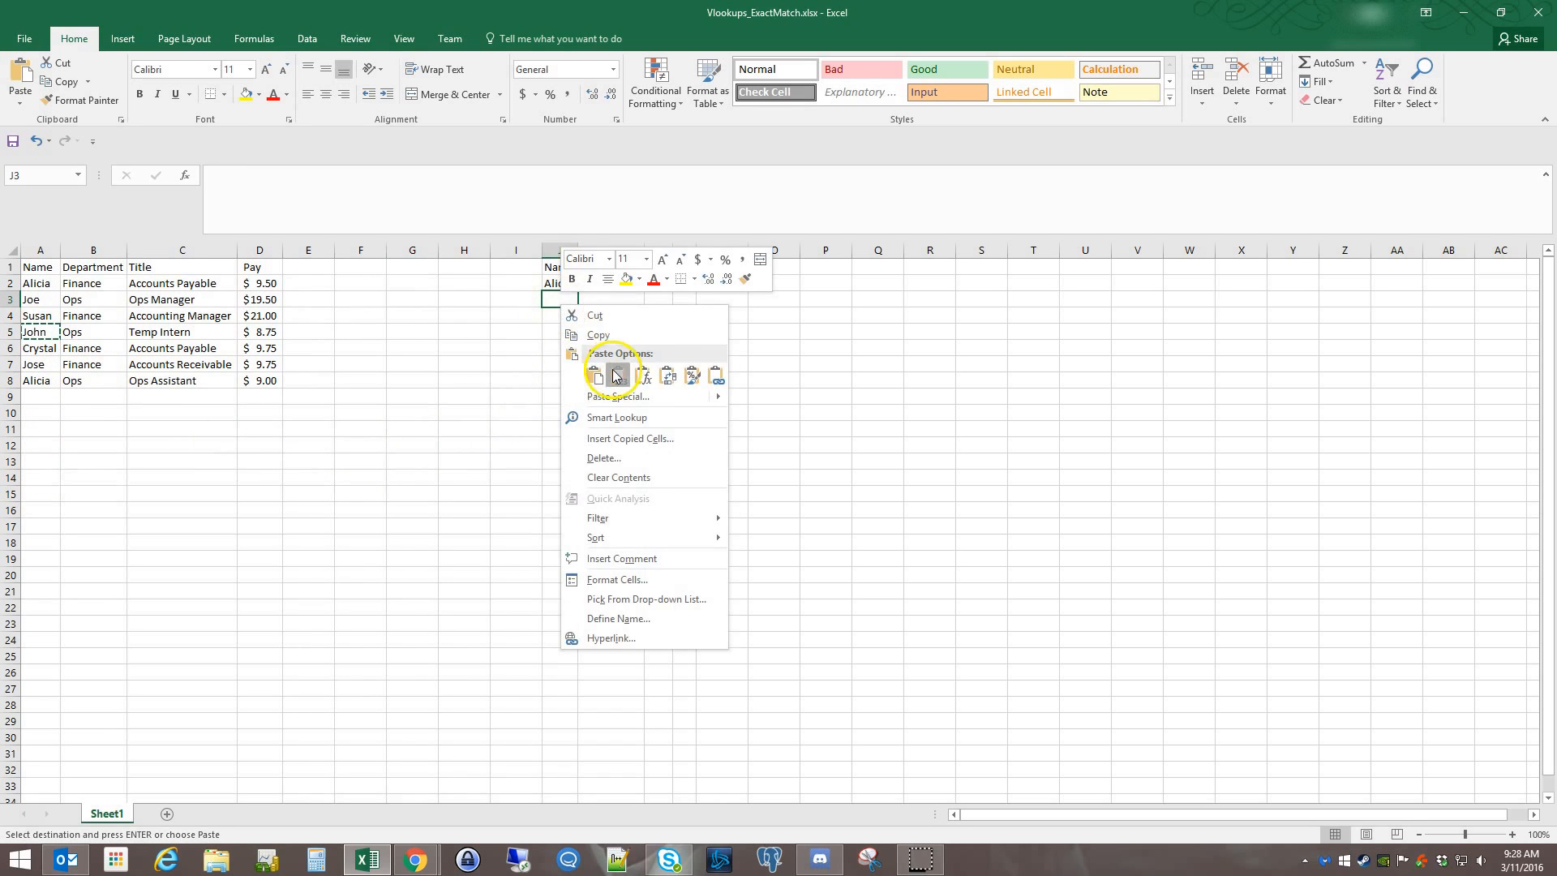
click(615, 374)
drag(576, 250, 577, 250)
click(611, 251)
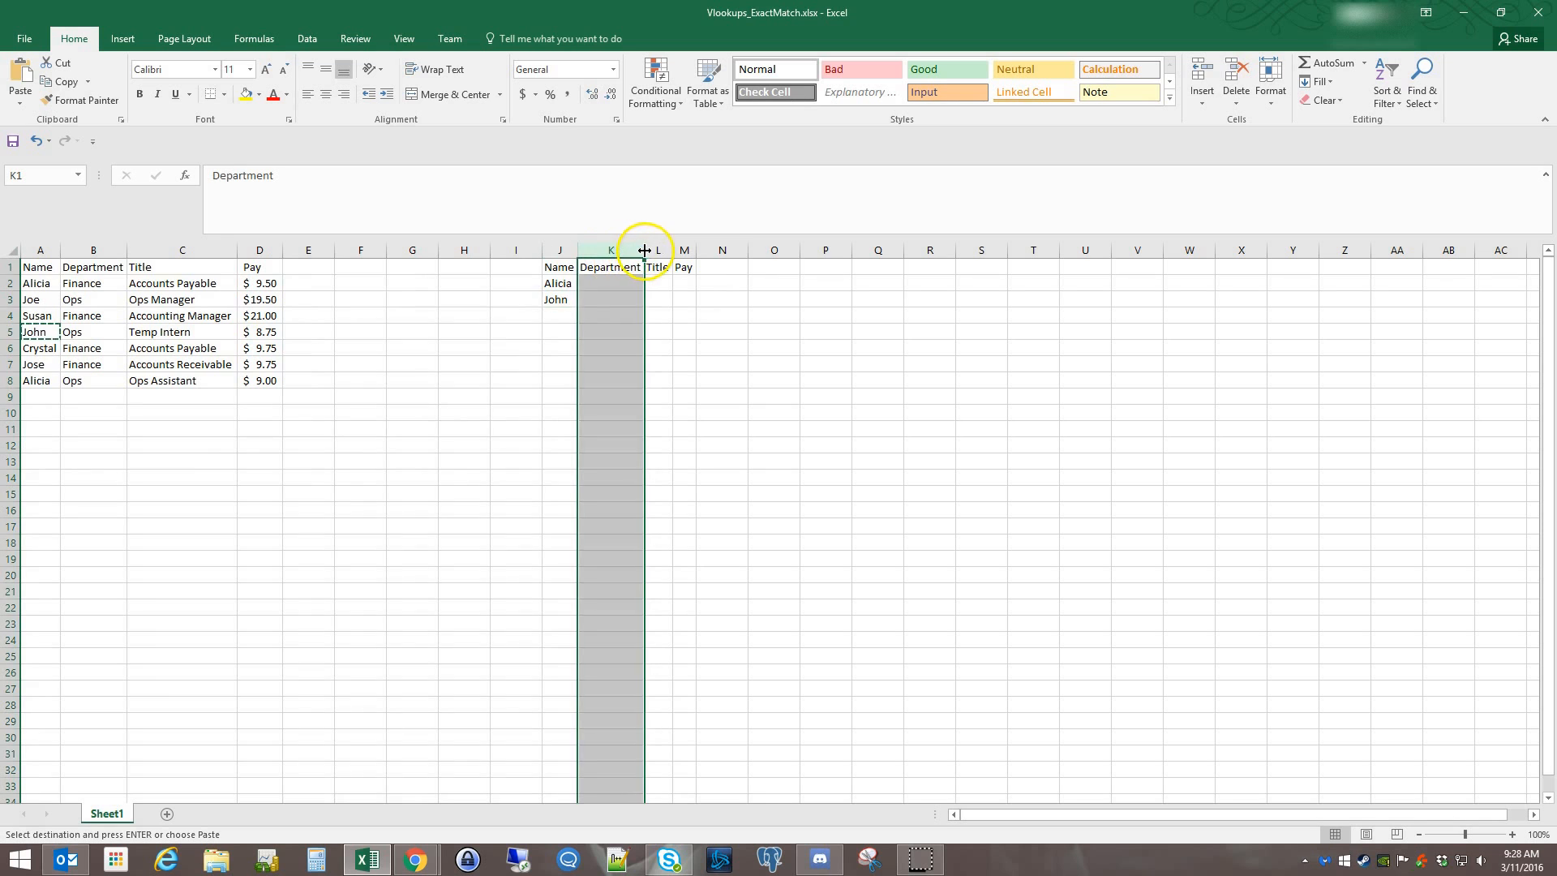
Replace the duplicated employee name in J2 with the name from A3, pasted as a value.
click(569, 282)
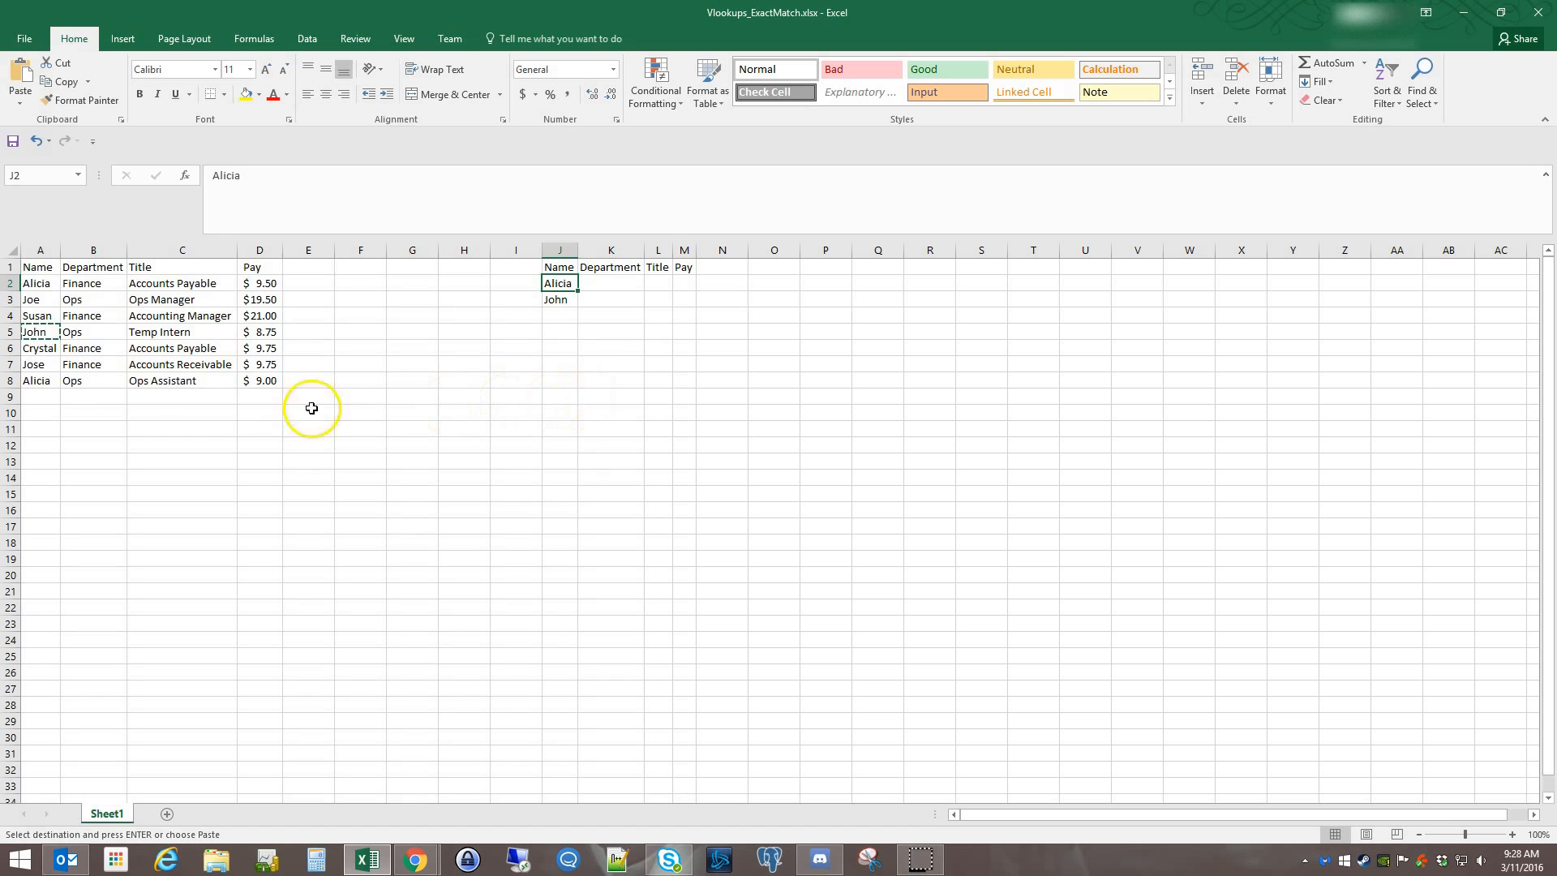
click(37, 380)
click(43, 280)
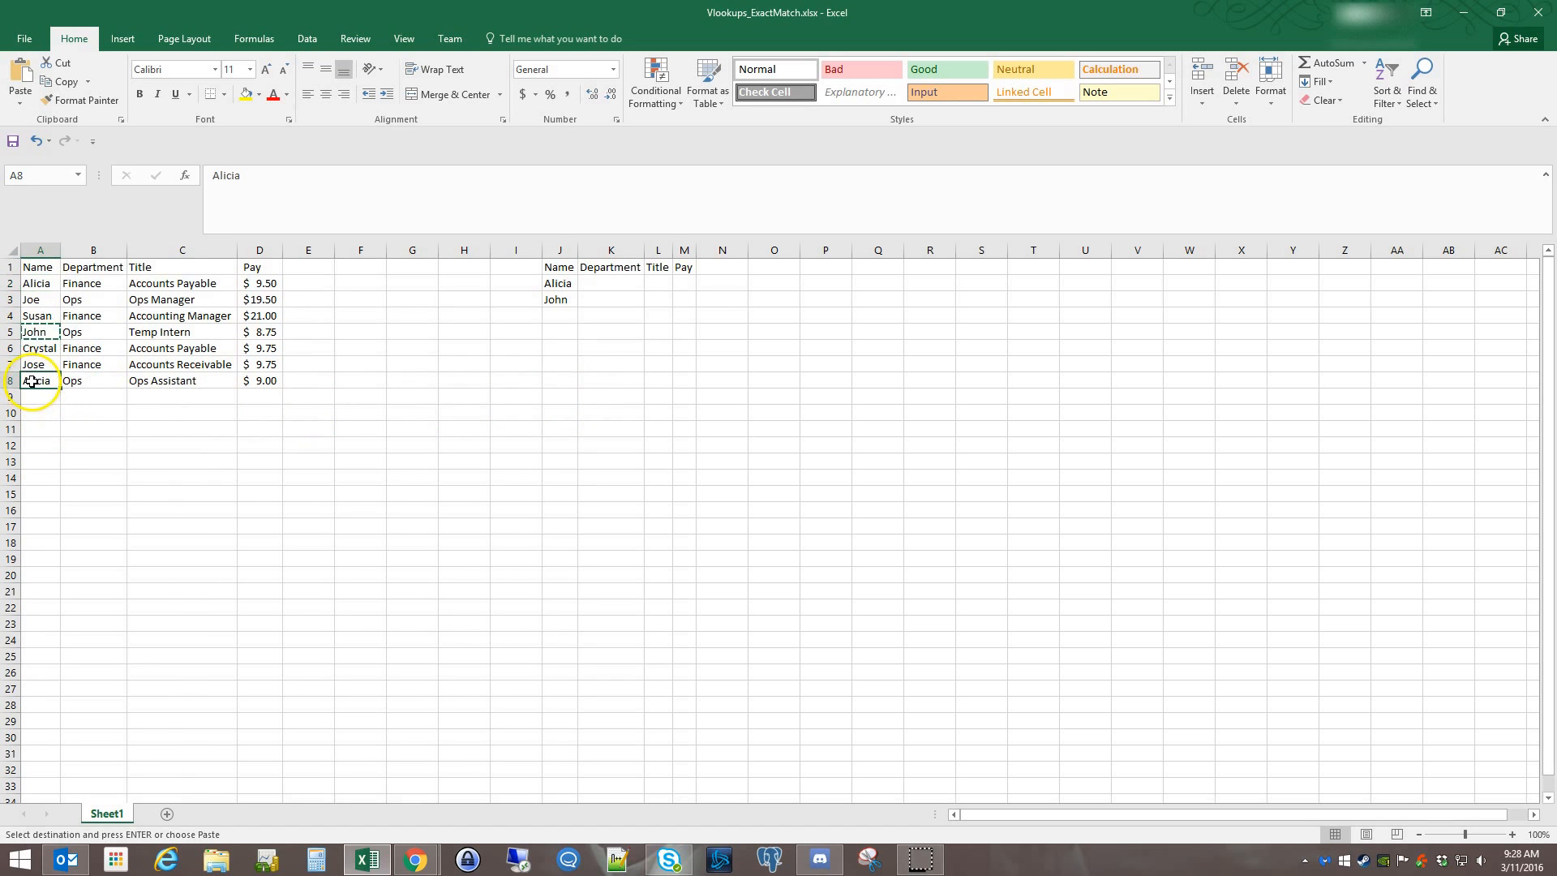
click(33, 302)
key(ctrl+c)
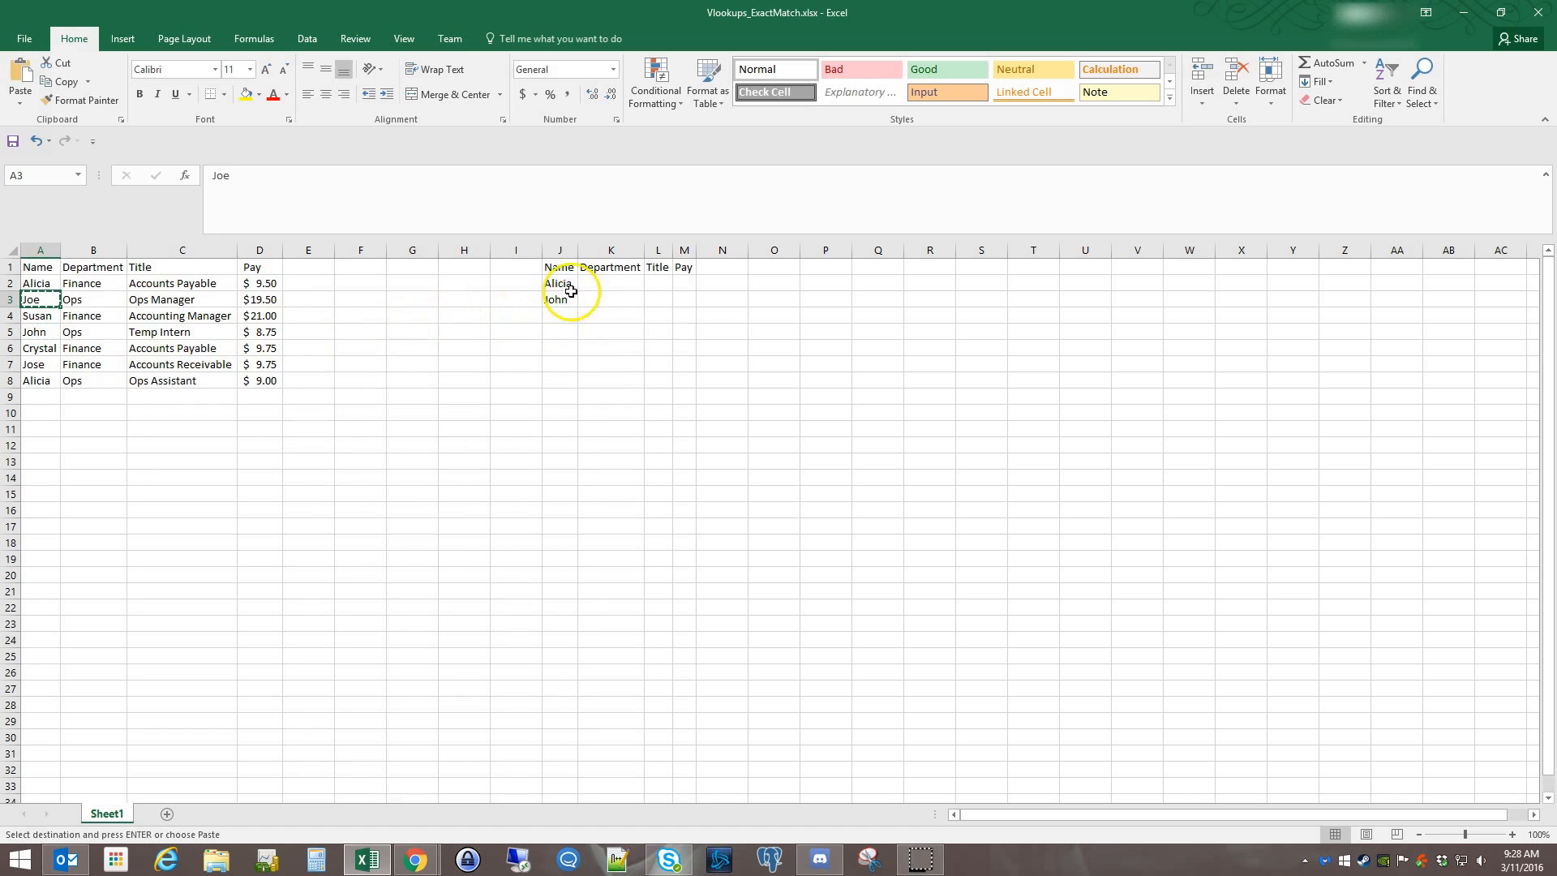
right_click(564, 282)
click(622, 354)
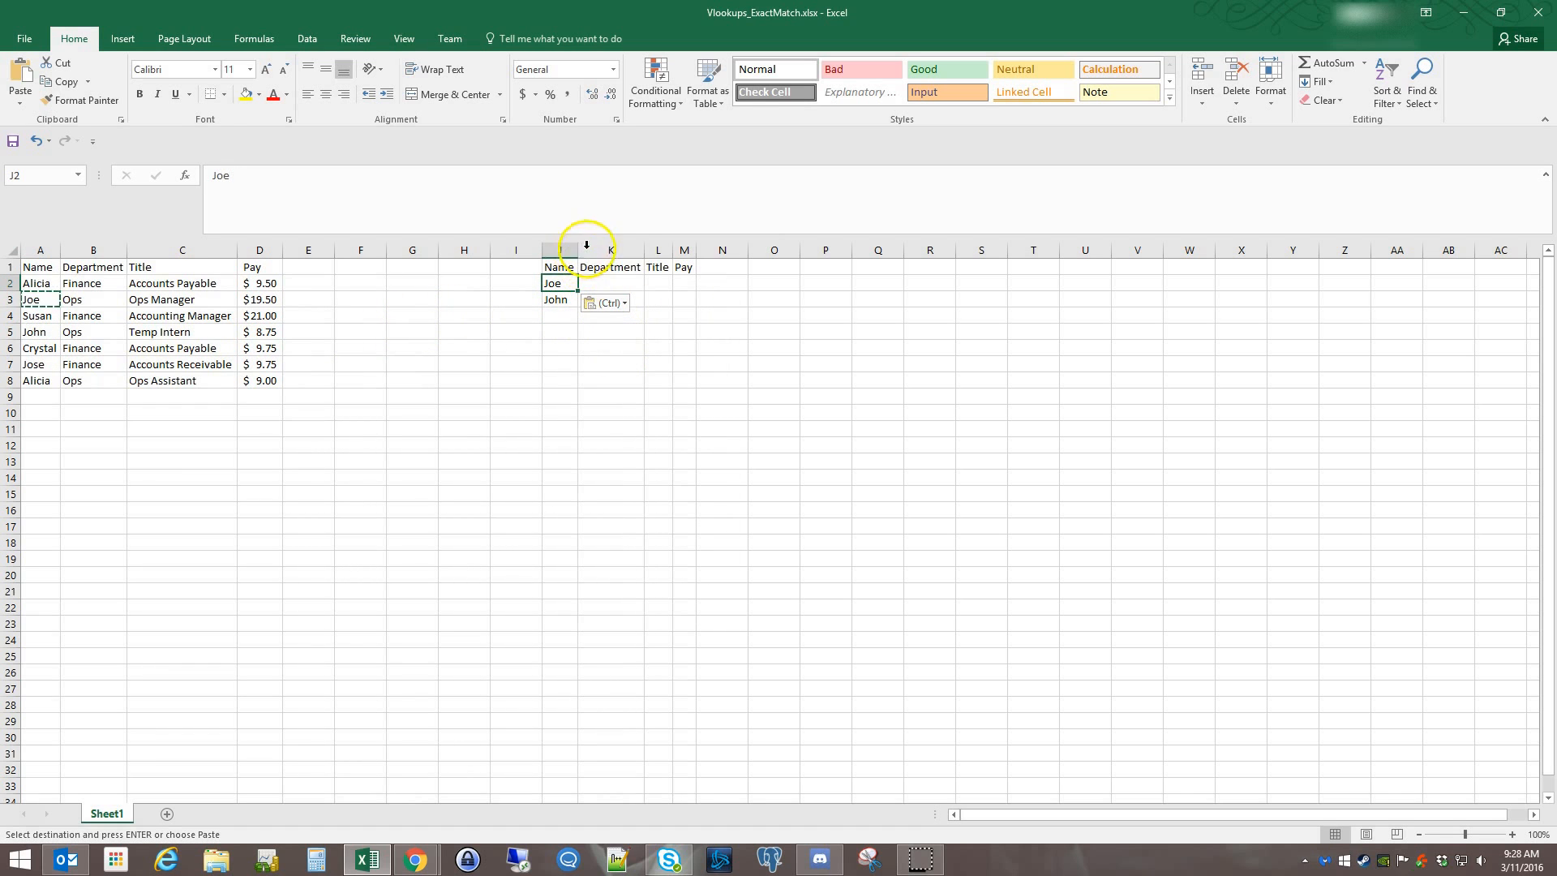
Start a VLOOKUP formula in K2 with J2 as the lookup value.
click(592, 283)
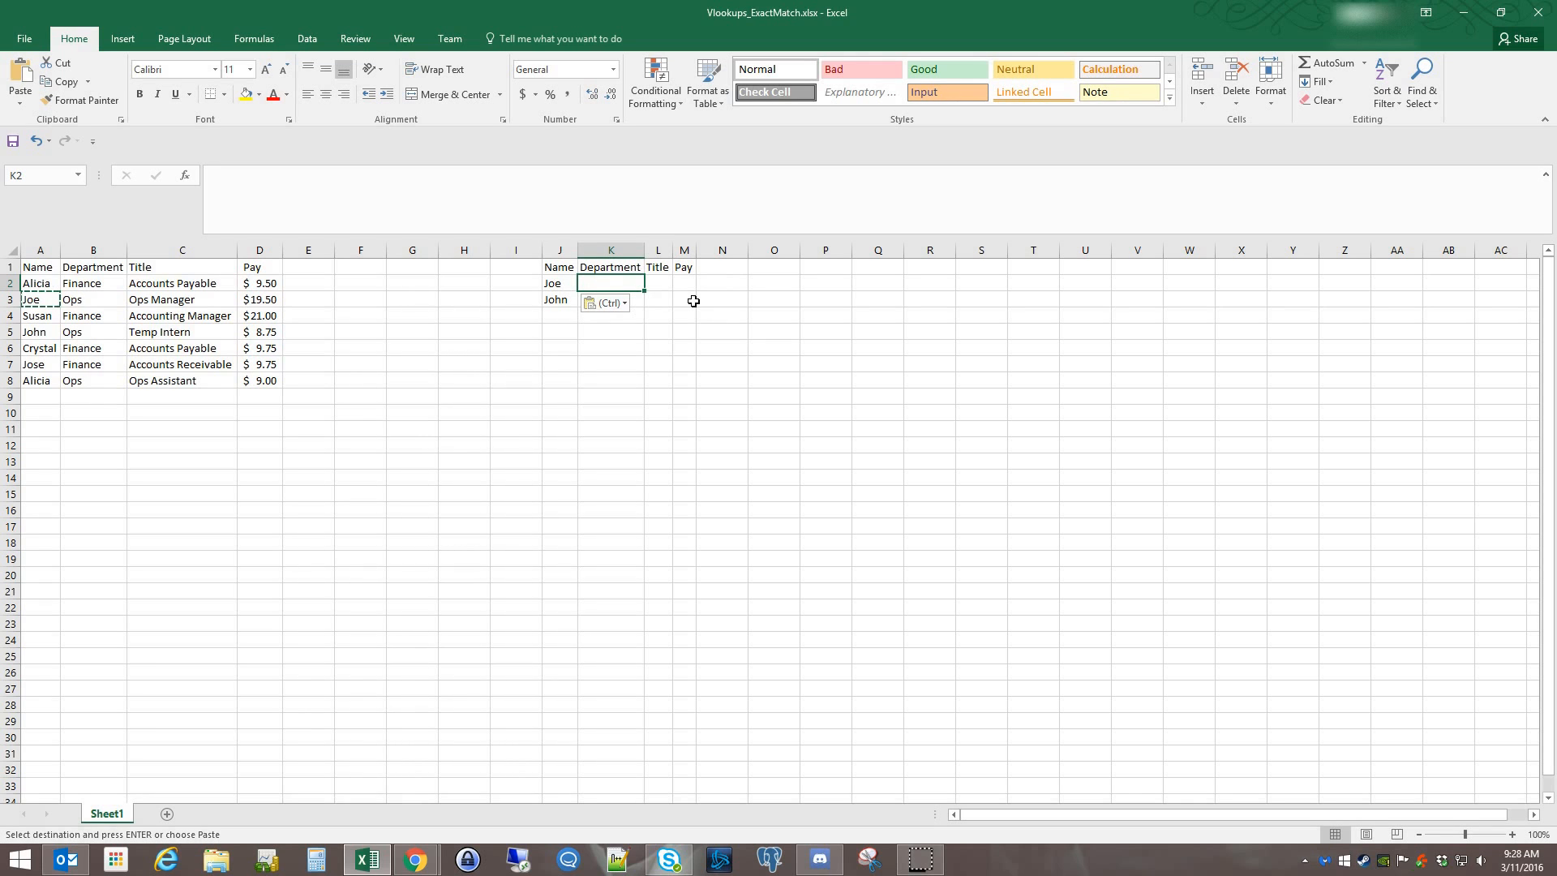
text(=vl)
key(Tab)
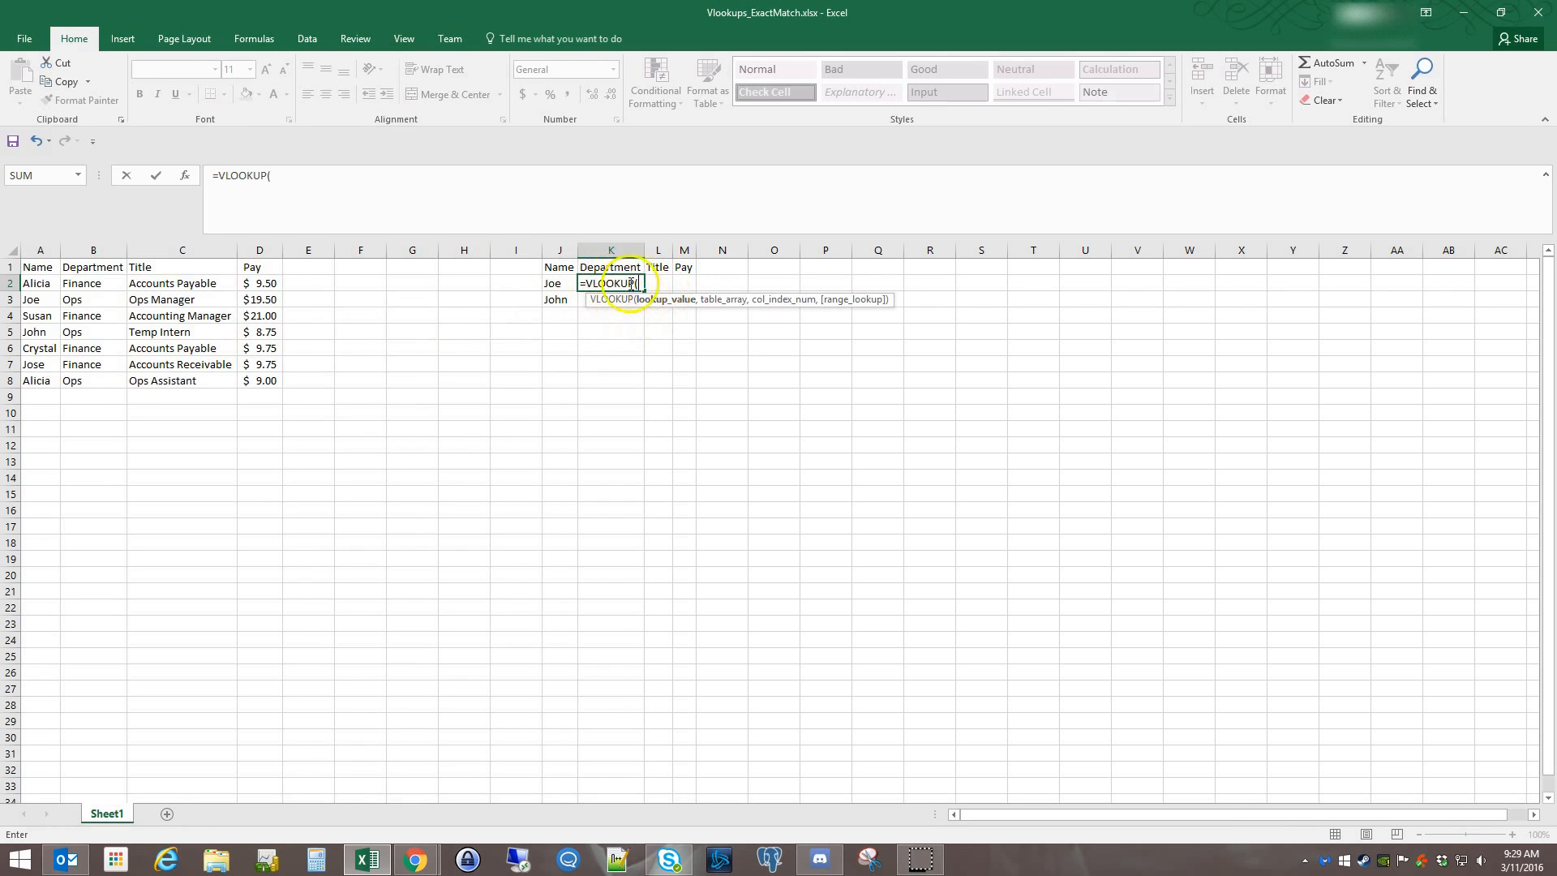
click(553, 283)
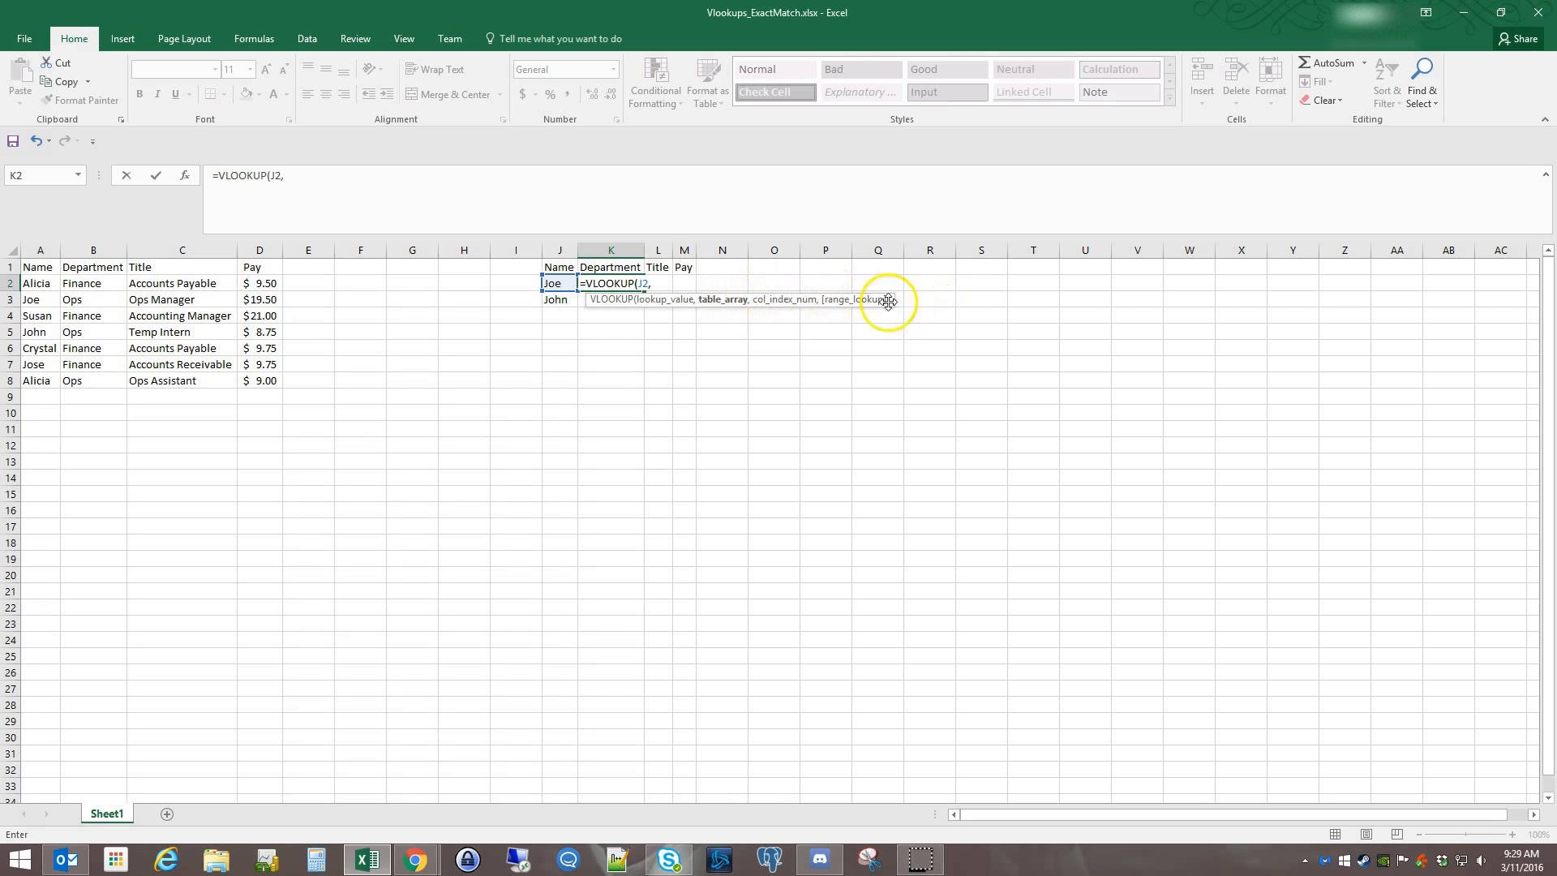
Open the VLOOKUP function help, read its syntax section and close it.
click(604, 299)
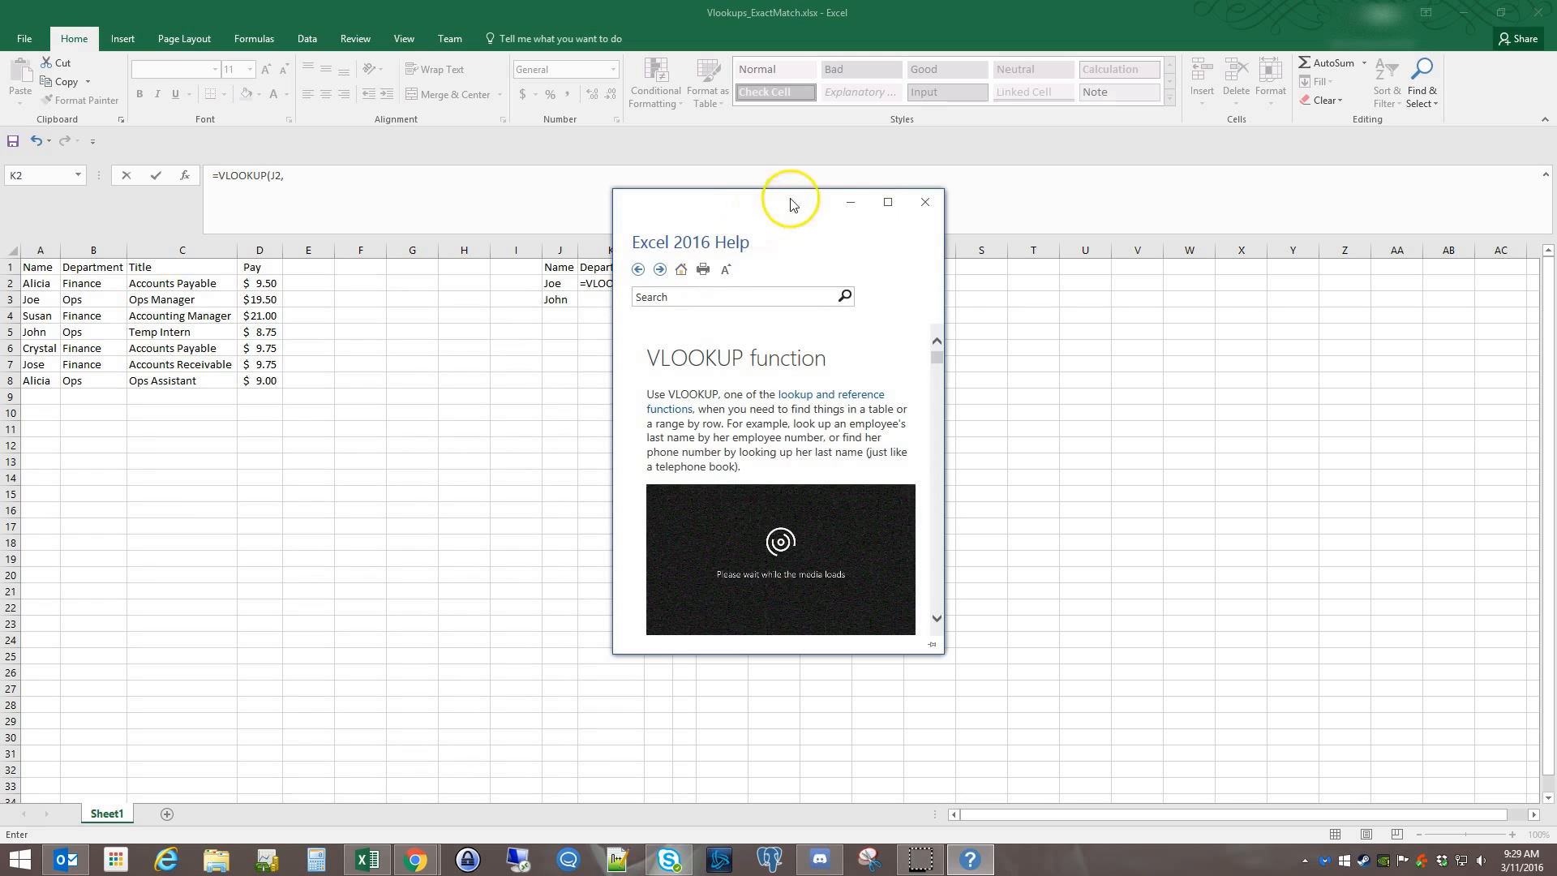
drag(938, 357, 939, 374)
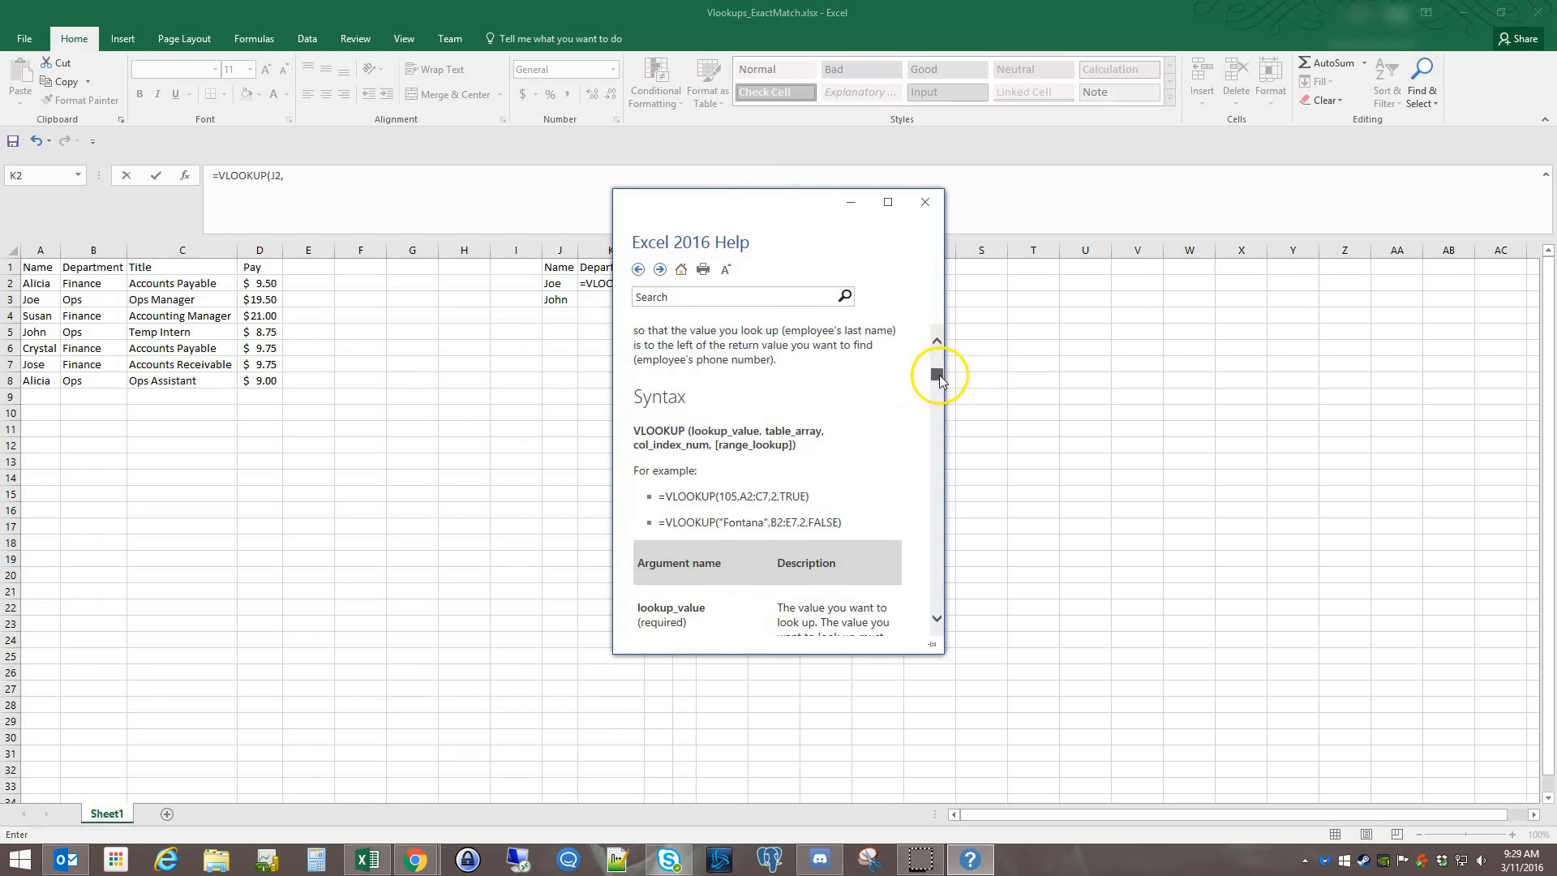
click(924, 202)
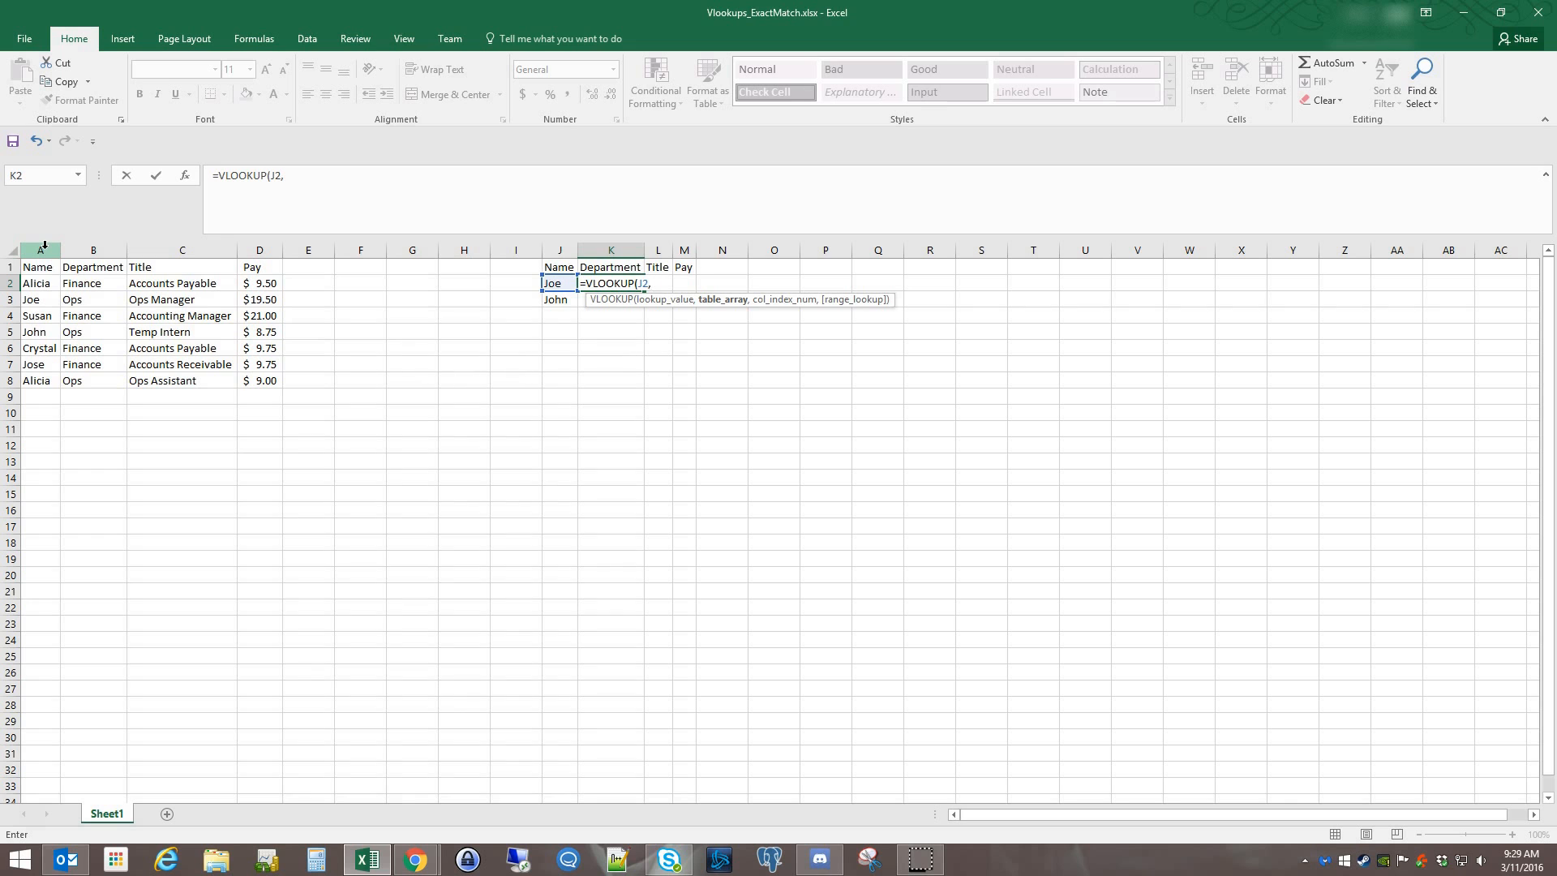
Extend the VLOOKUP in K2 with table array A:B, column index 2 and FALSE for an exact match.
drag(45, 244, 96, 241)
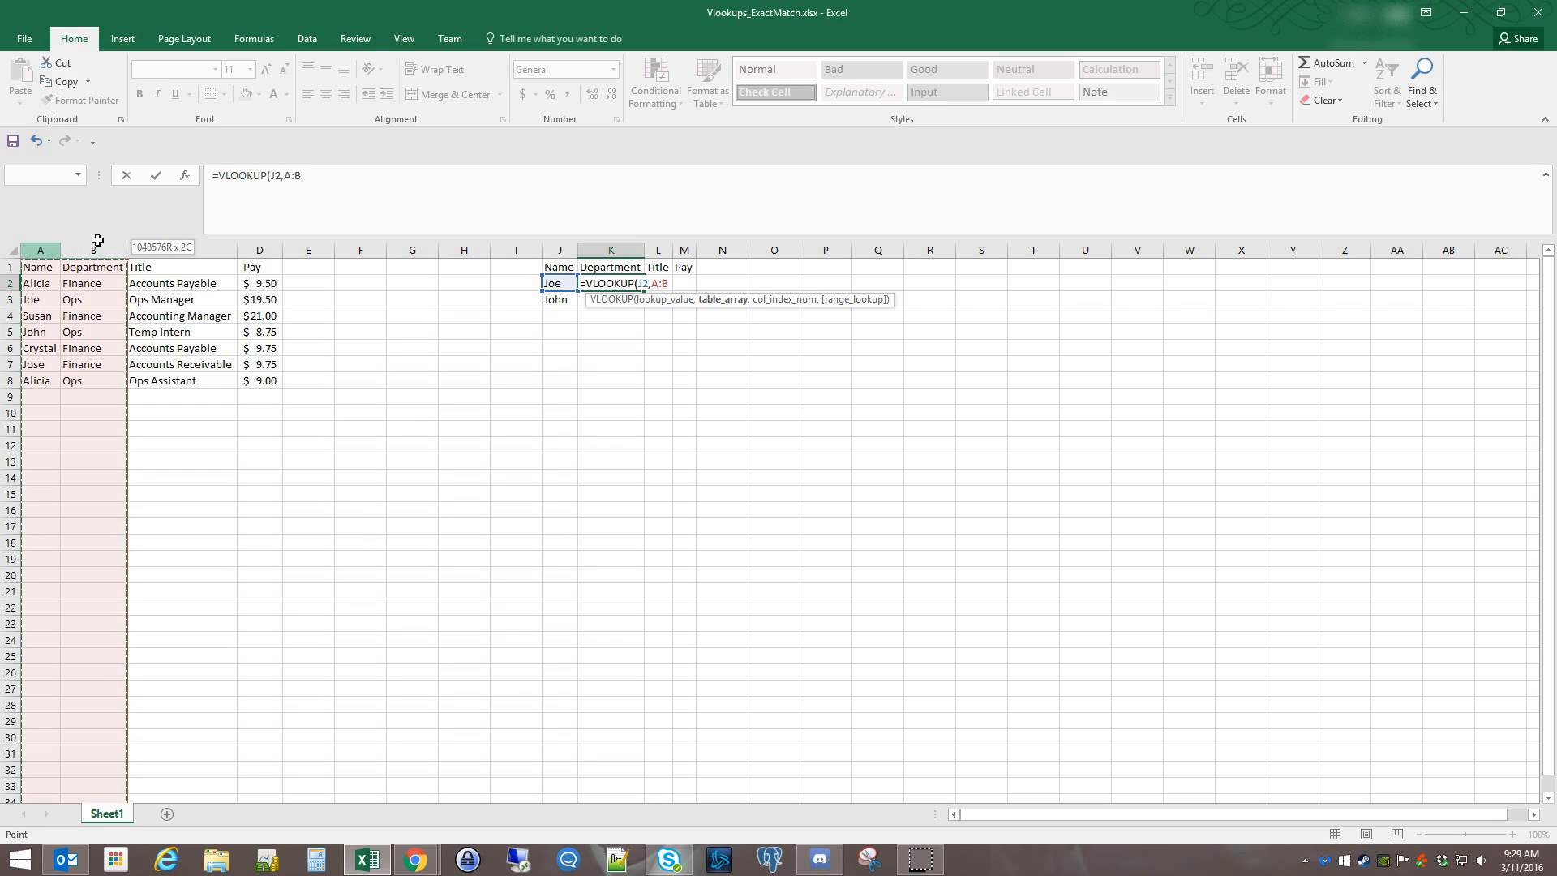
drag(97, 240, 97, 243)
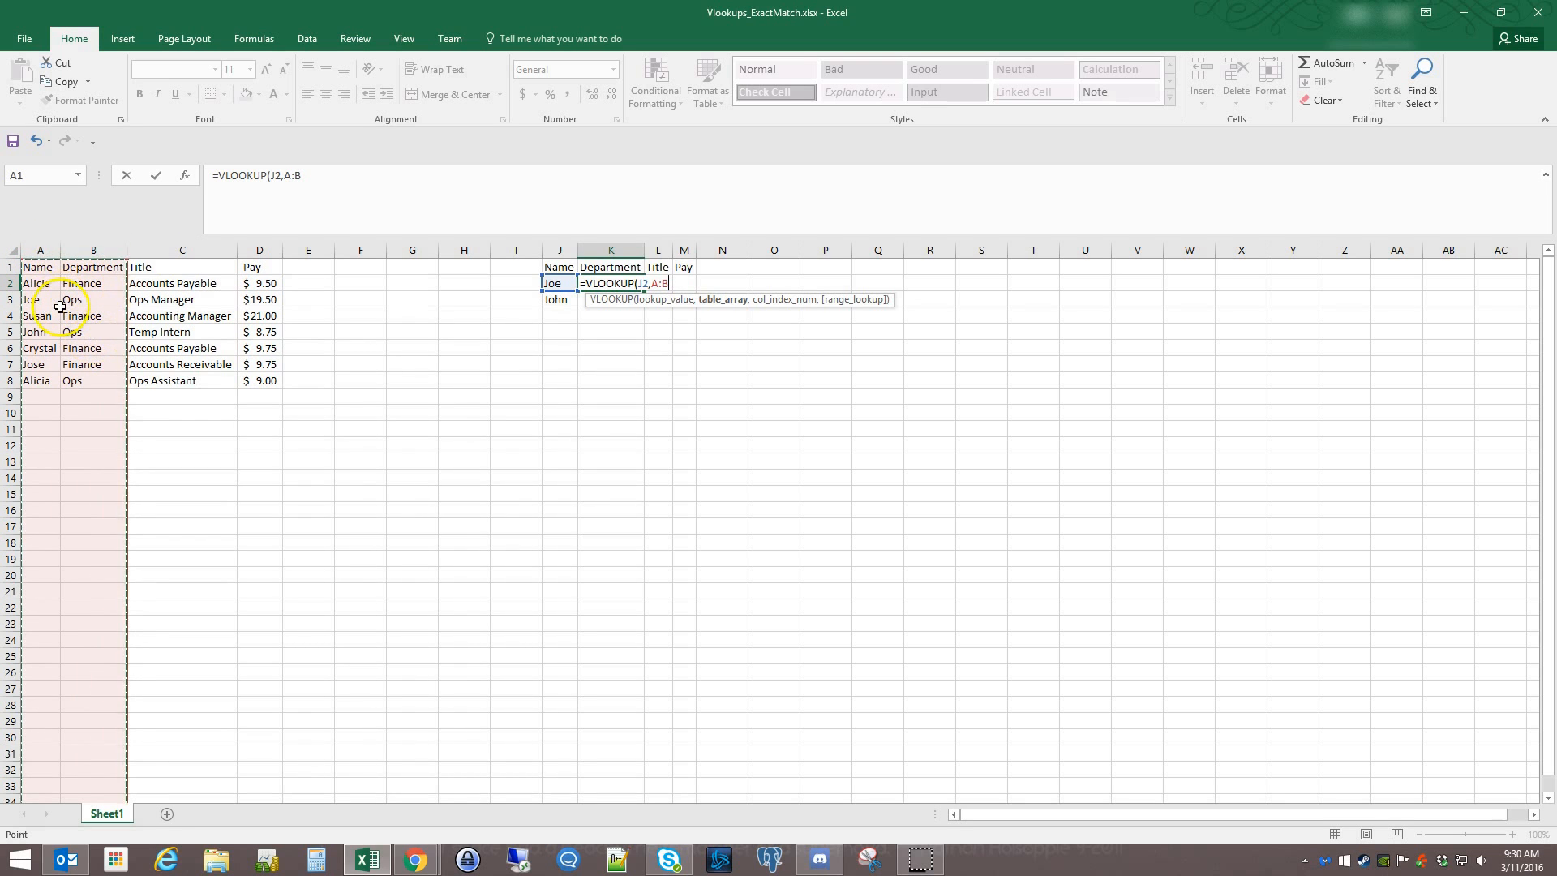
text(,2)
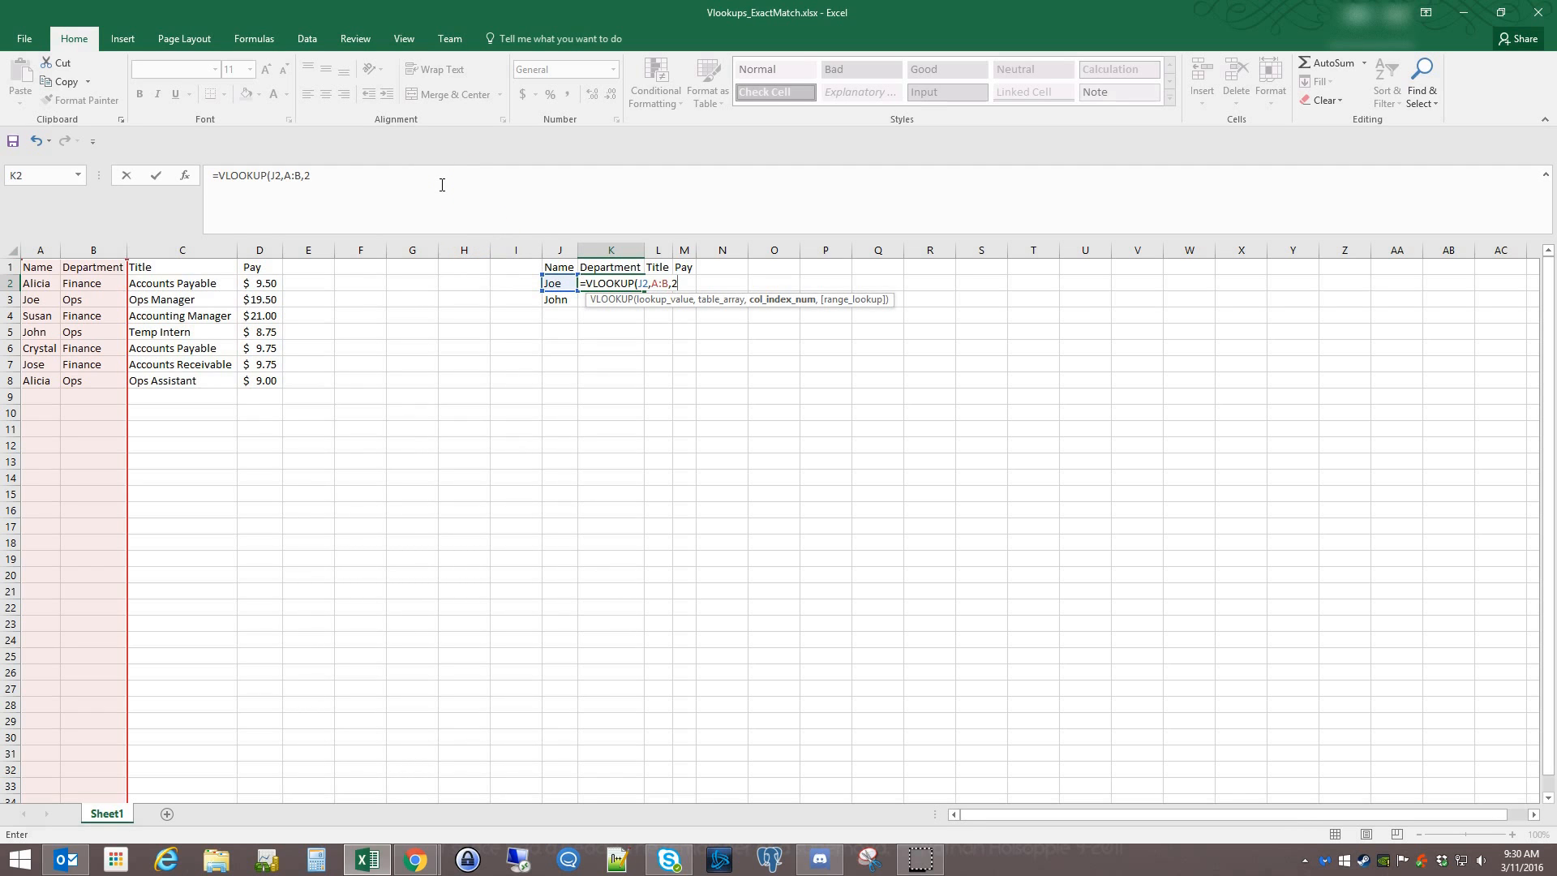
text(,)
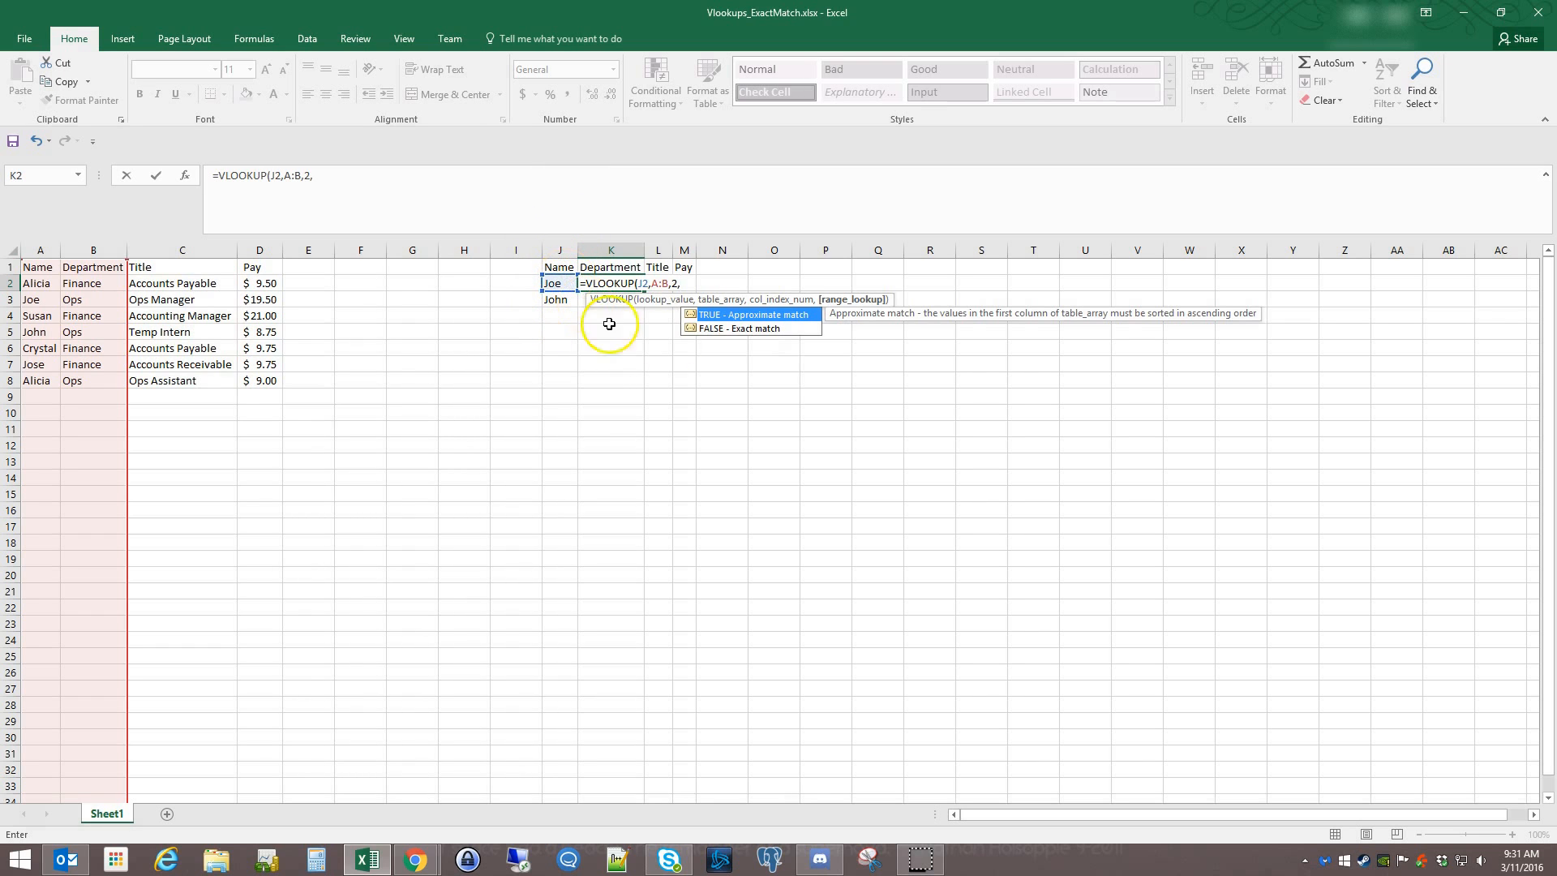
double_click(761, 329)
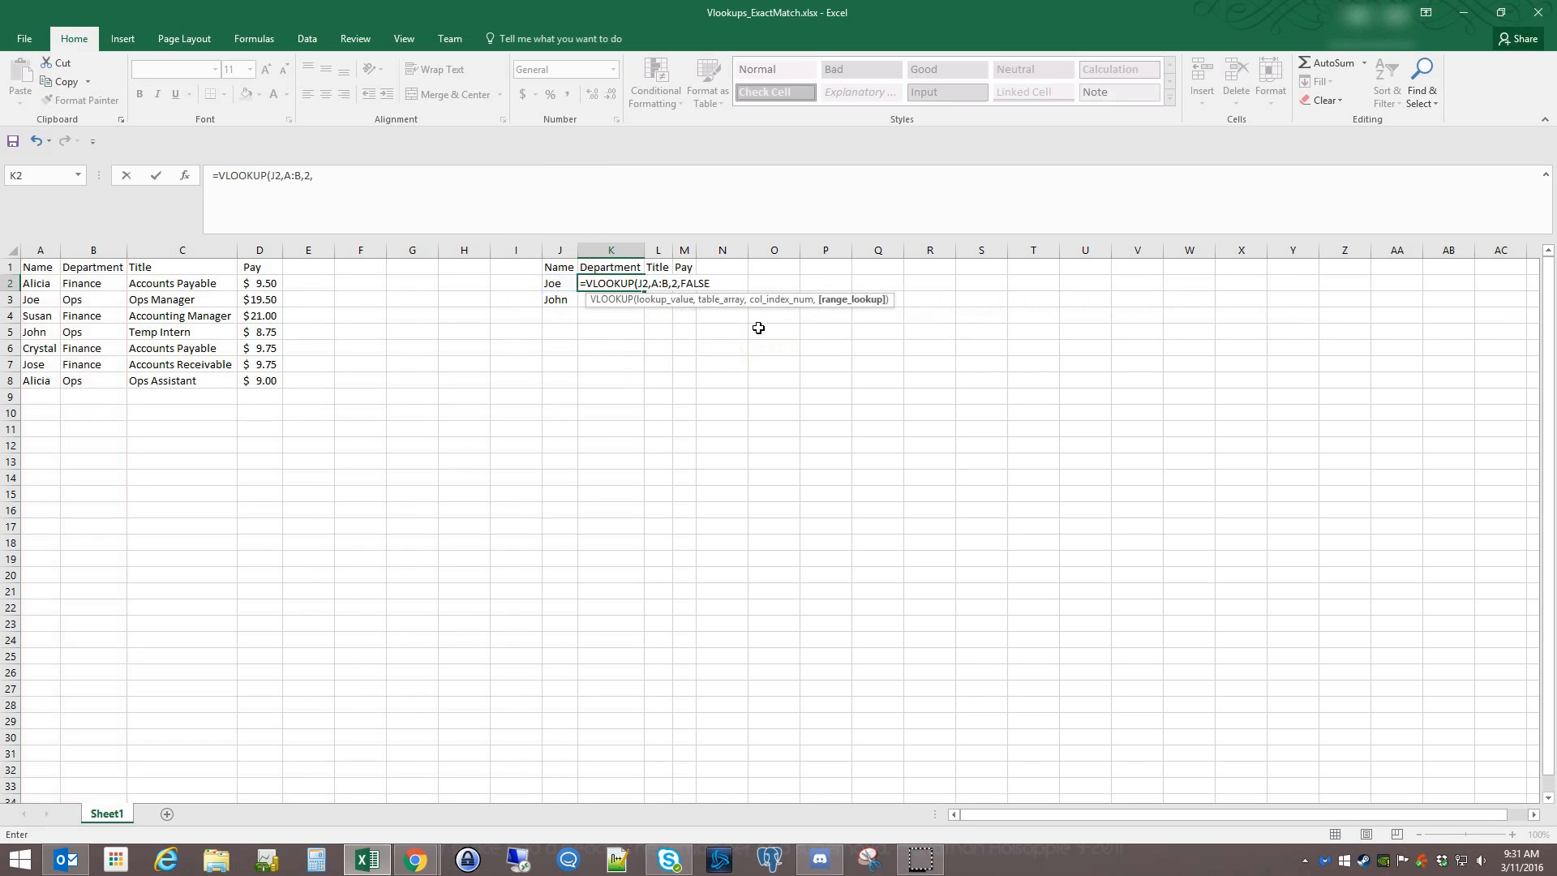
Replace the FALSE argument in the K2 formula with 0 and add the closing parenthesis.
double_click(342, 177)
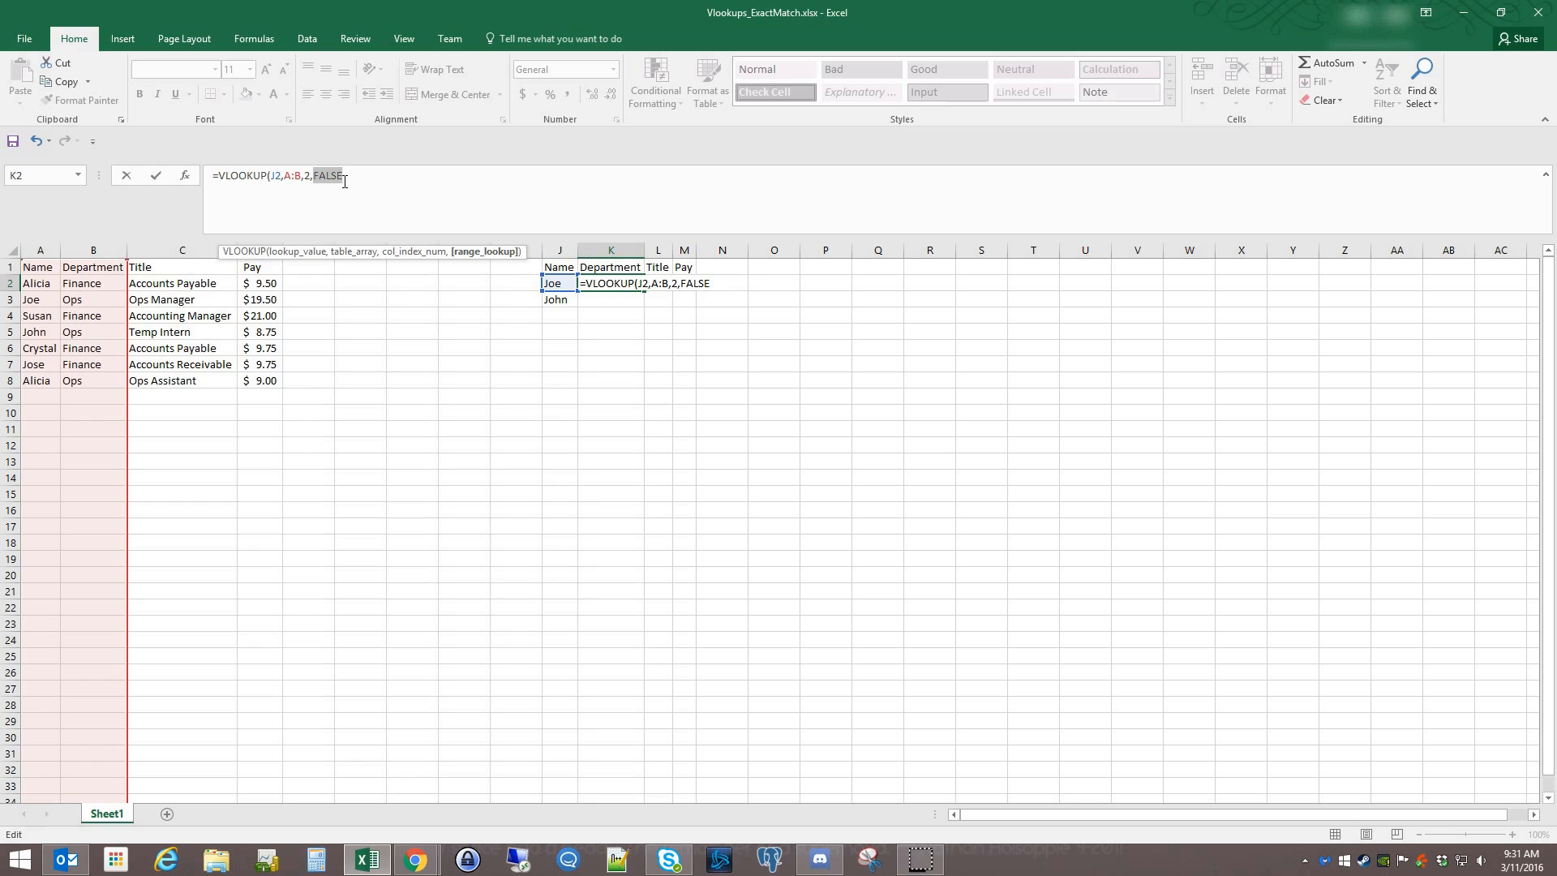
text(0)
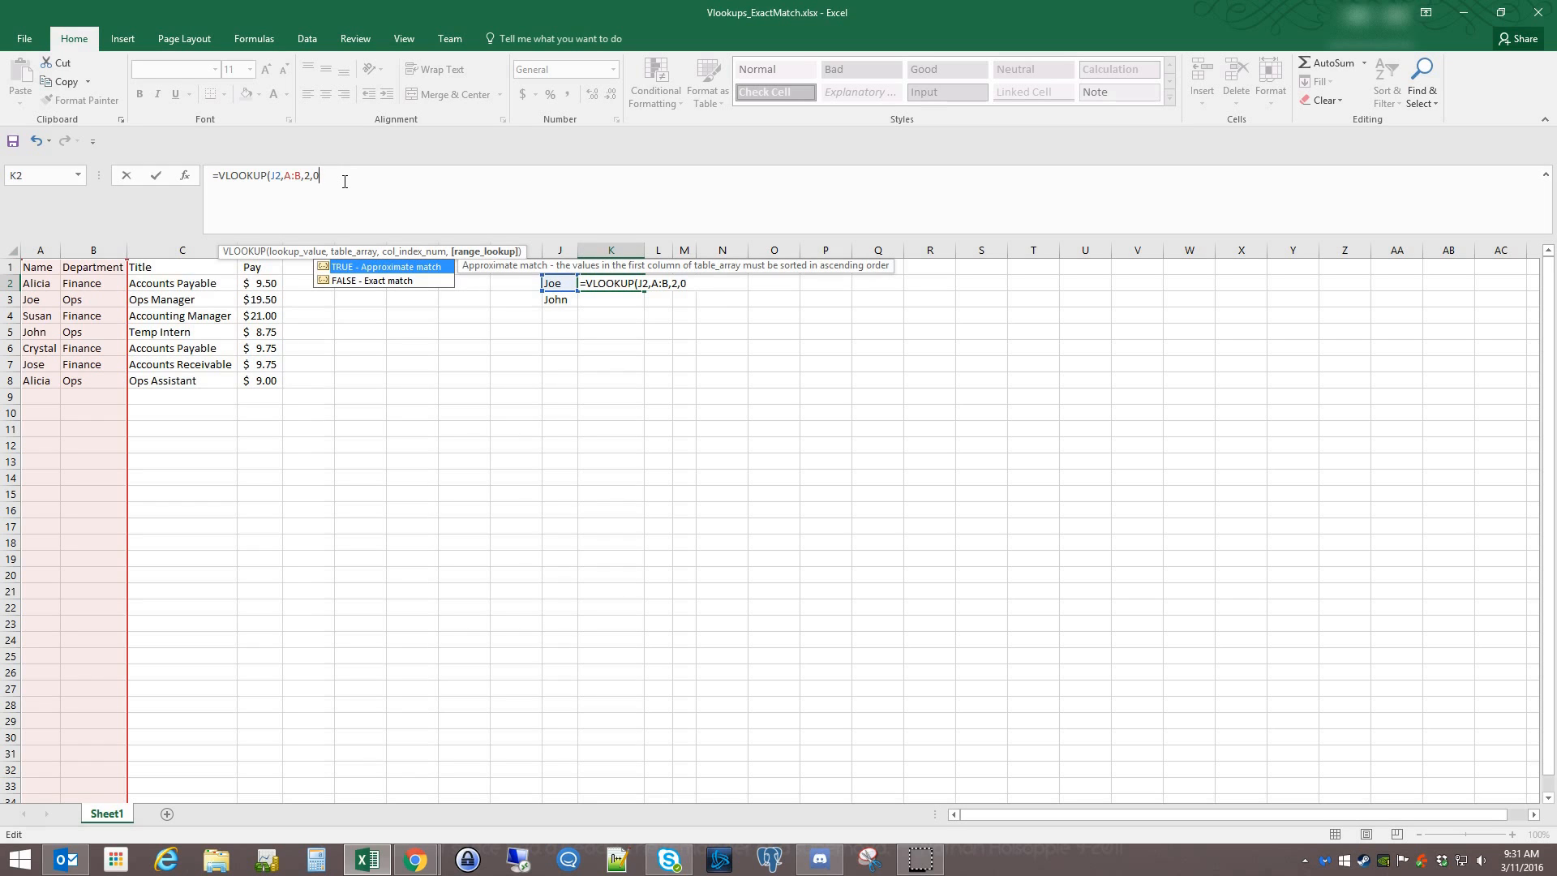
text())
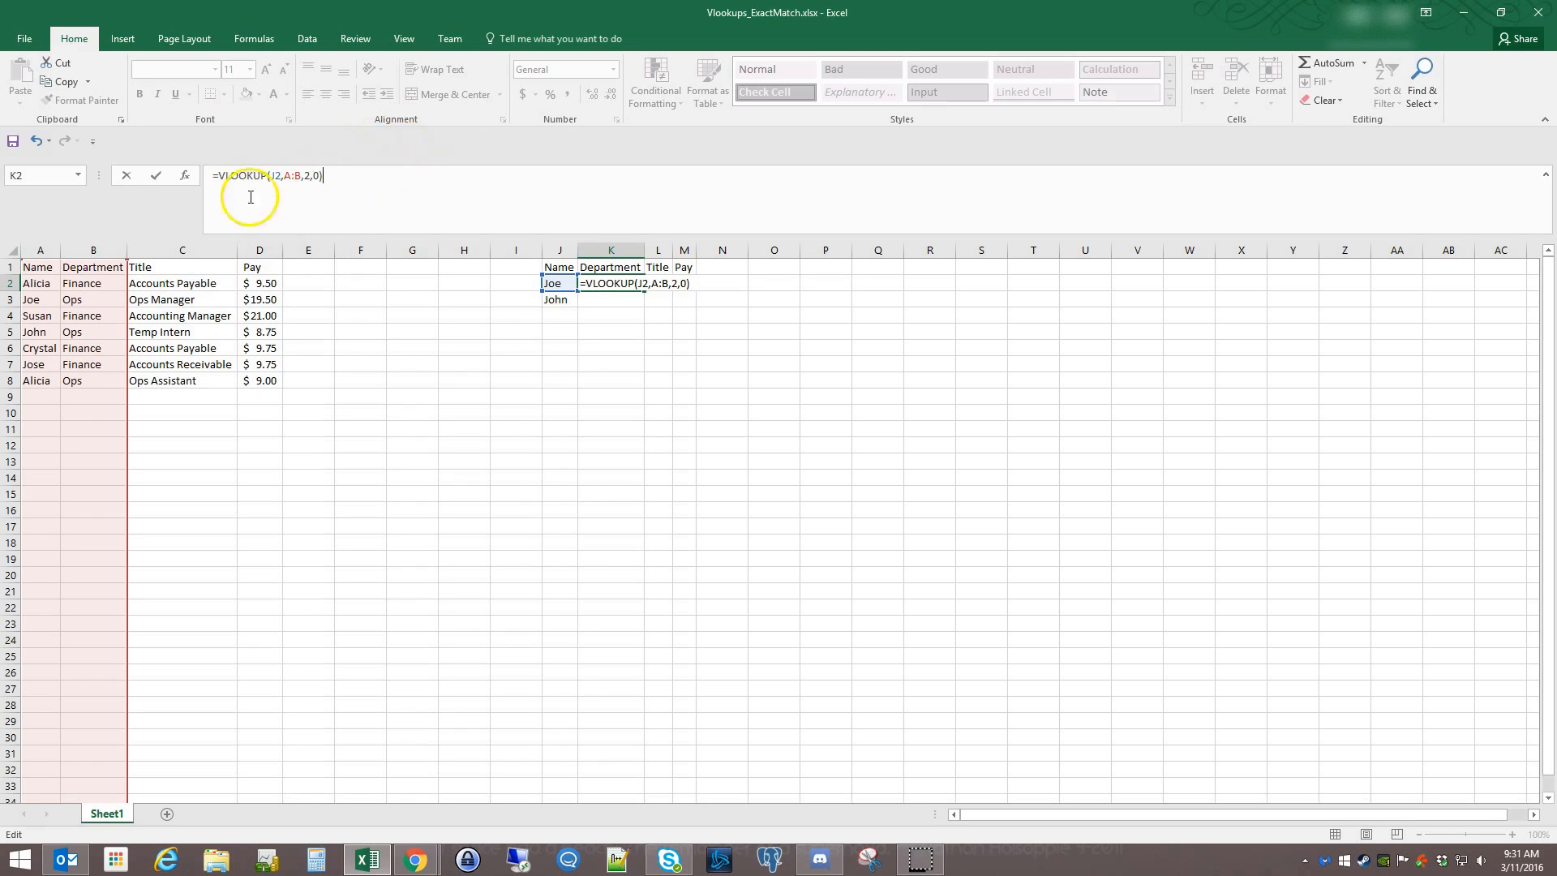
Try 1 and TRUE as the range_lookup argument of the K2 formula for an approximate match.
double_click(308, 175)
key(BackSpace)
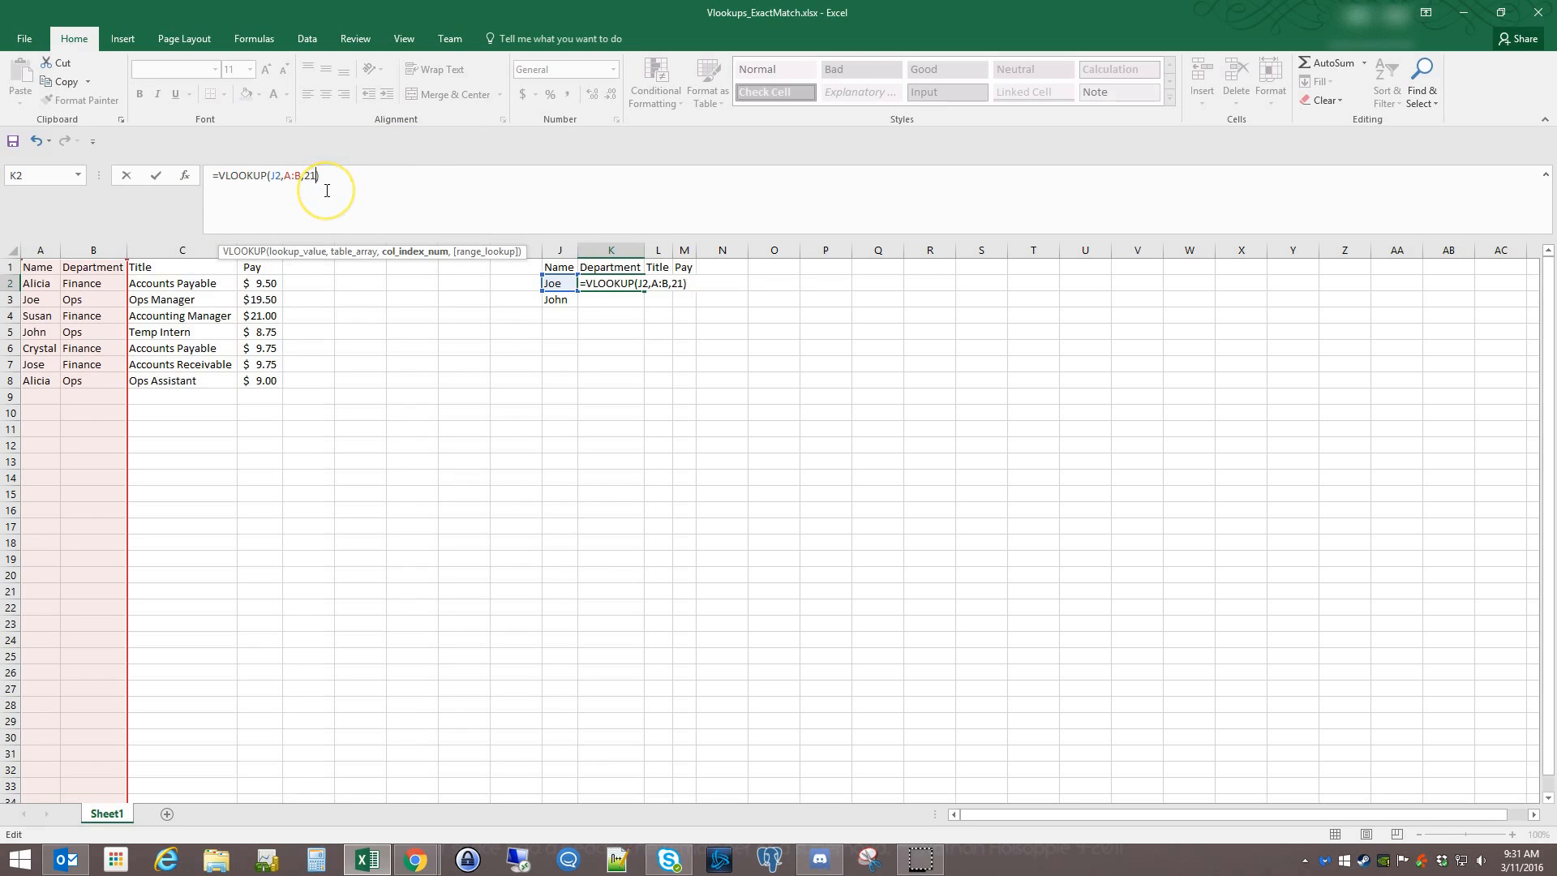
text(,1)
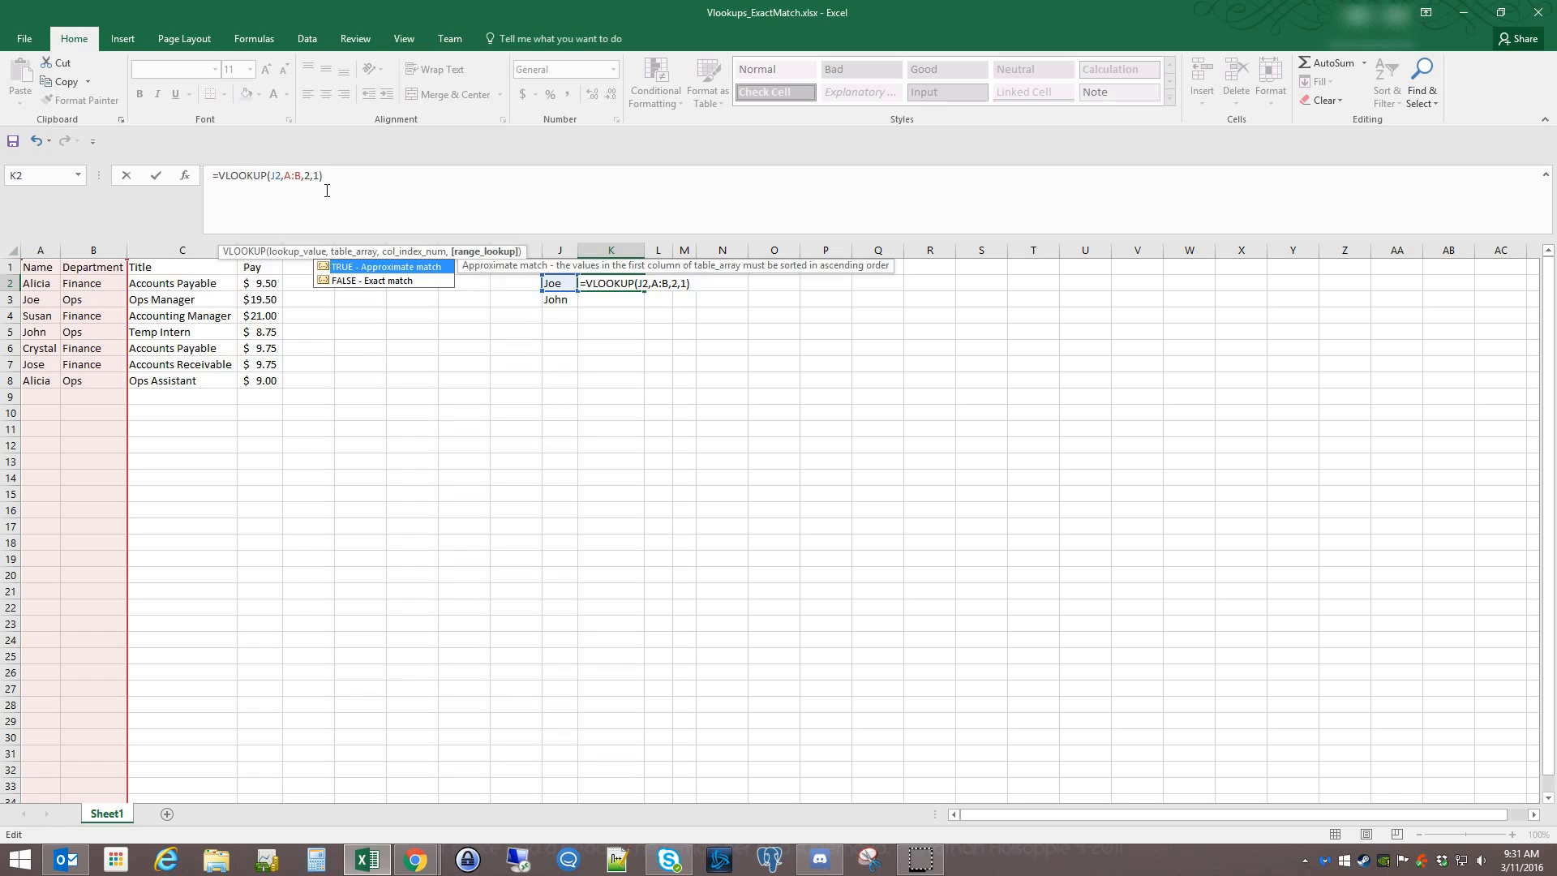
key(BackSpace)
double_click(381, 268)
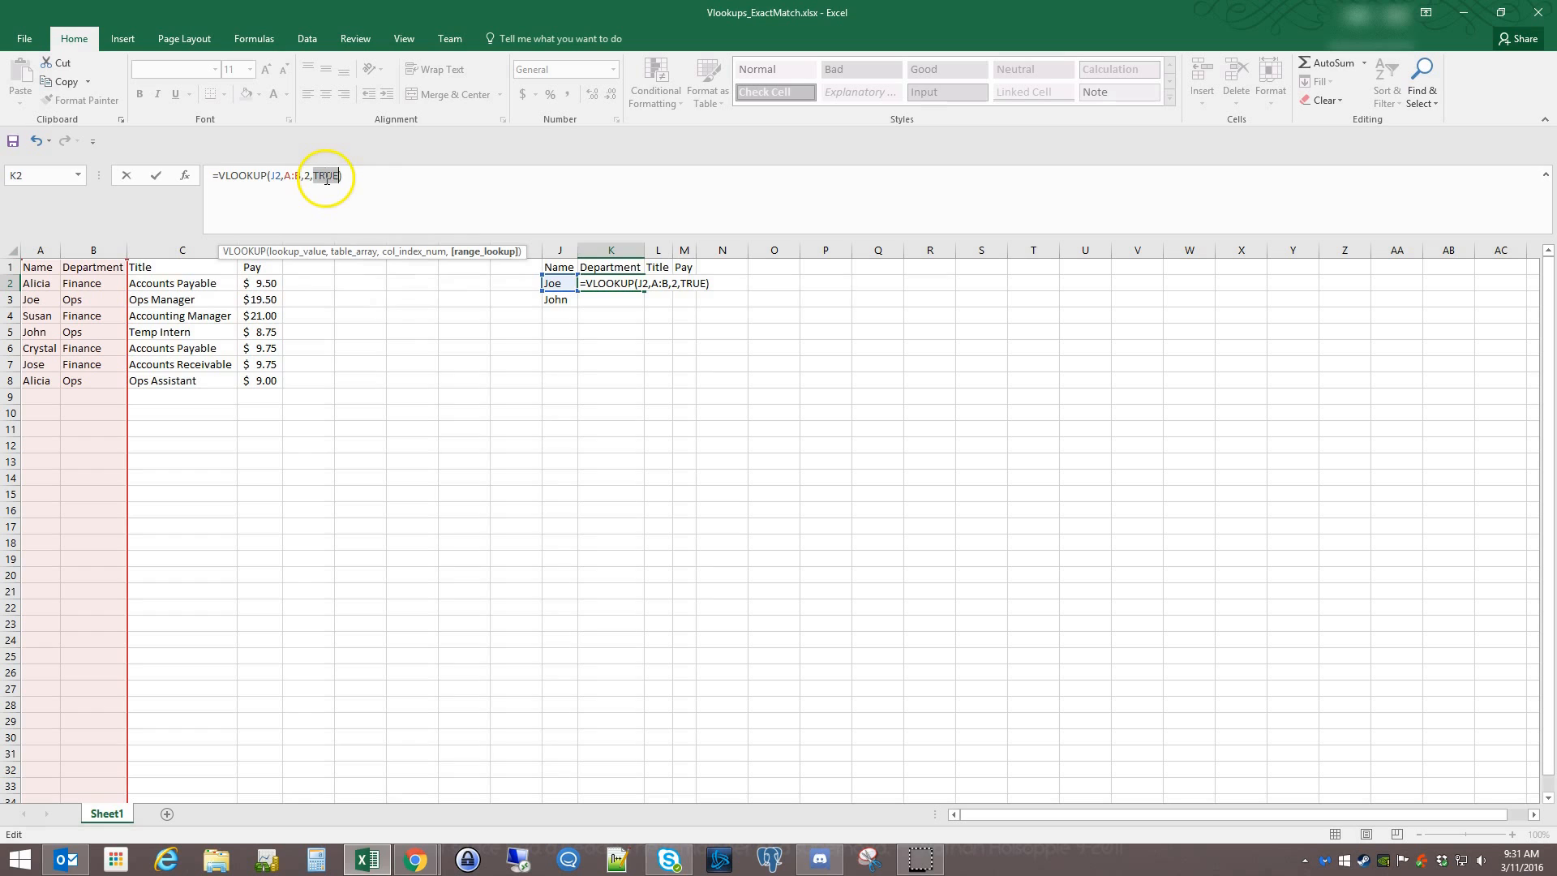
Set the range_lookup argument back to 0 and commit =VLOOKUP(J2,A:B,2,0) in K2.
key(BackSpace)
key(BackSpace)
text(,Fa)
key(BackSpace)
key(BackSpace)
text(0)
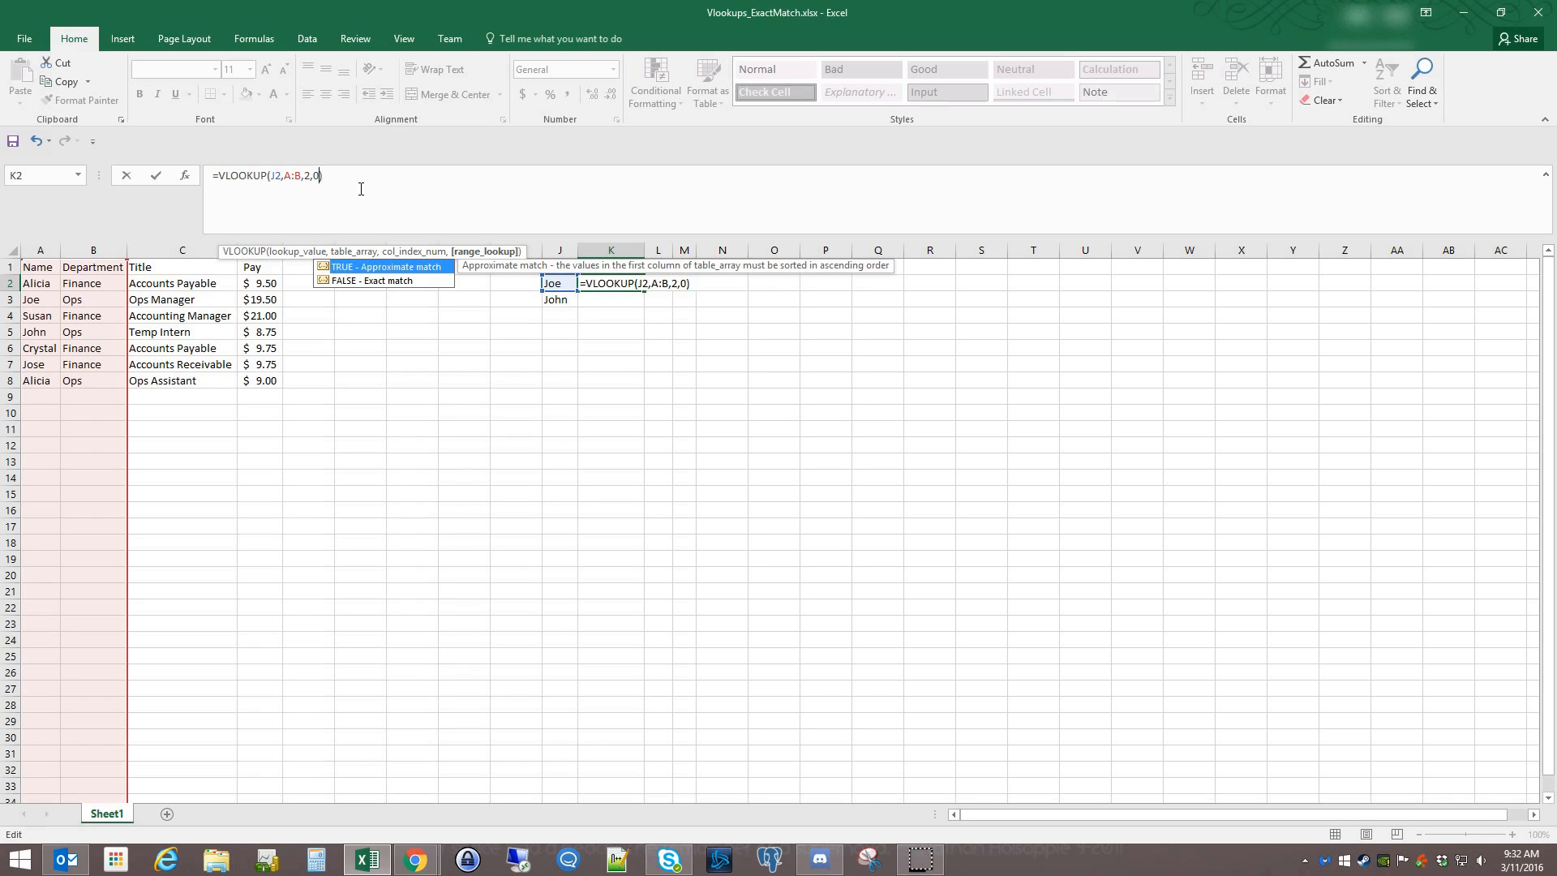
key(Return)
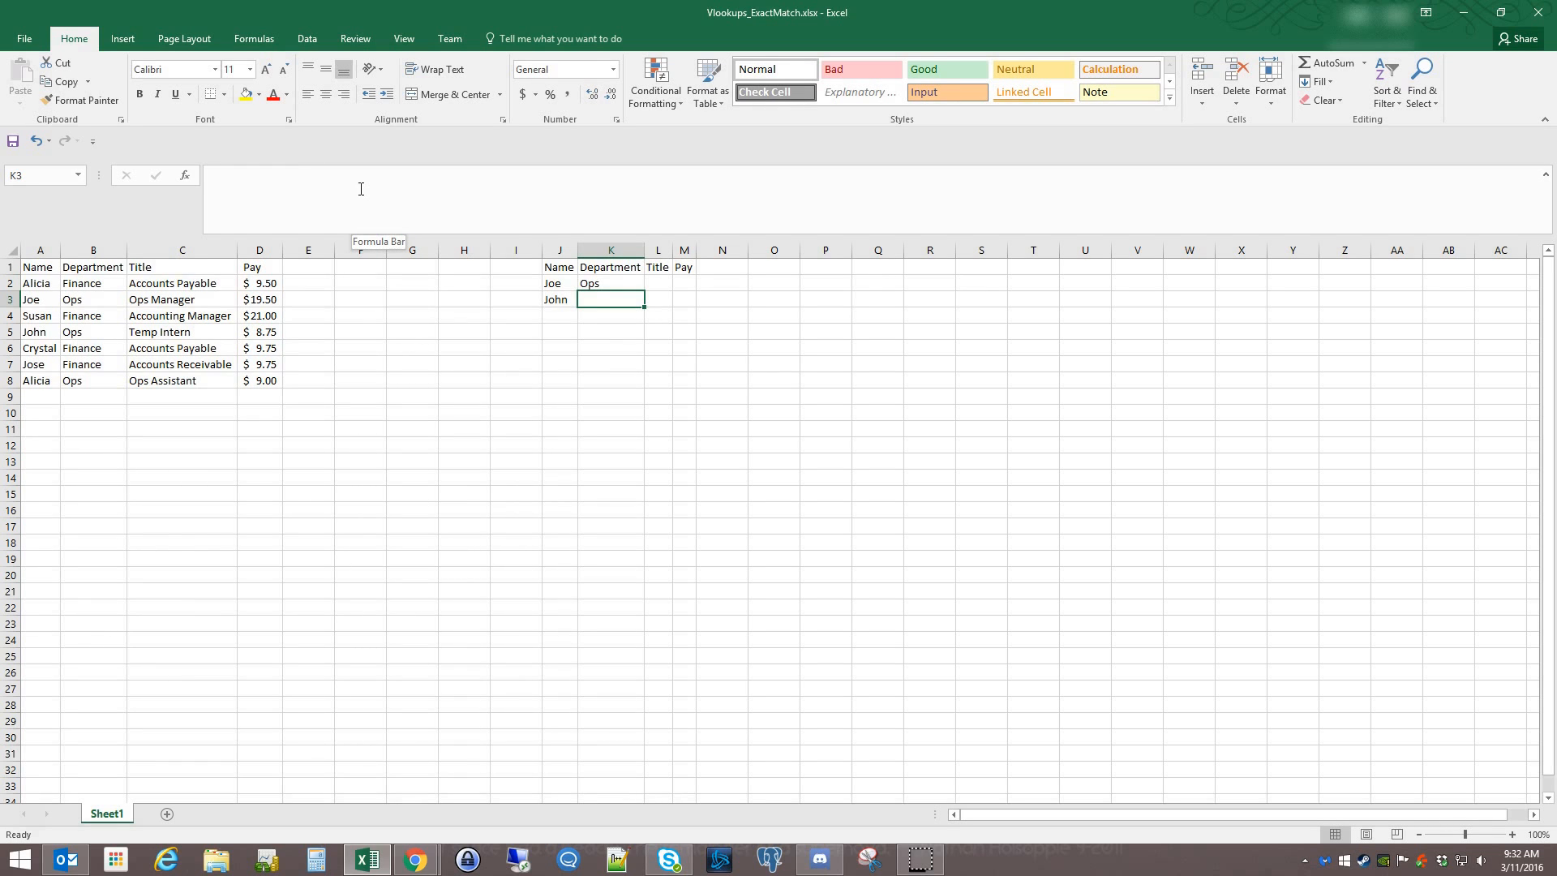
Compare the department returned in K2 with the source entry in A3 and B3.
click(609, 283)
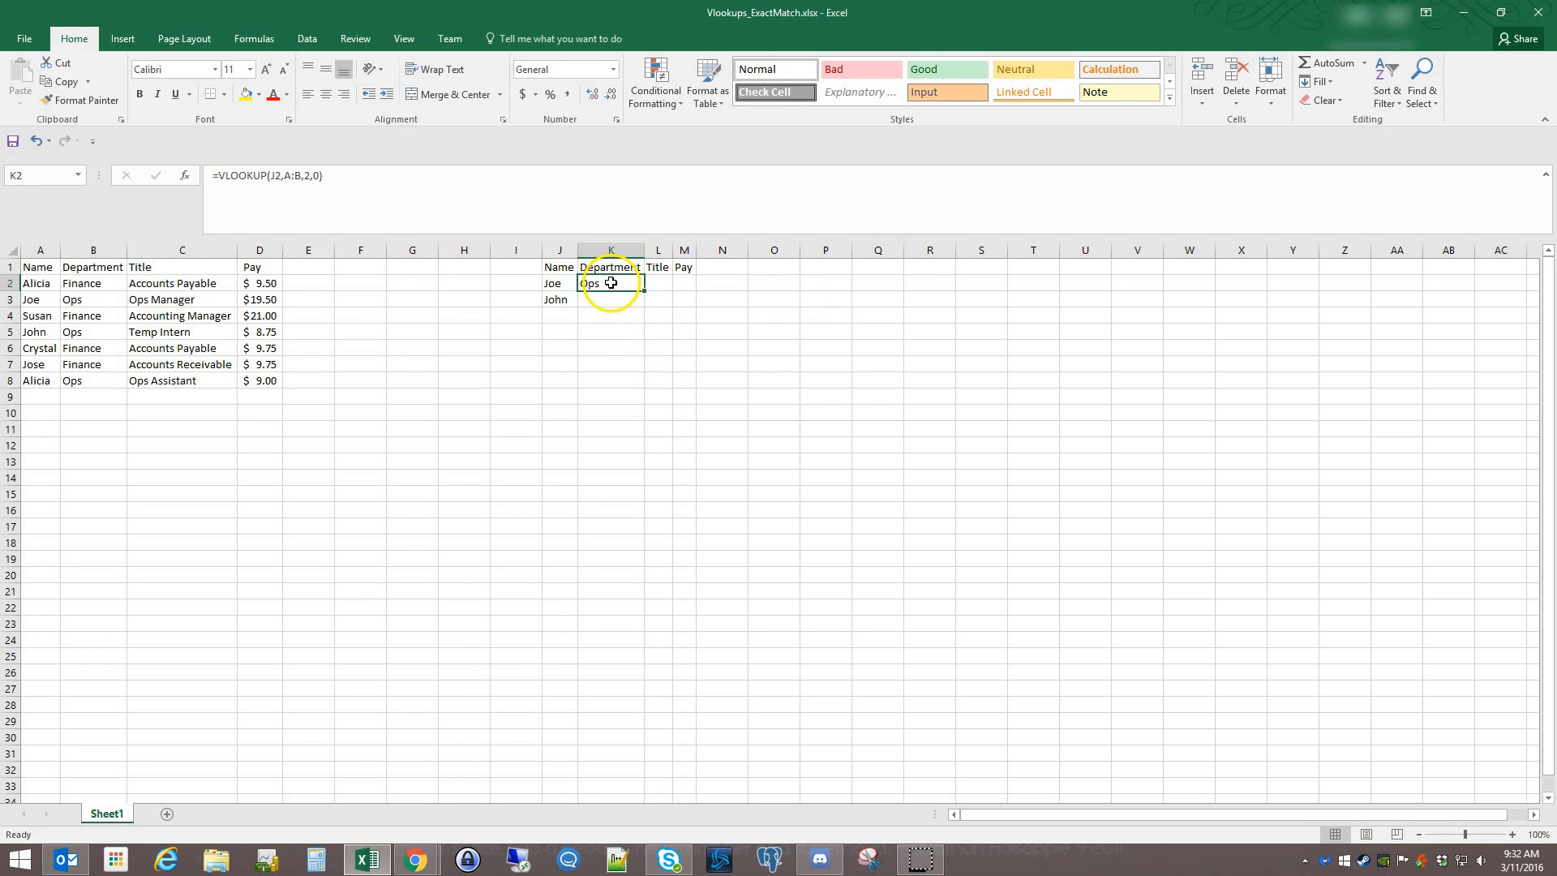
click(46, 297)
click(89, 299)
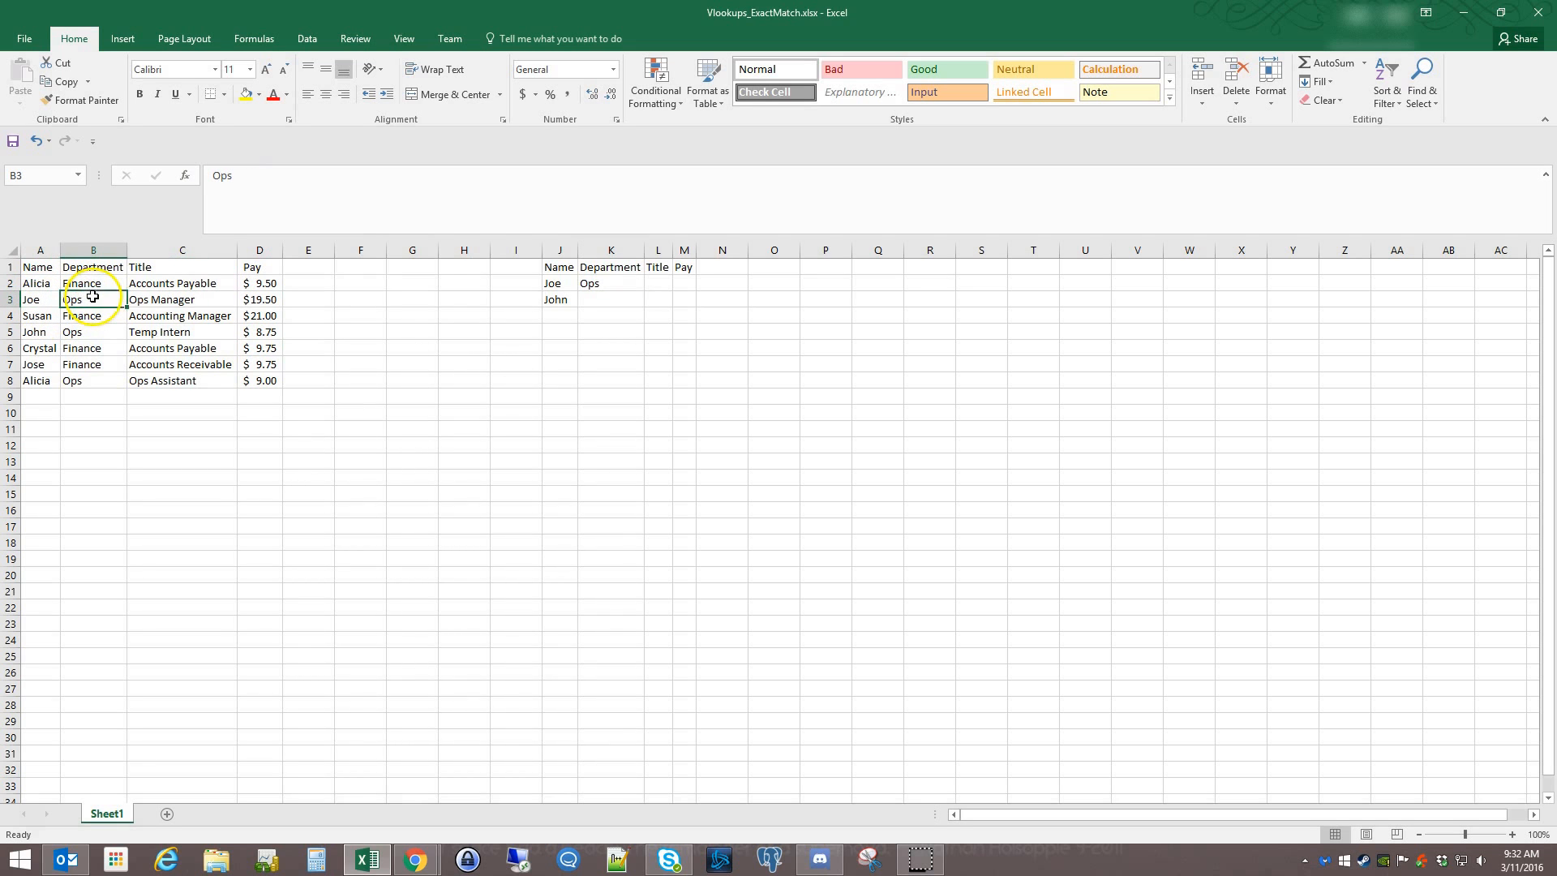
Copy the K2 lookup formula down to K3 and check its department against the source entry in A5:B5.
click(617, 283)
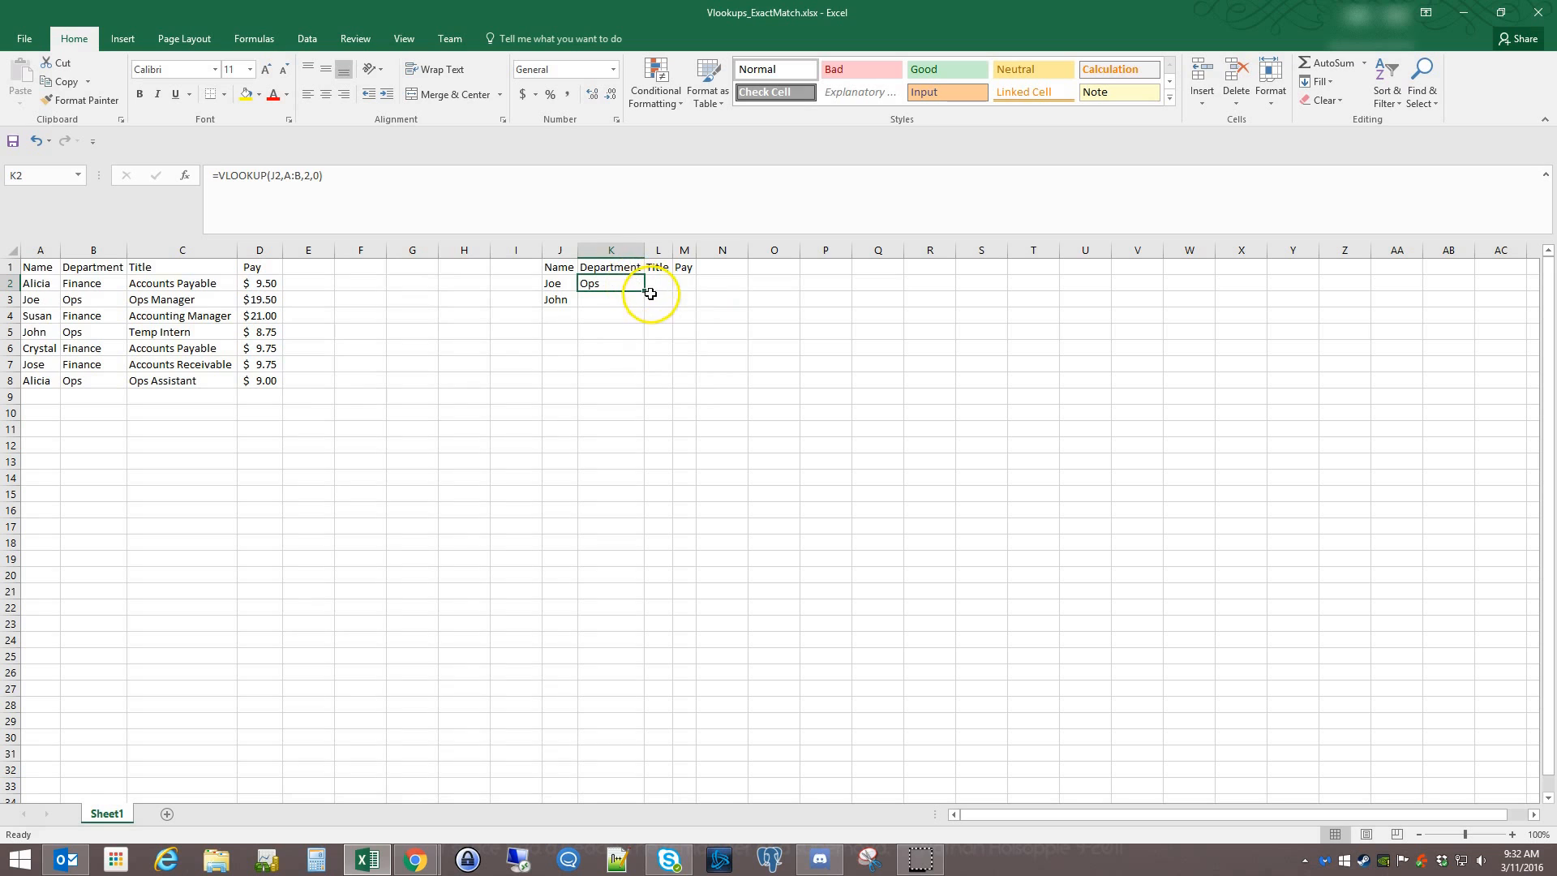
drag(647, 293, 647, 306)
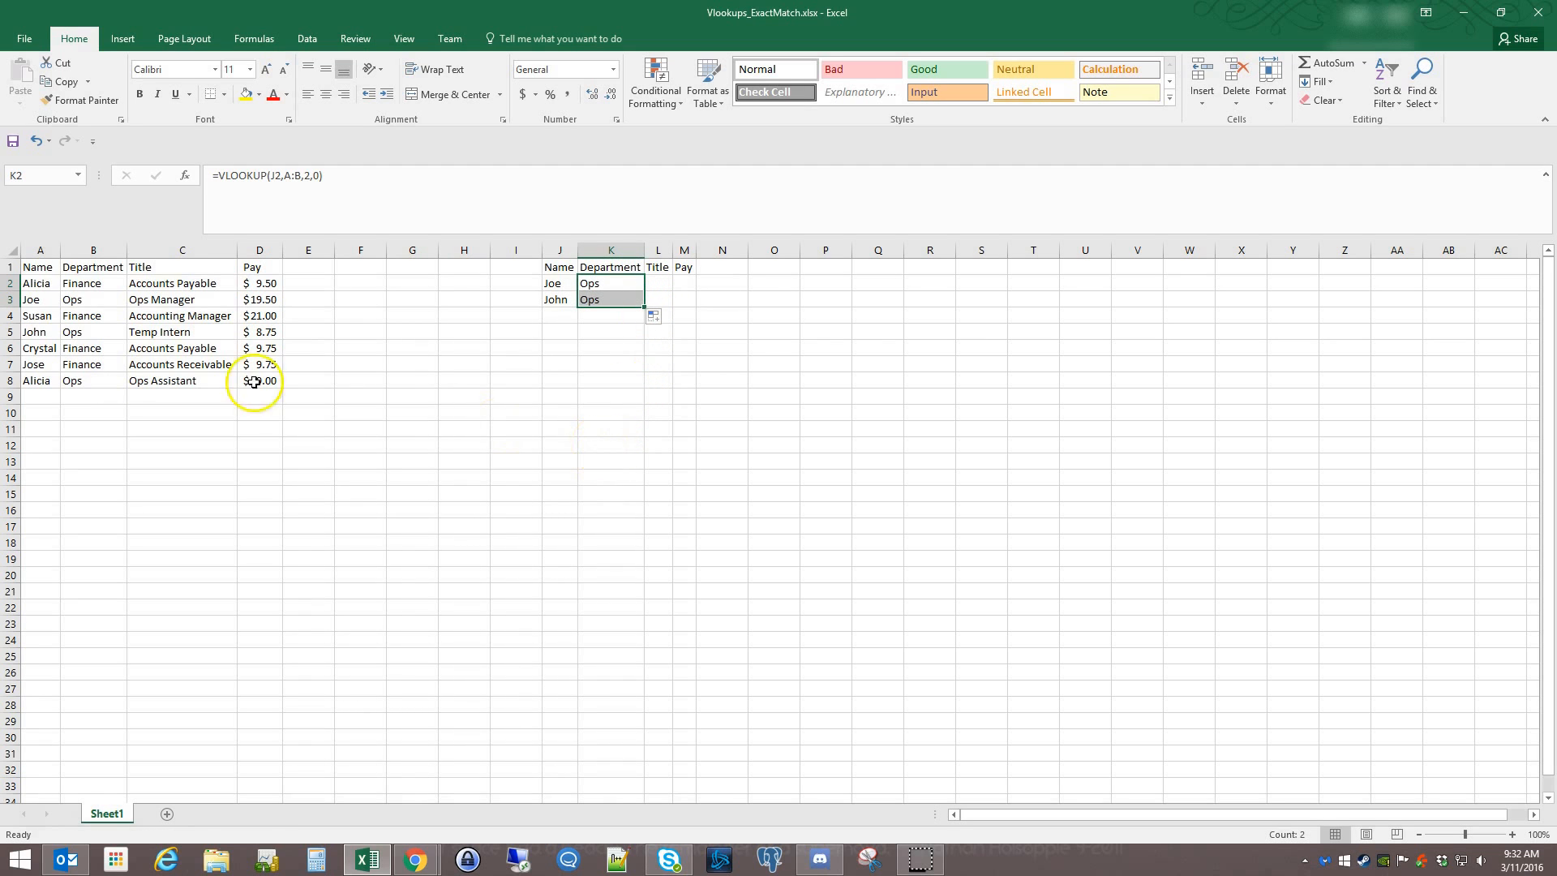
click(81, 333)
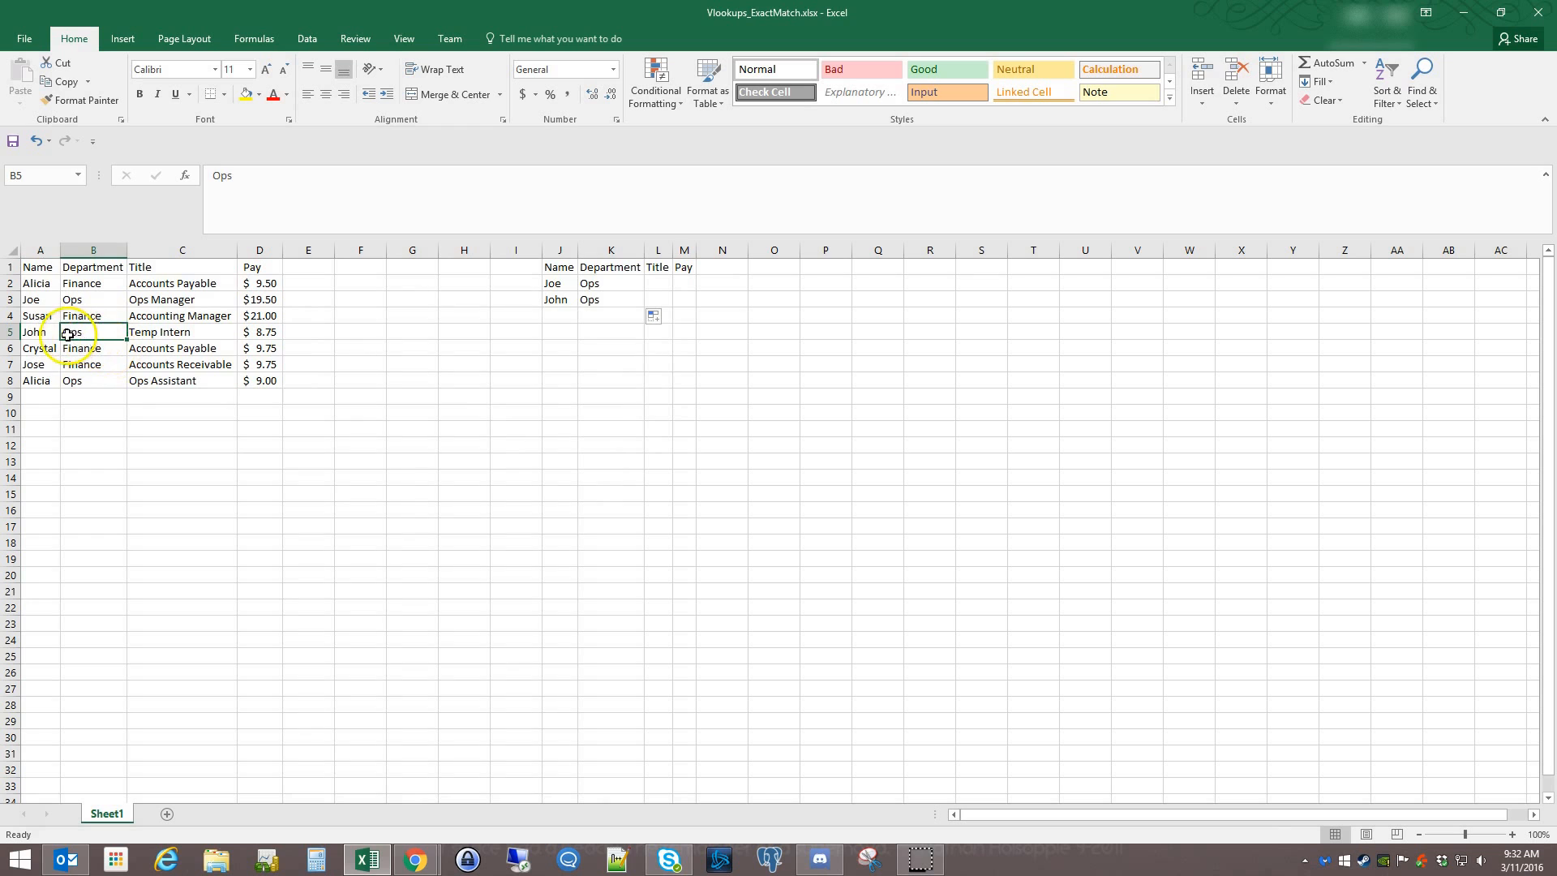
click(39, 335)
click(557, 299)
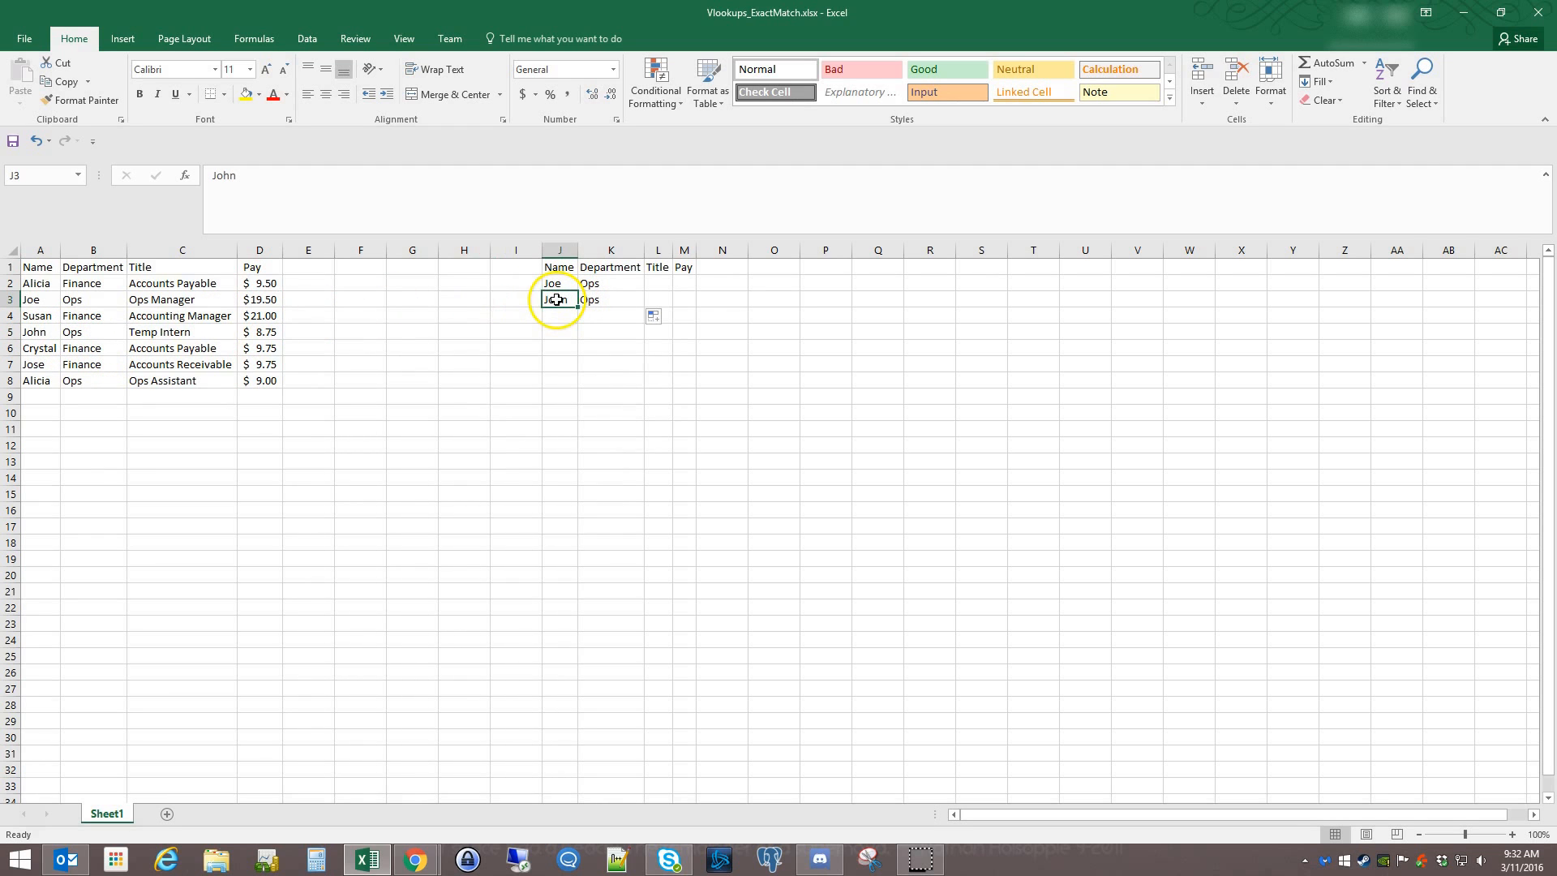
click(600, 300)
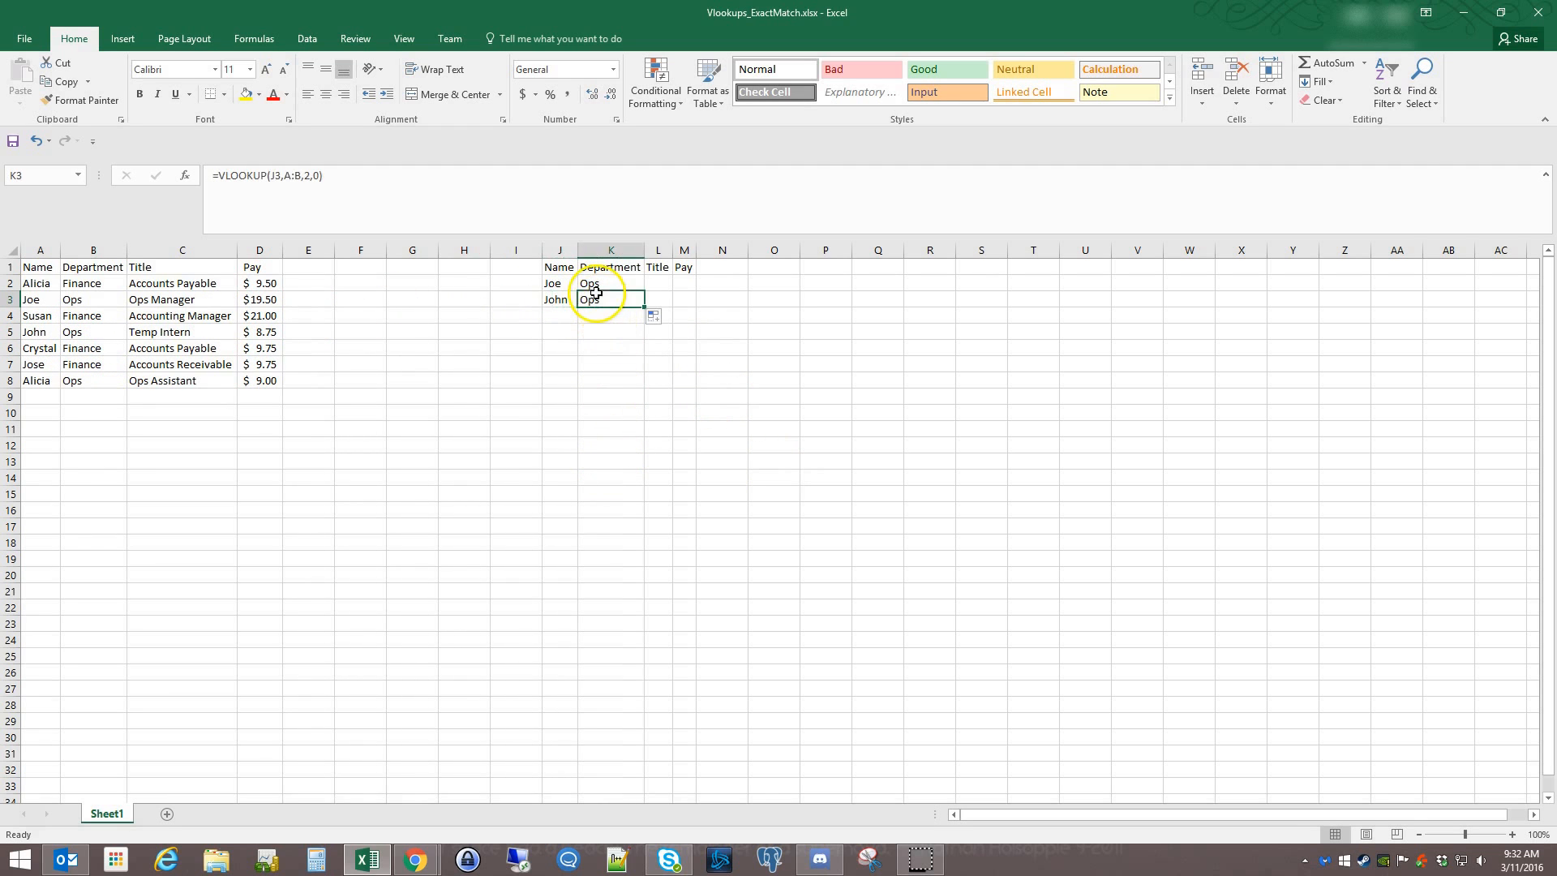
Test the K3 lookup by entering the employee name from A4 in J3, and restore J3's original name.
click(567, 300)
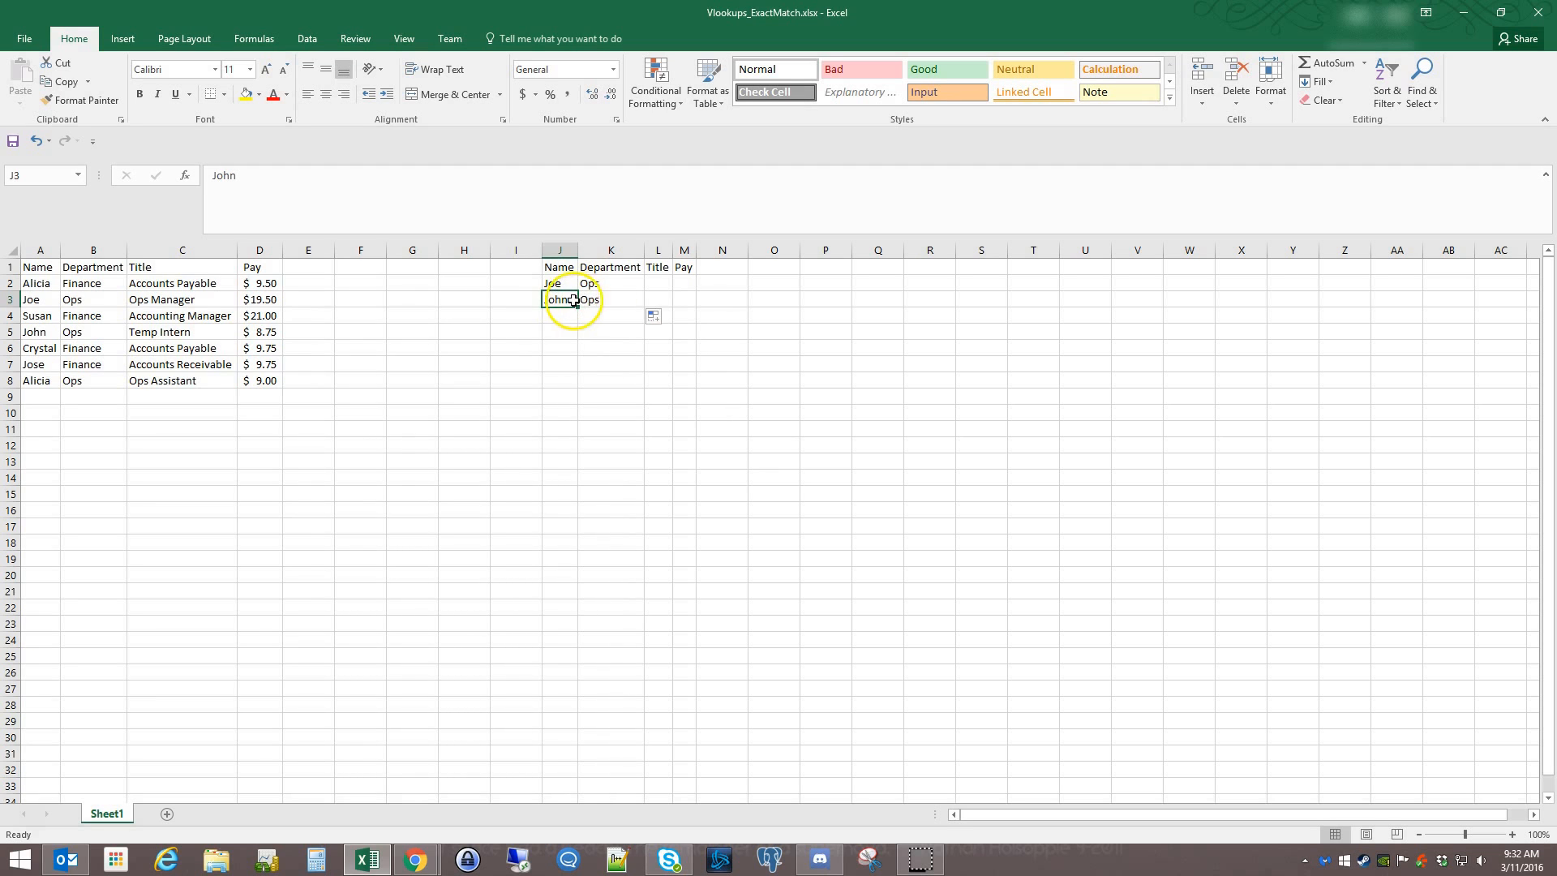
text(Susan)
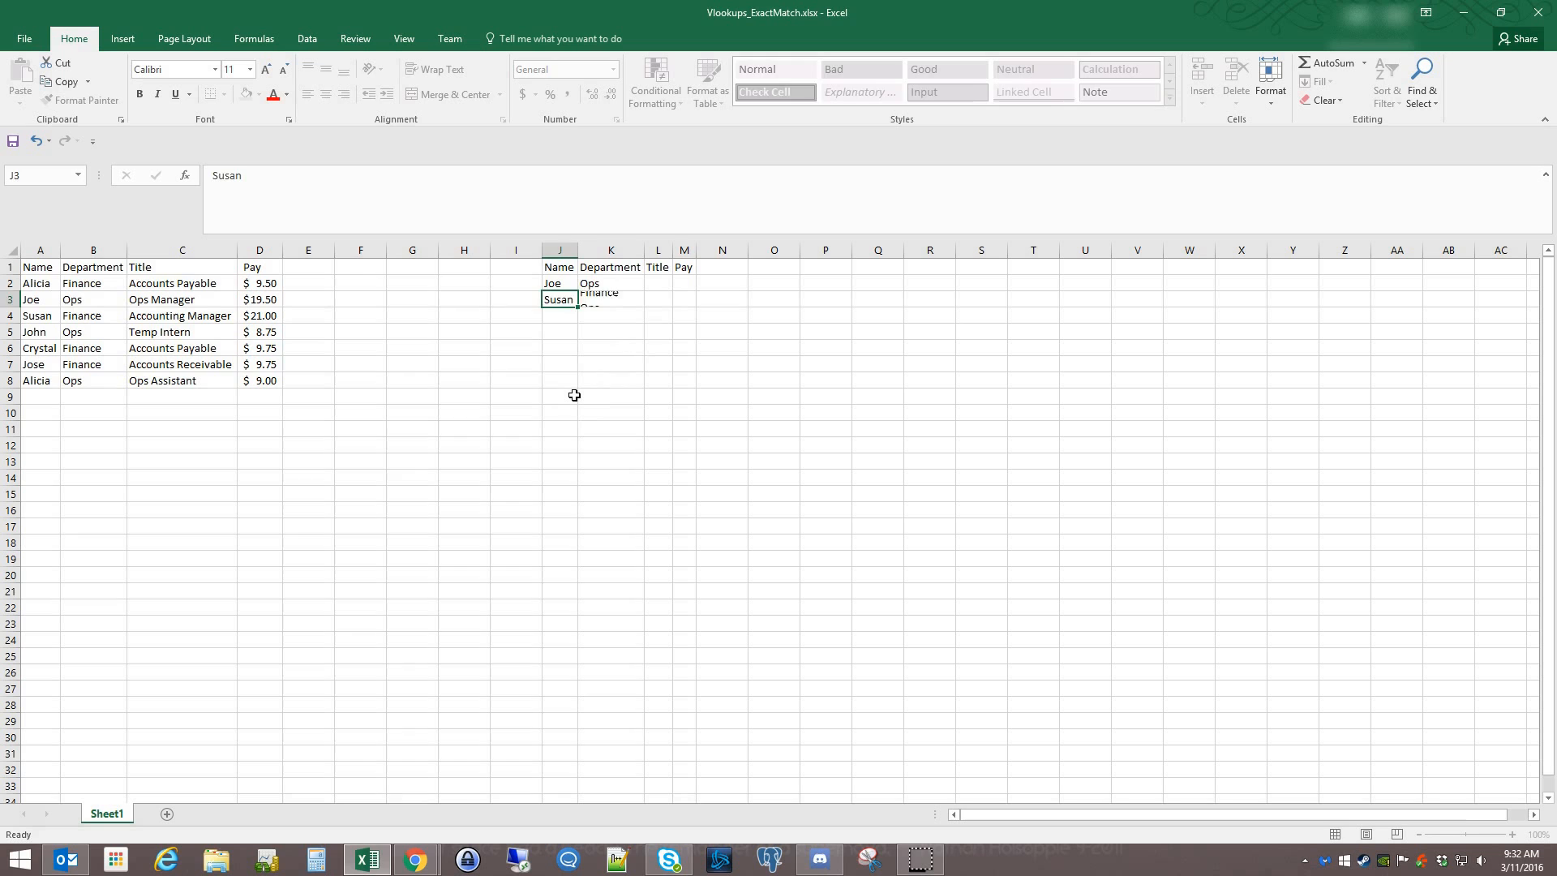
key(Return)
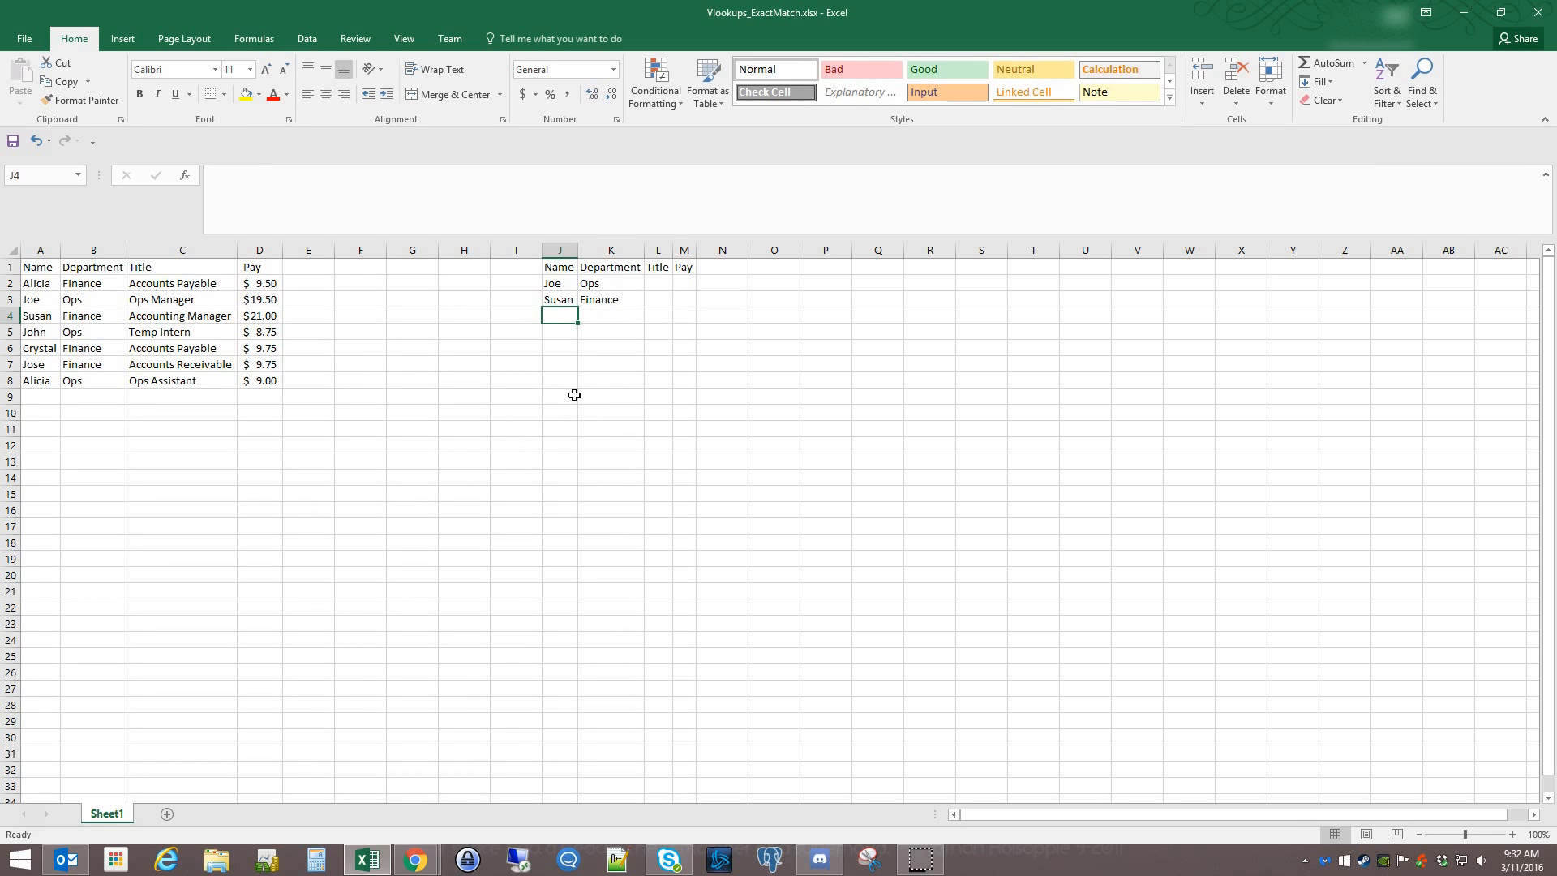
click(562, 298)
text(John)
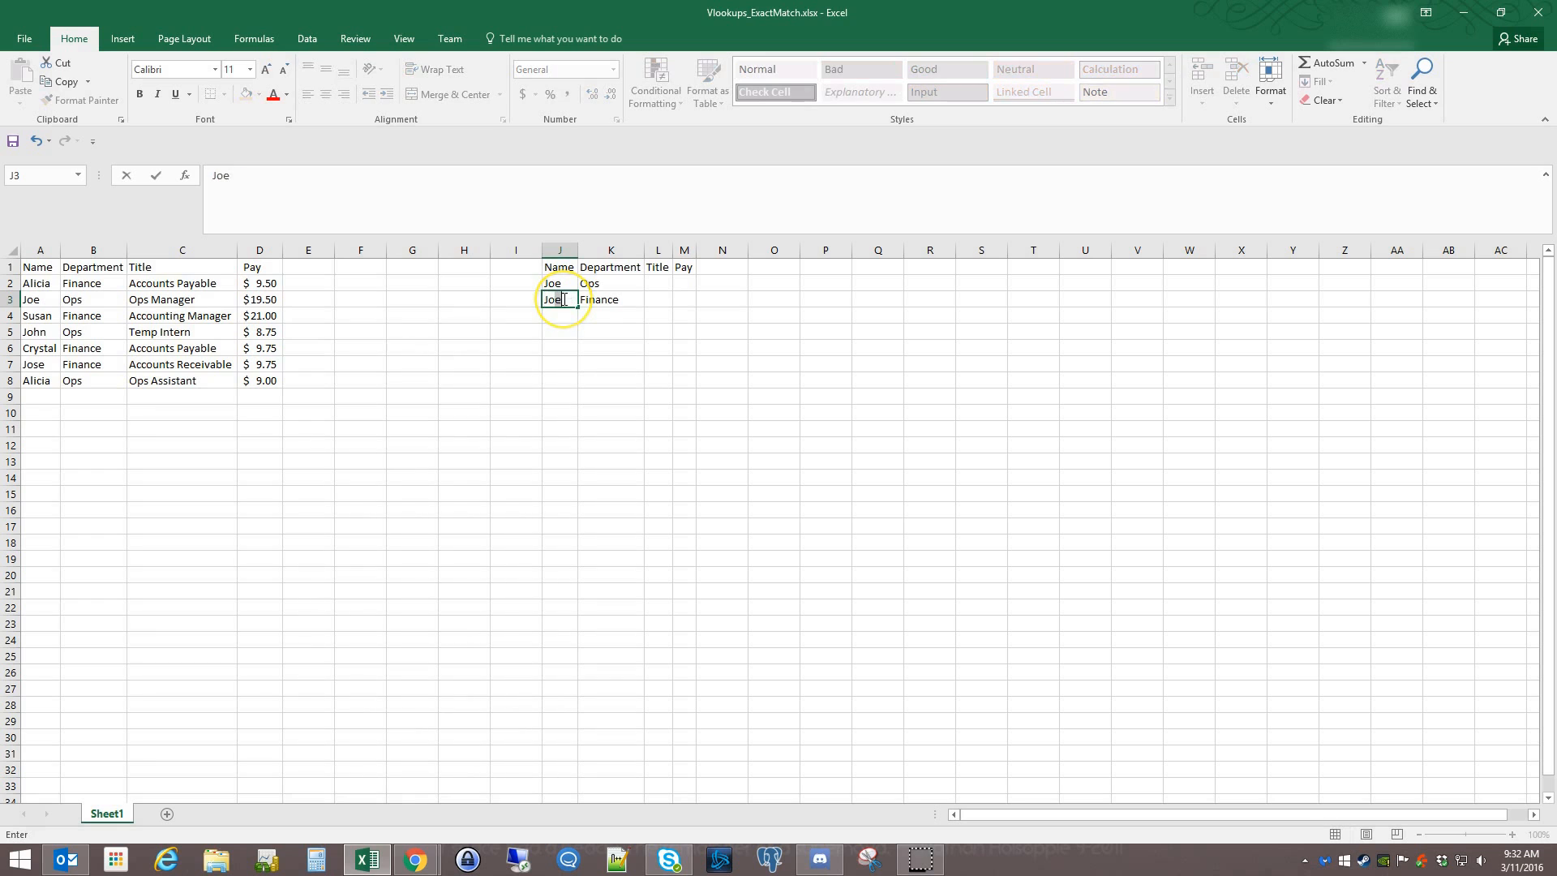
key(Return)
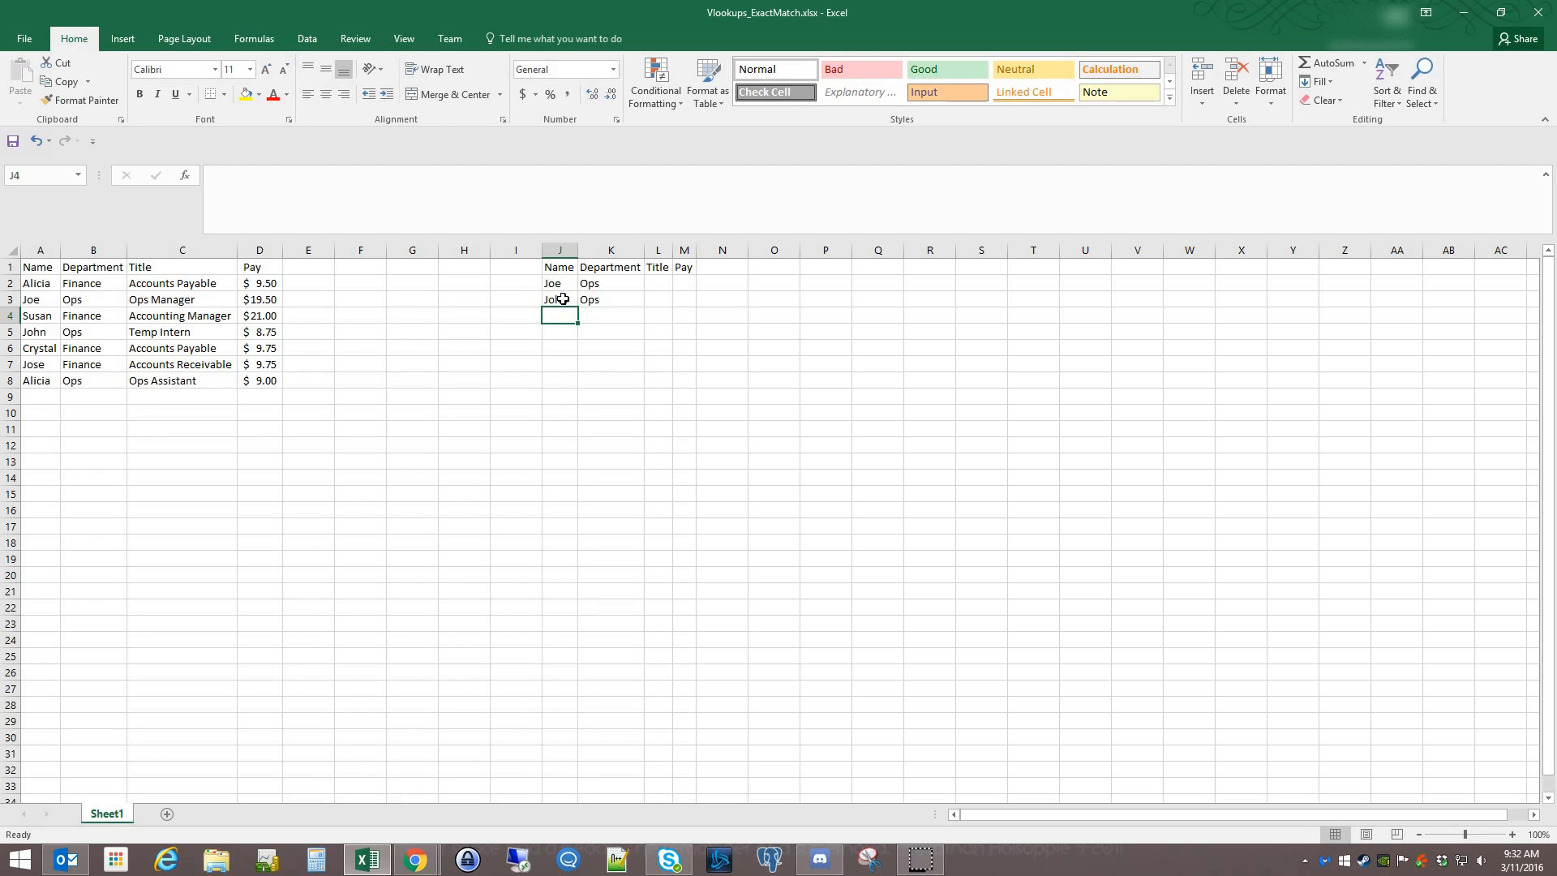
Start a VLOOKUP formula in L2 with J2 as the lookup value and columns A:C as the table array.
click(663, 281)
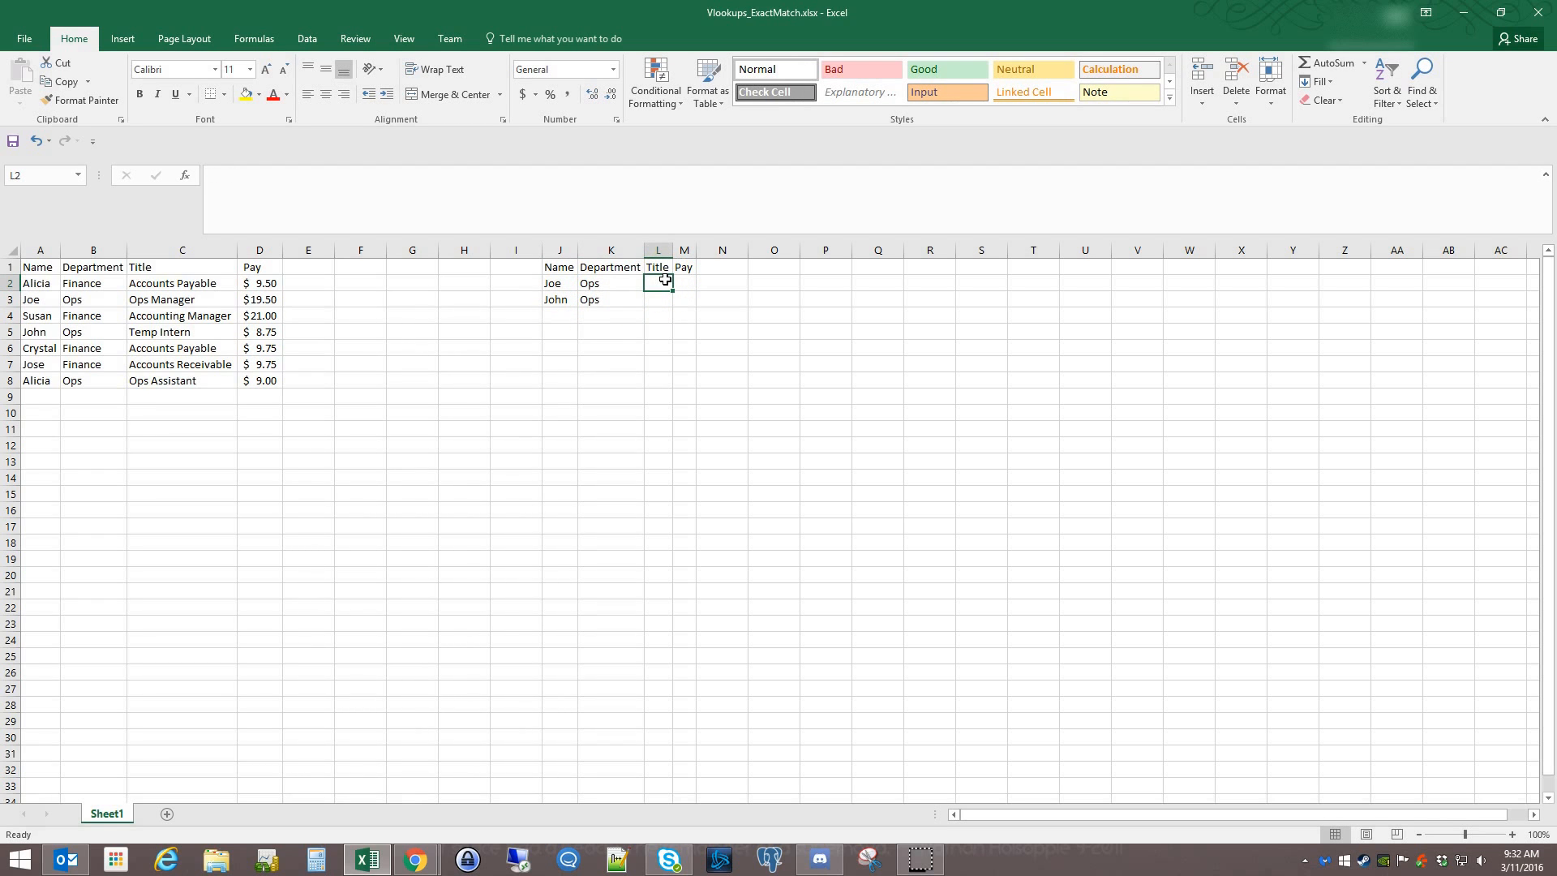
text(=vl)
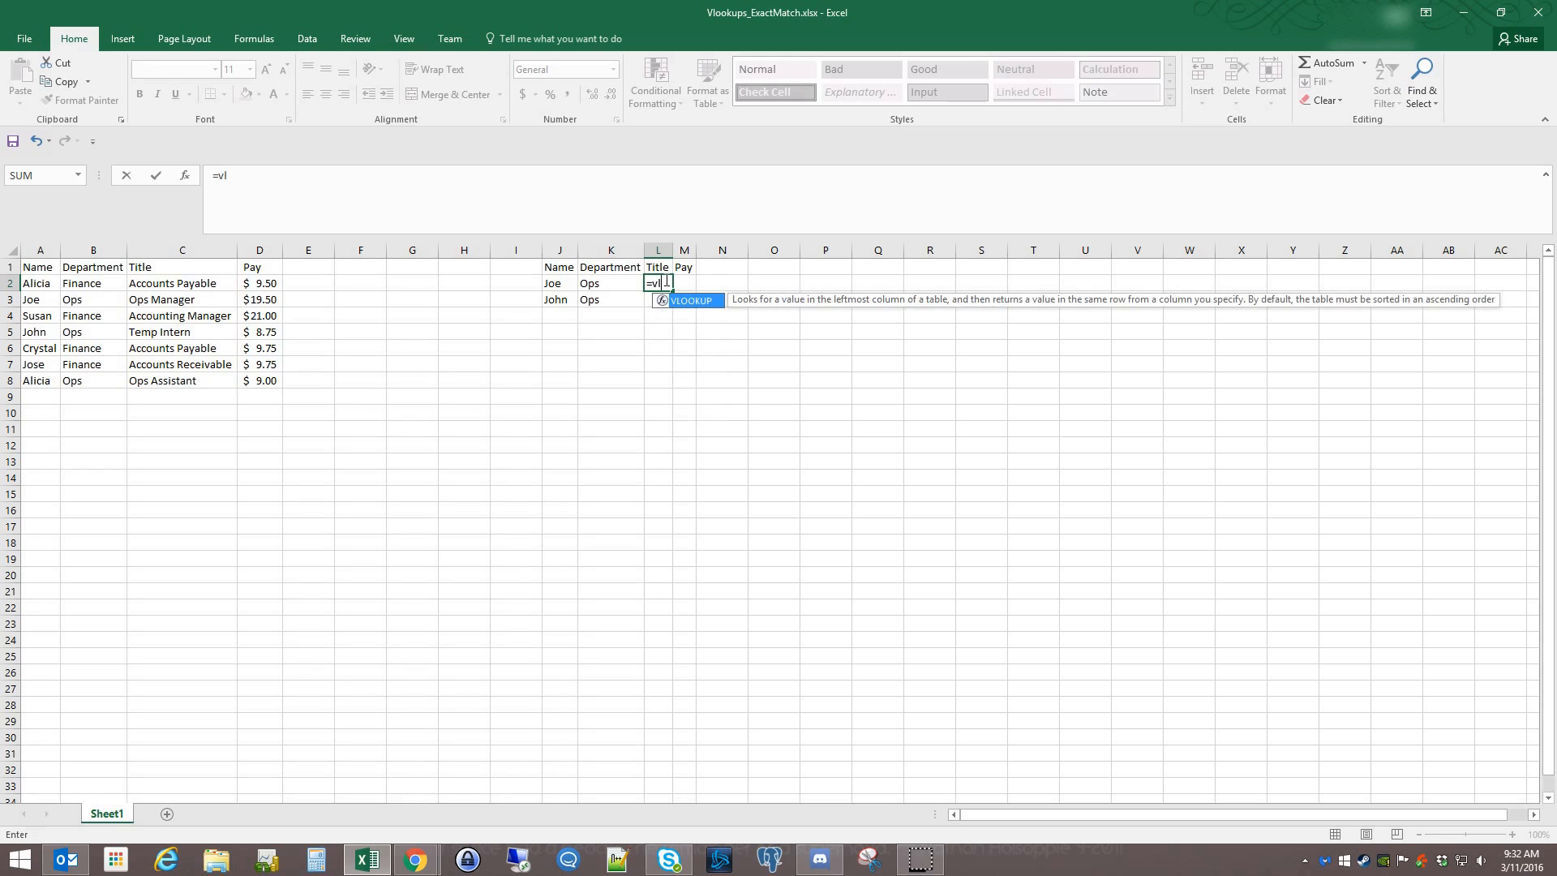
key(Tab)
click(559, 283)
text(,)
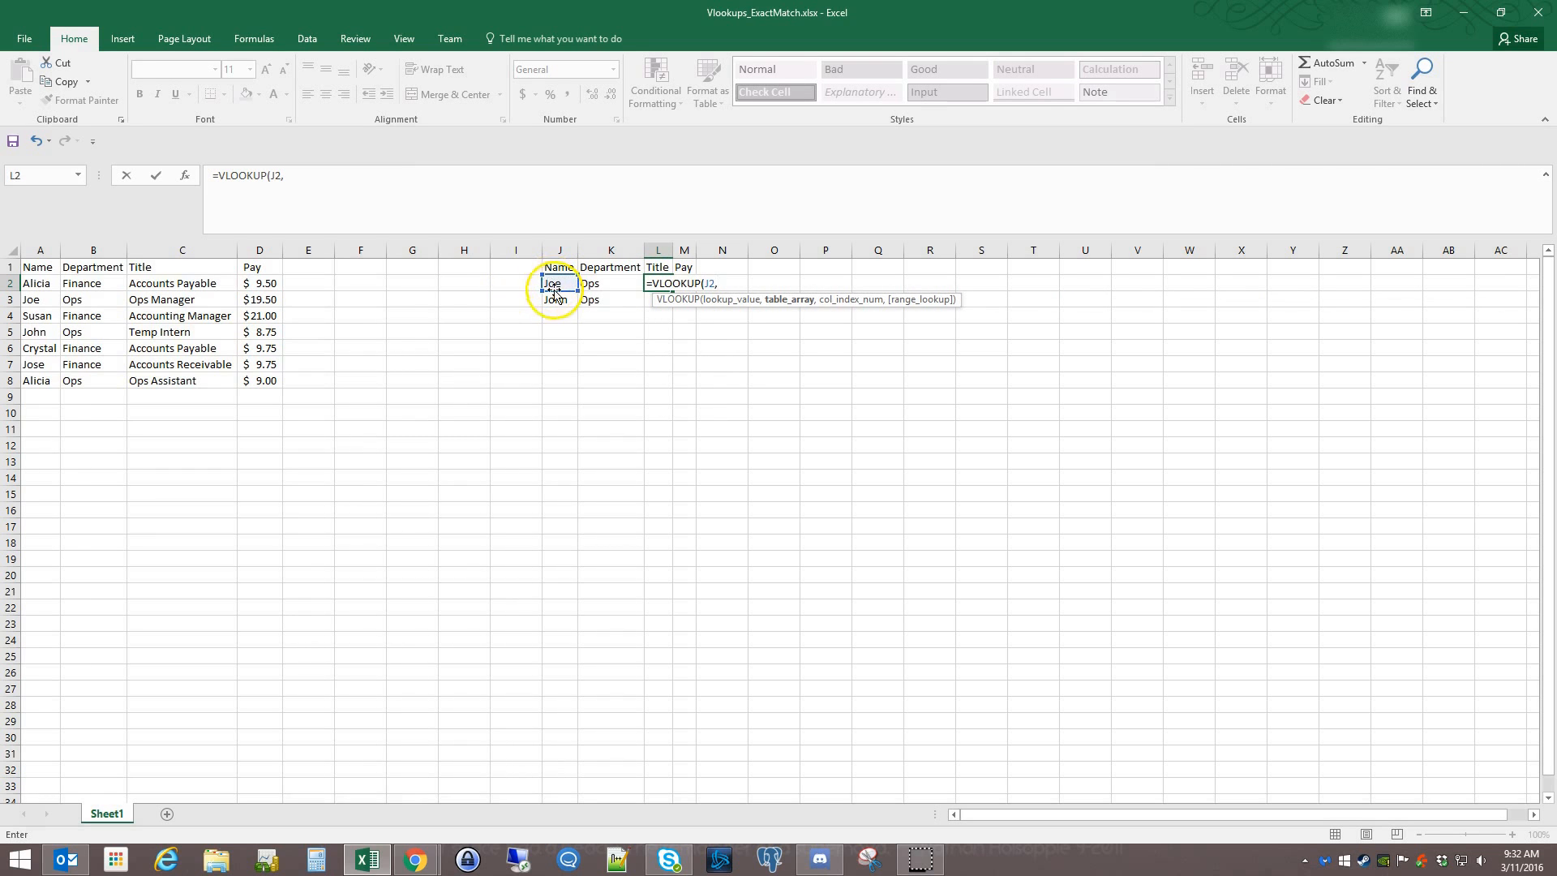
click(38, 253)
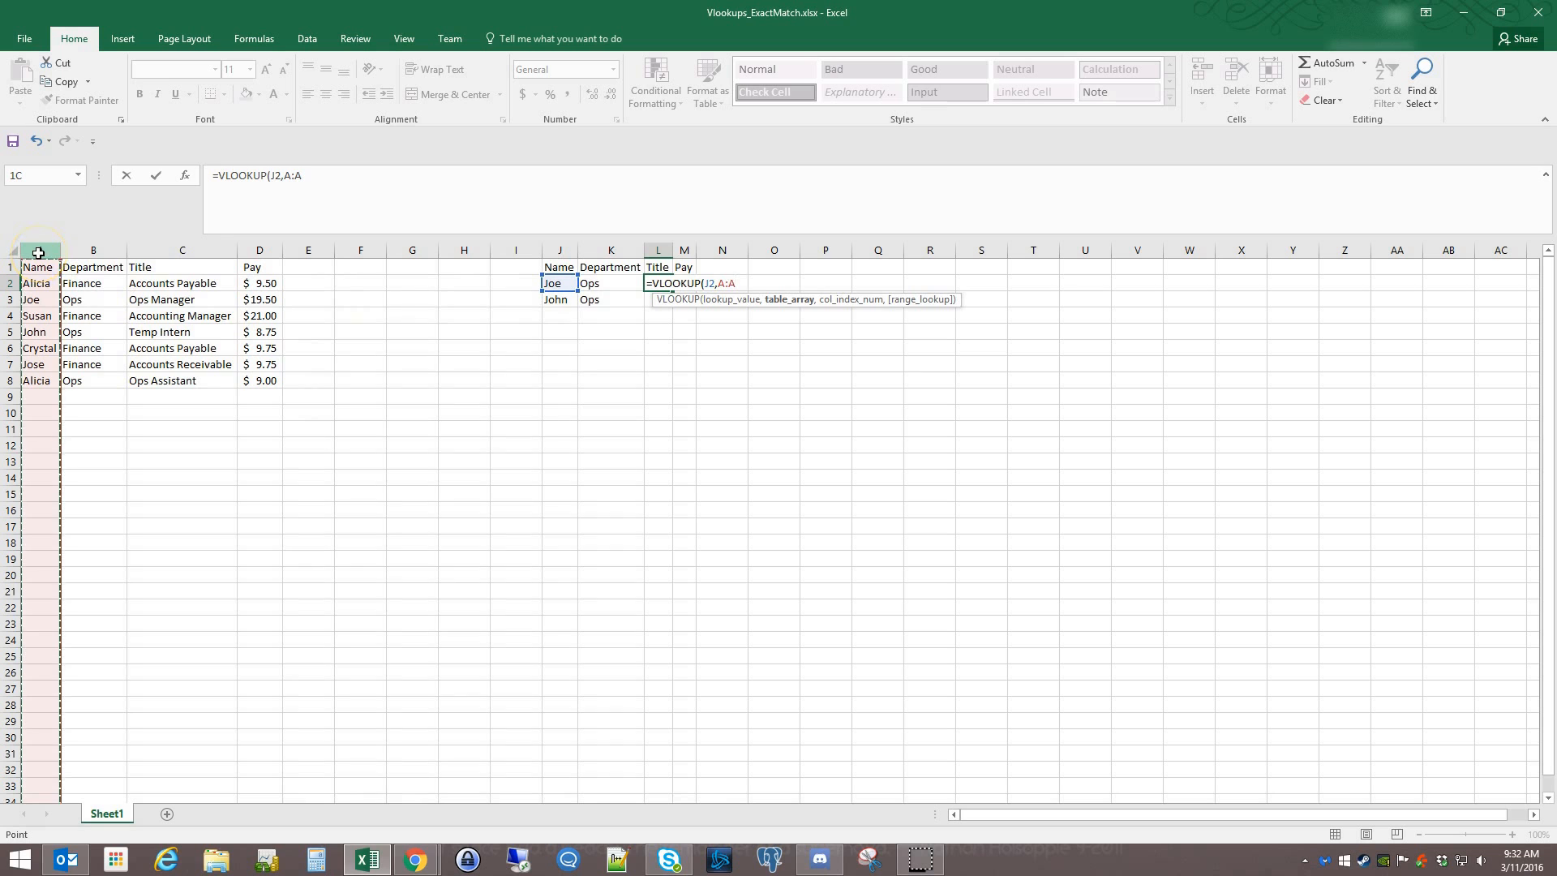
drag(38, 253, 171, 249)
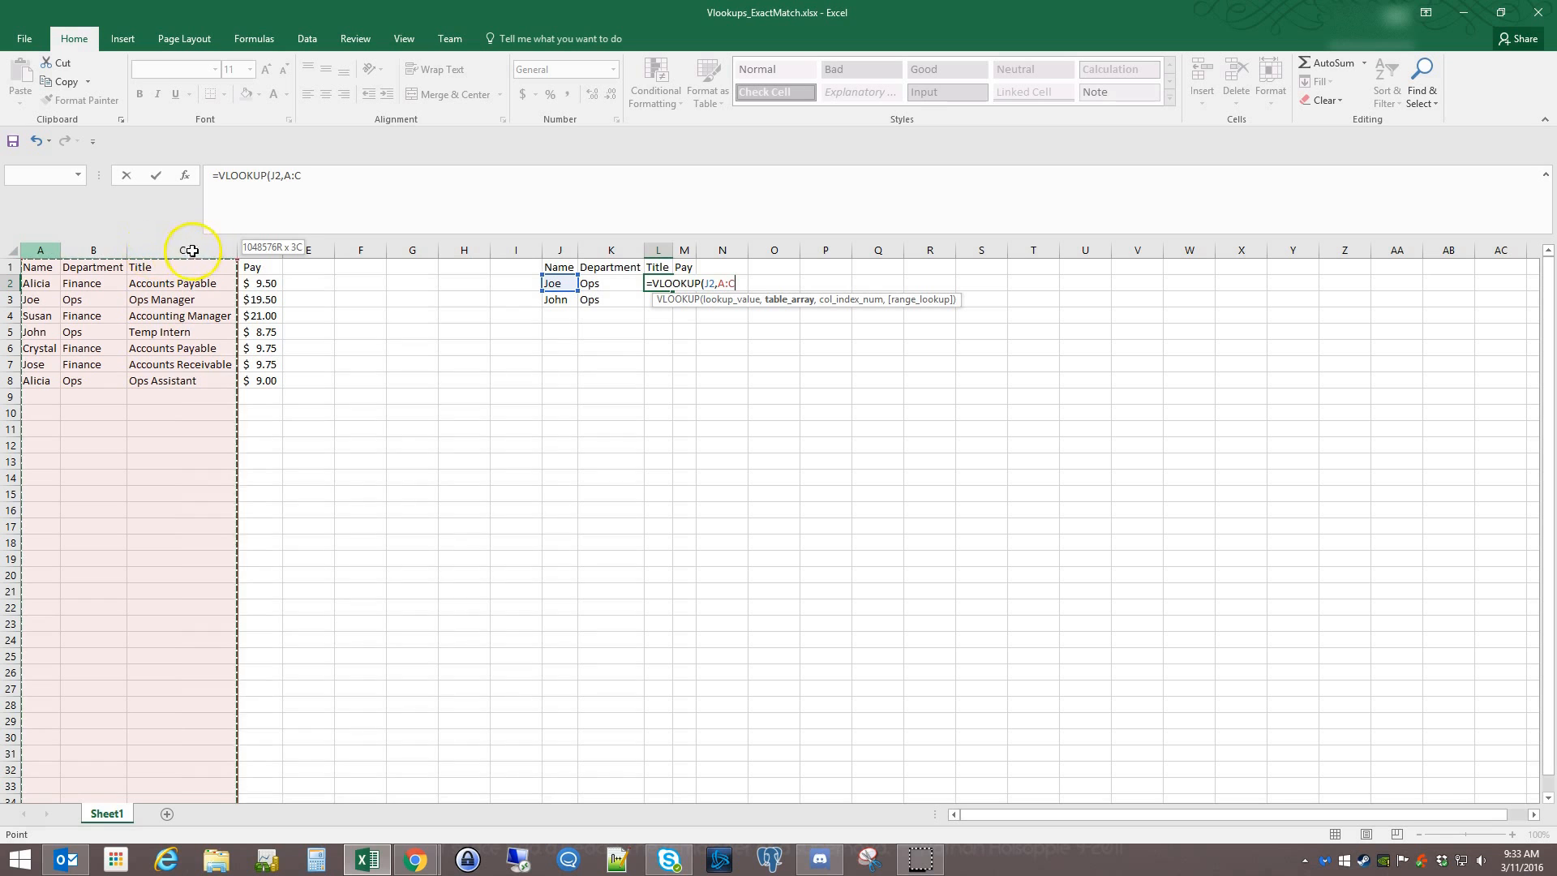
drag(246, 252, 219, 249)
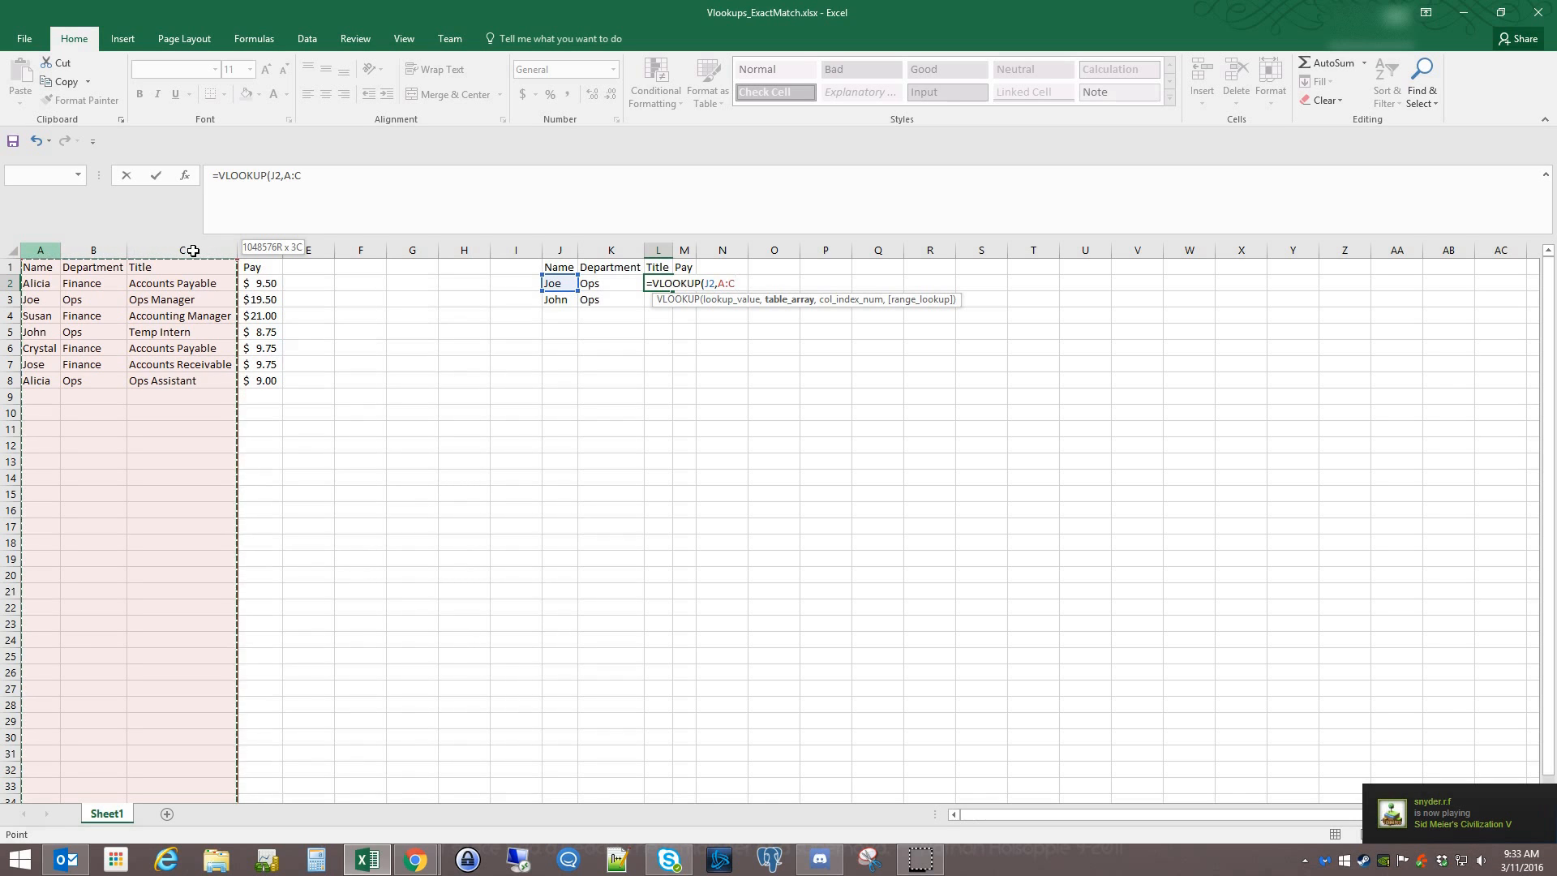
drag(143, 257, 1028, 315)
drag(1236, 345, 132, 281)
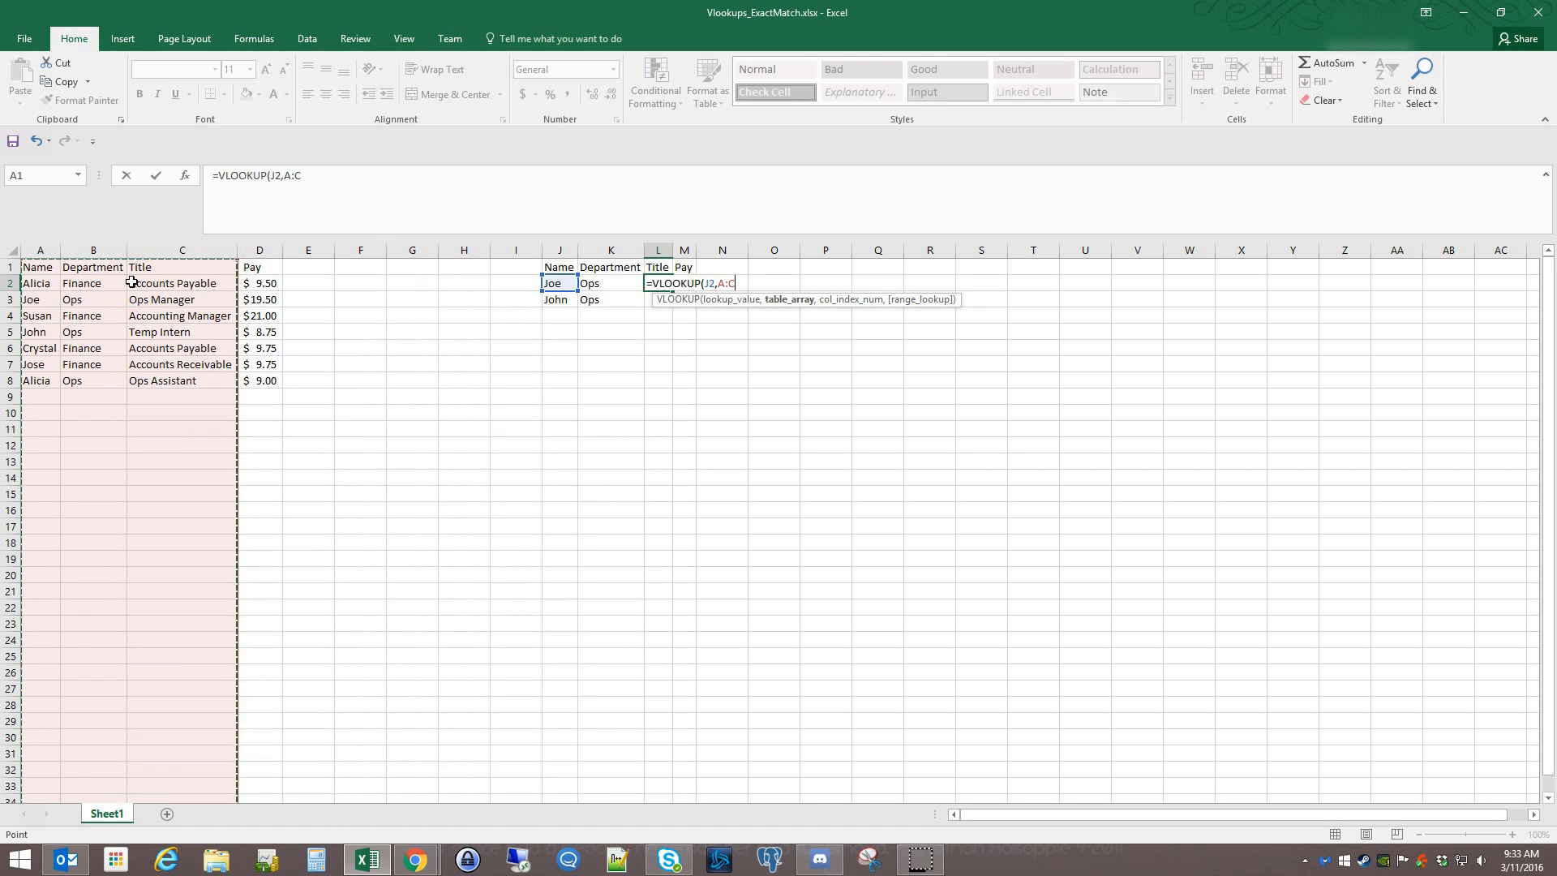
Complete the L2 formula as =VLOOKUP(J2,A:C,3,0) and fit column L's width to its contents.
text(,)
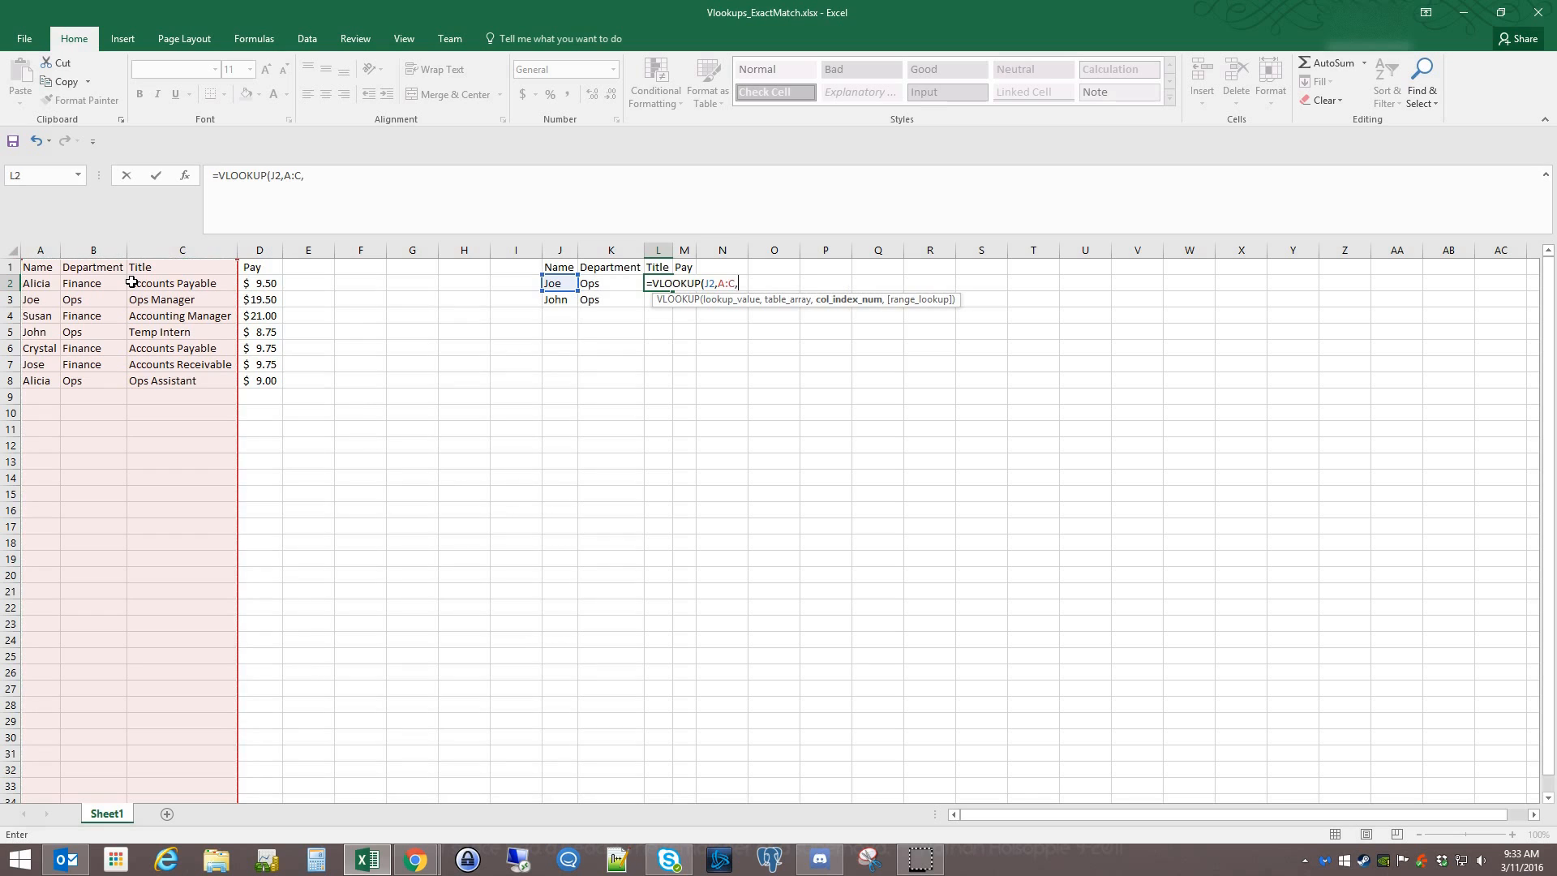
text(3,)
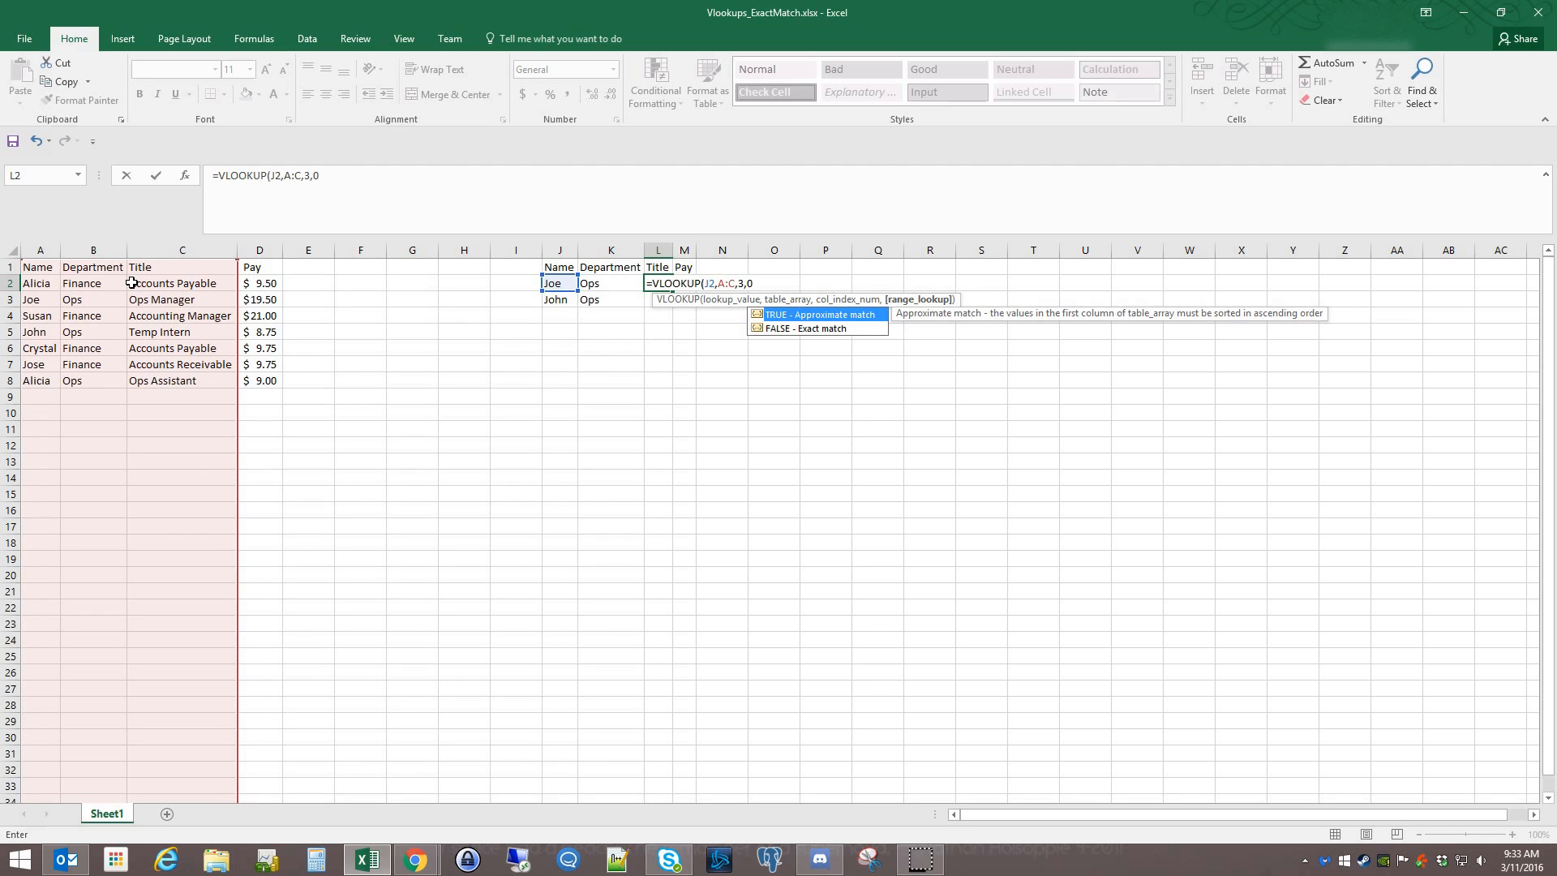
text(0))
key(Return)
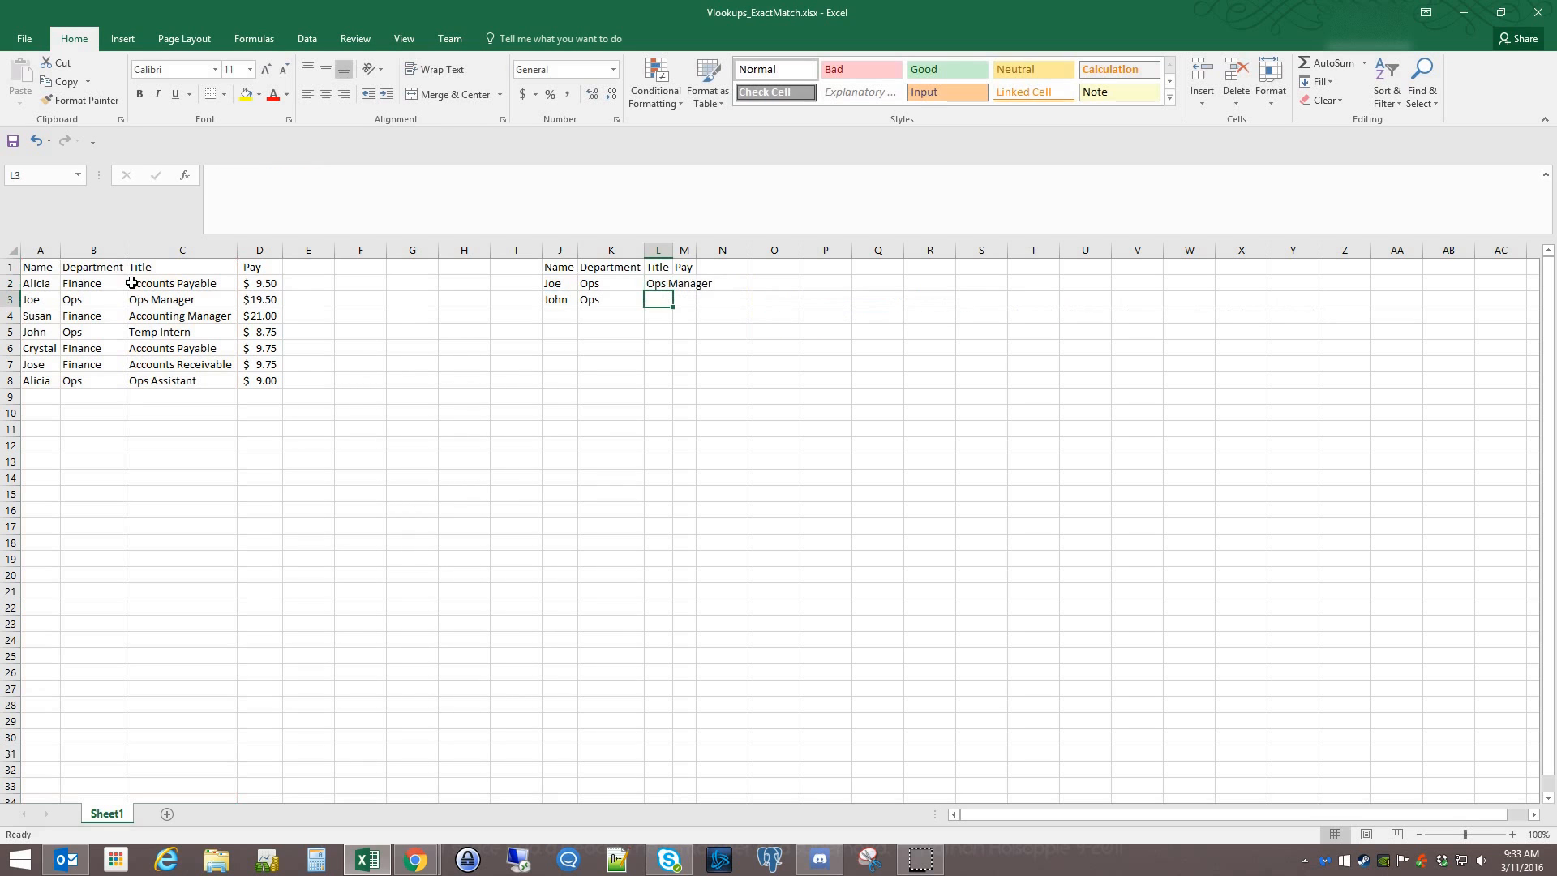
double_click(673, 250)
Enter =VLOOKUP(J2,A:D,4,0) in M2 to return the employee's pay by exact match.
click(726, 282)
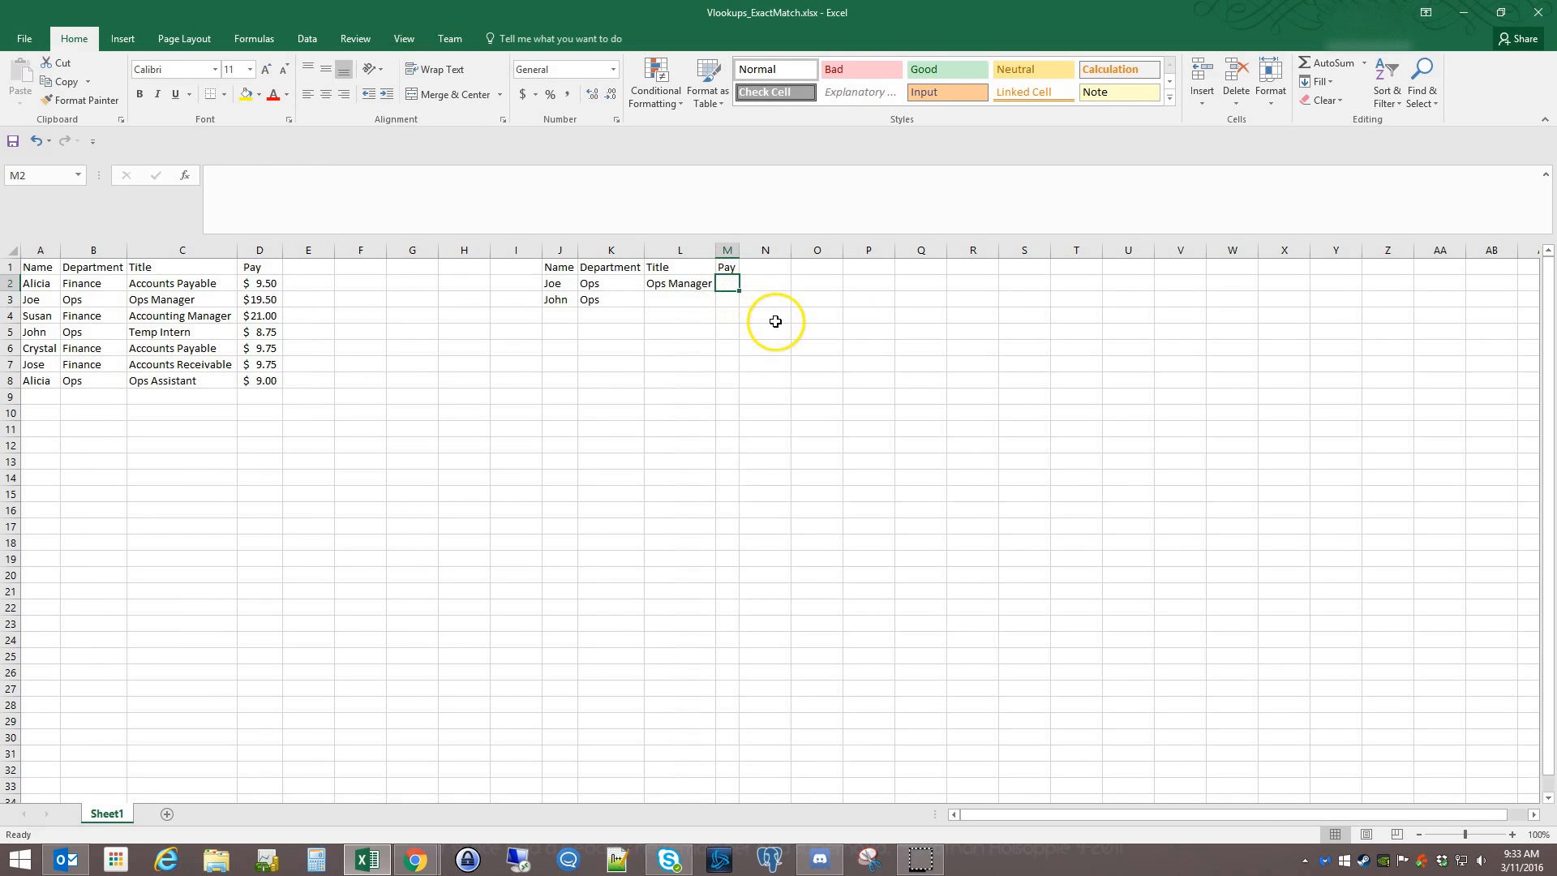
text(=)
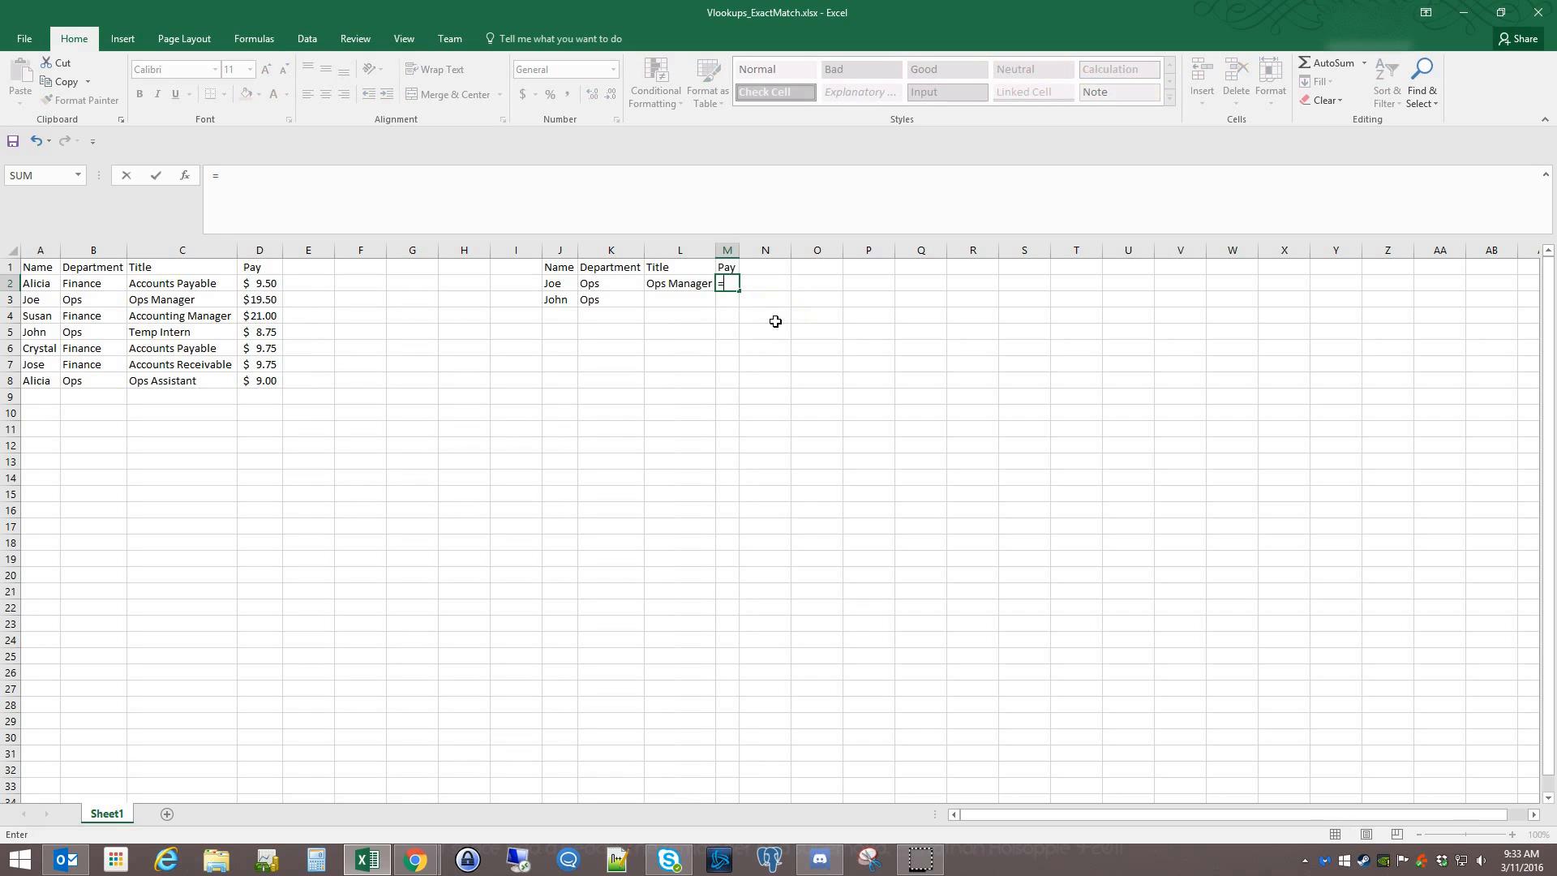
text(vlo)
key(Tab)
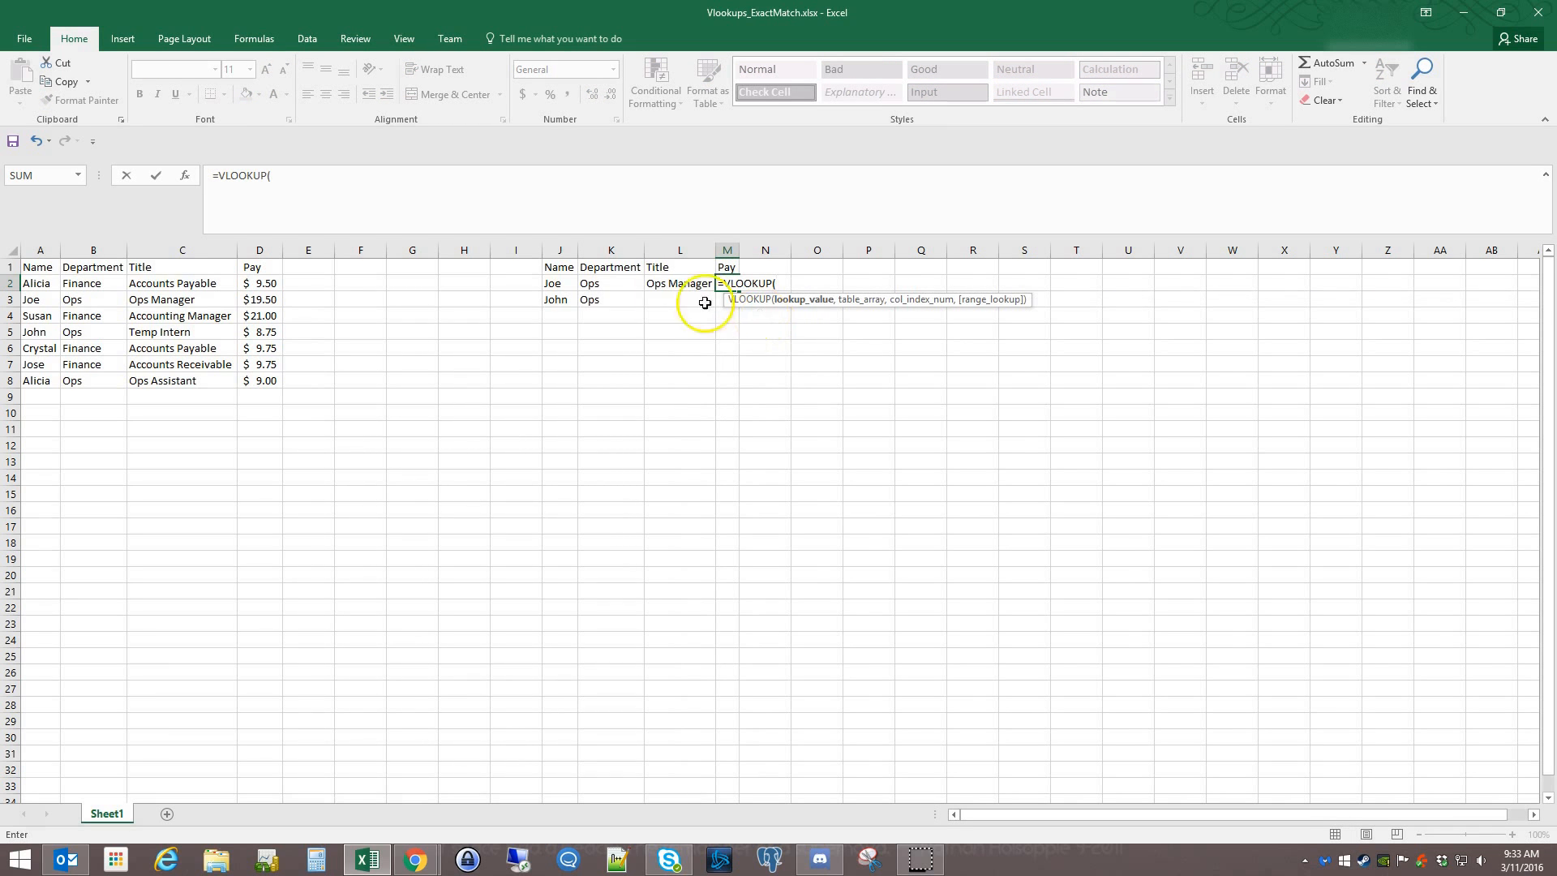
click(555, 283)
text(,)
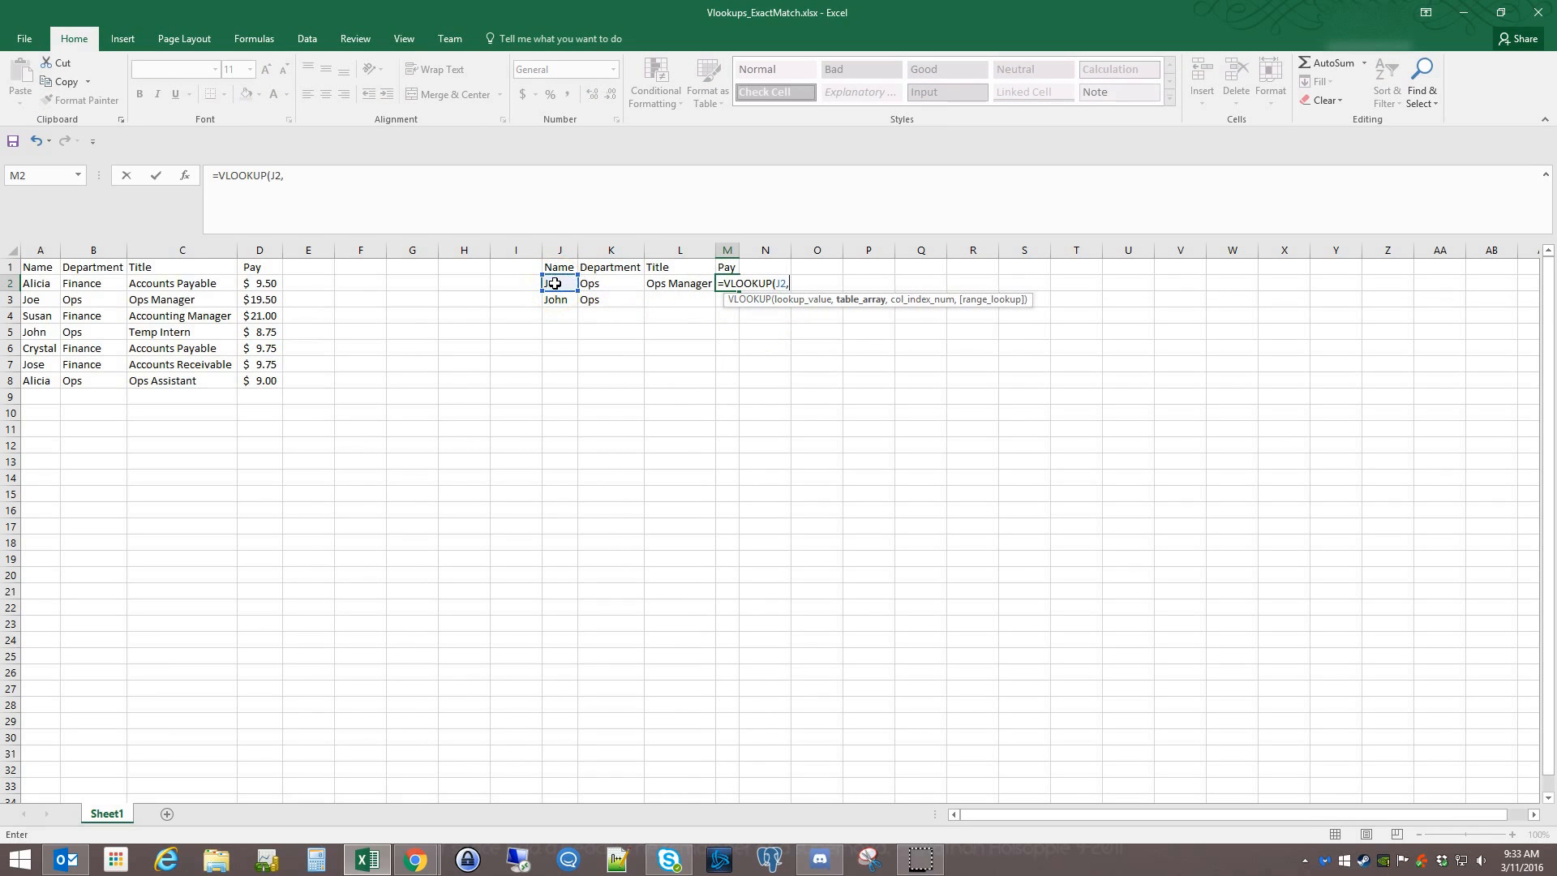
drag(37, 250, 252, 252)
text(,4,0)
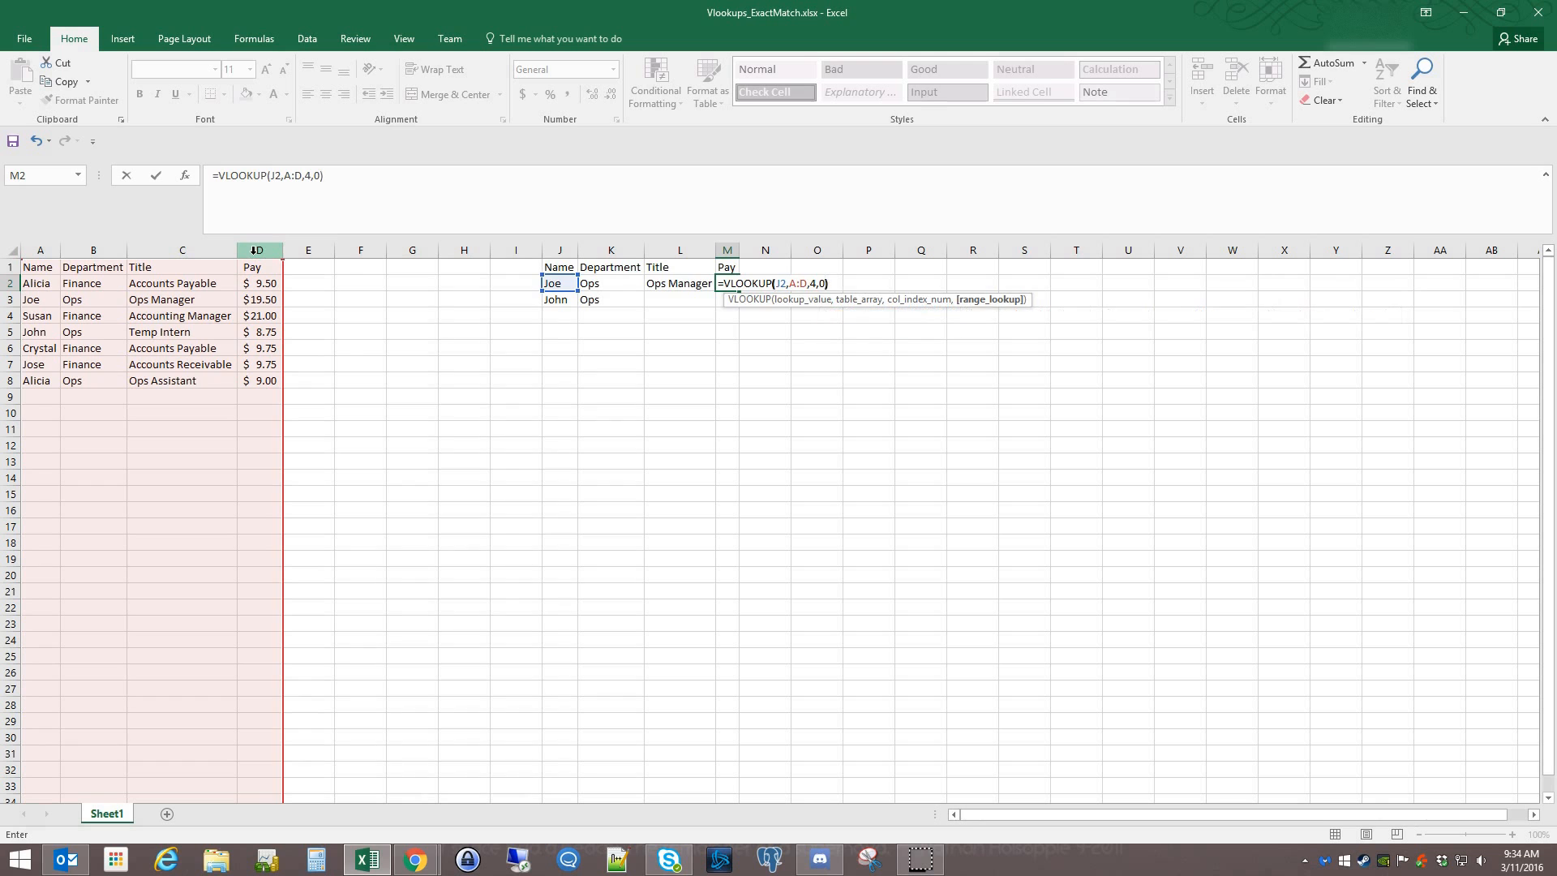
key(Return)
Widen column M and apply the dollar Accounting number format to the whole column.
drag(739, 251, 763, 252)
click(742, 251)
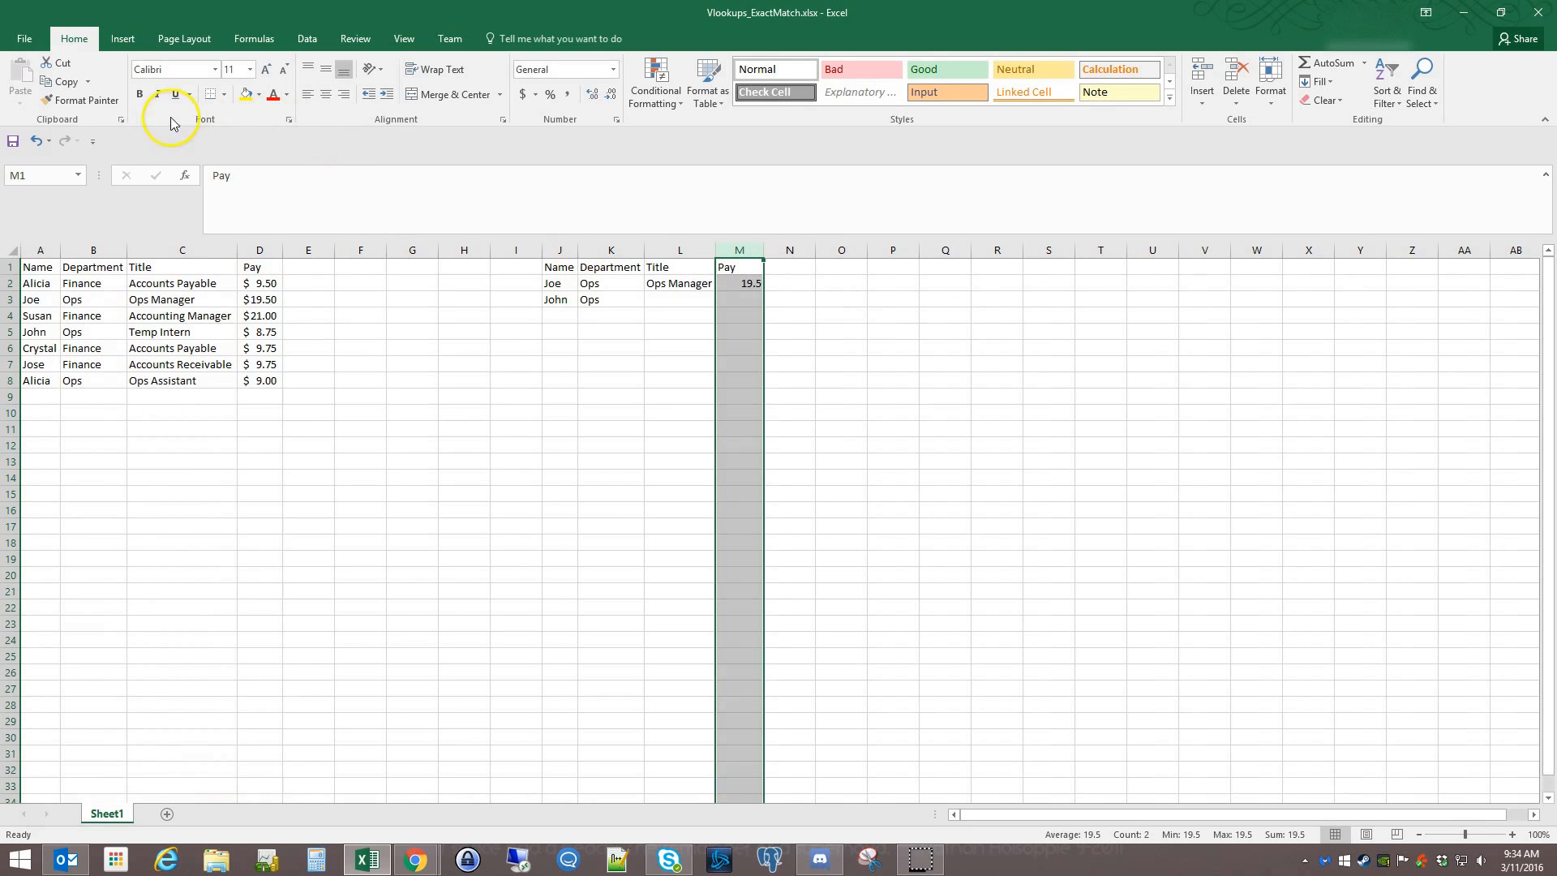
click(523, 99)
Try the Currency number format on the pay result in M2.
click(741, 283)
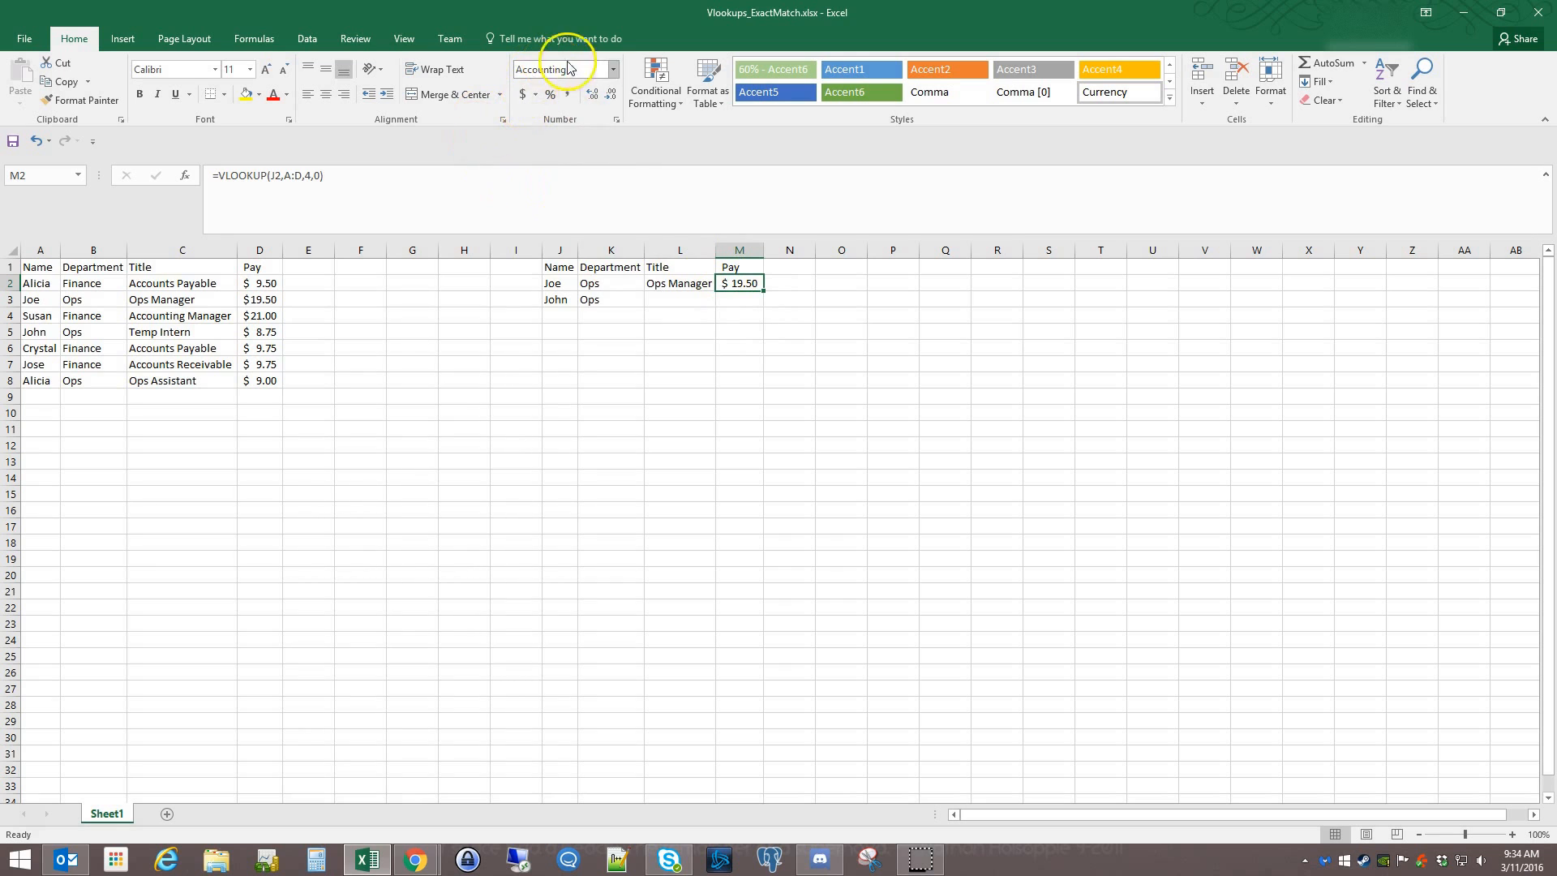
click(614, 70)
click(583, 179)
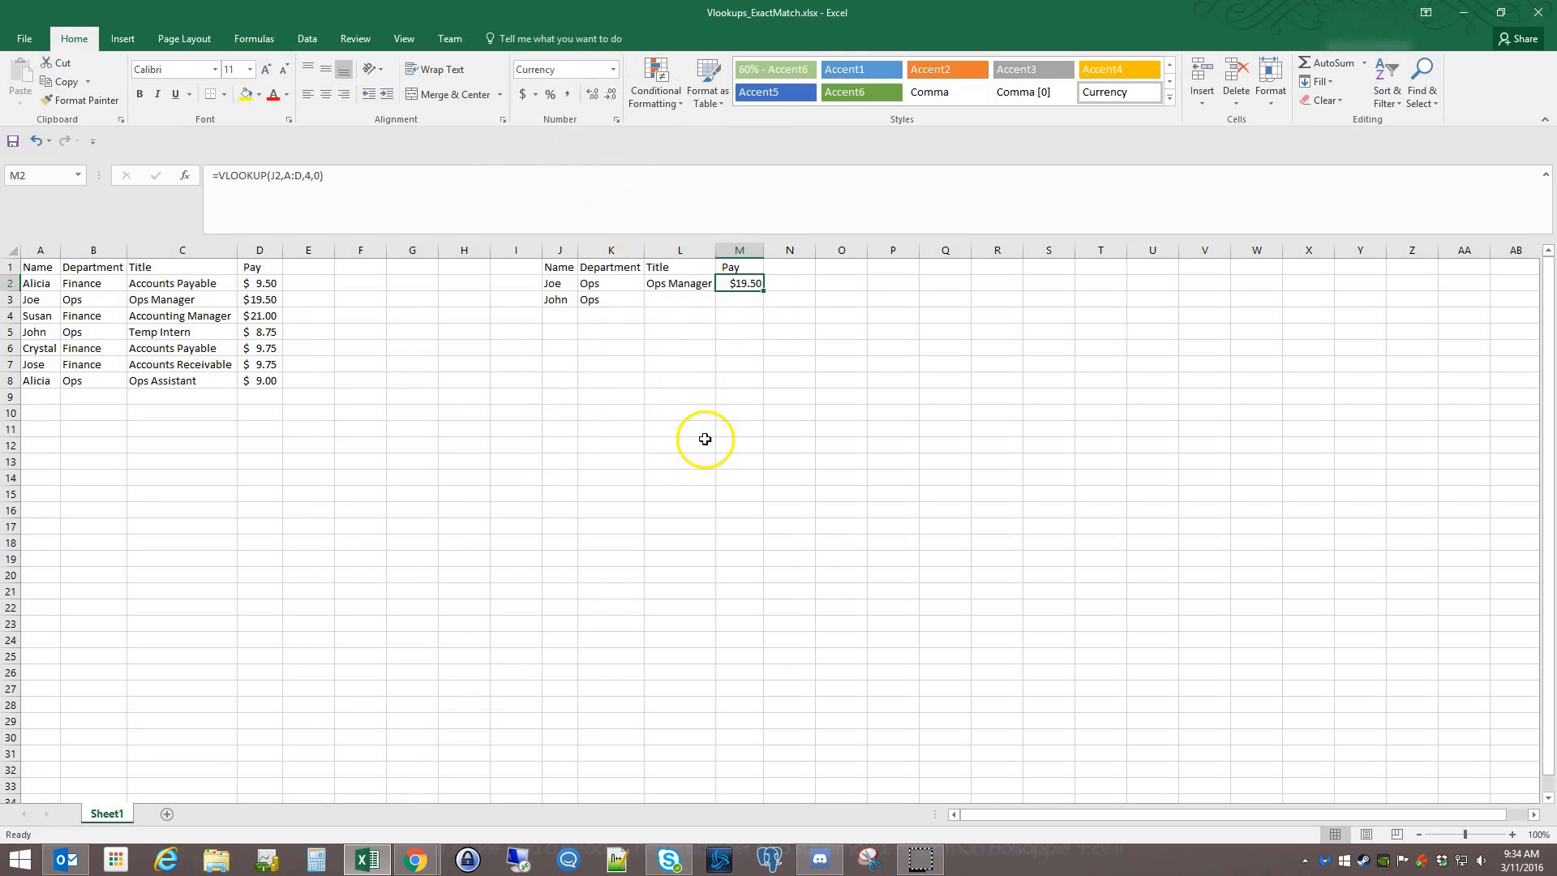
Reapply the Accounting number format to M2 and the whole Pay column M.
click(523, 94)
click(739, 249)
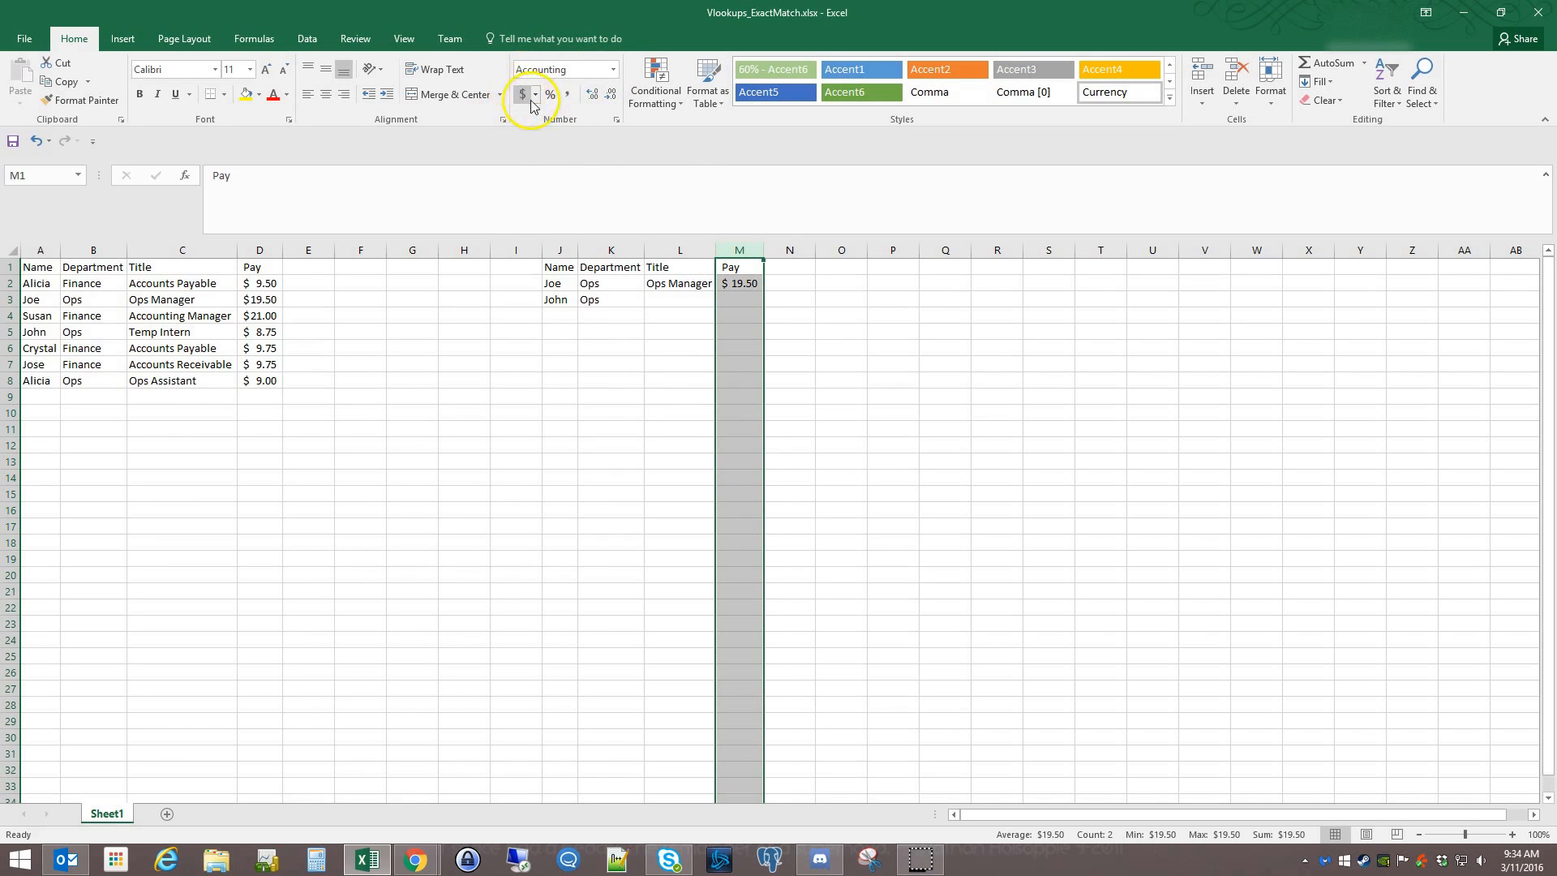
click(536, 95)
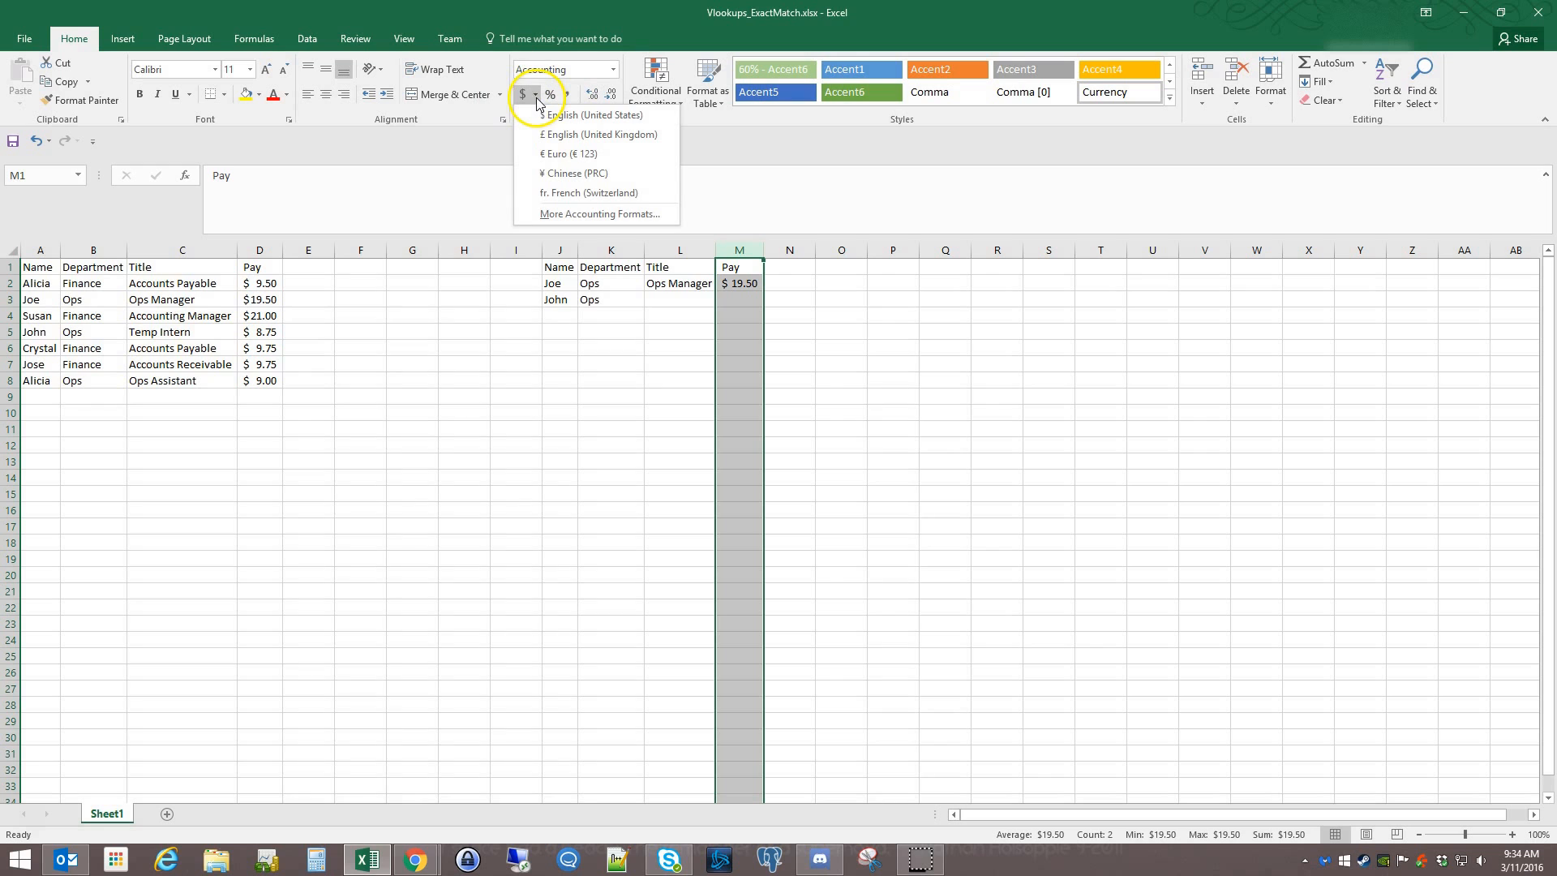
click(538, 96)
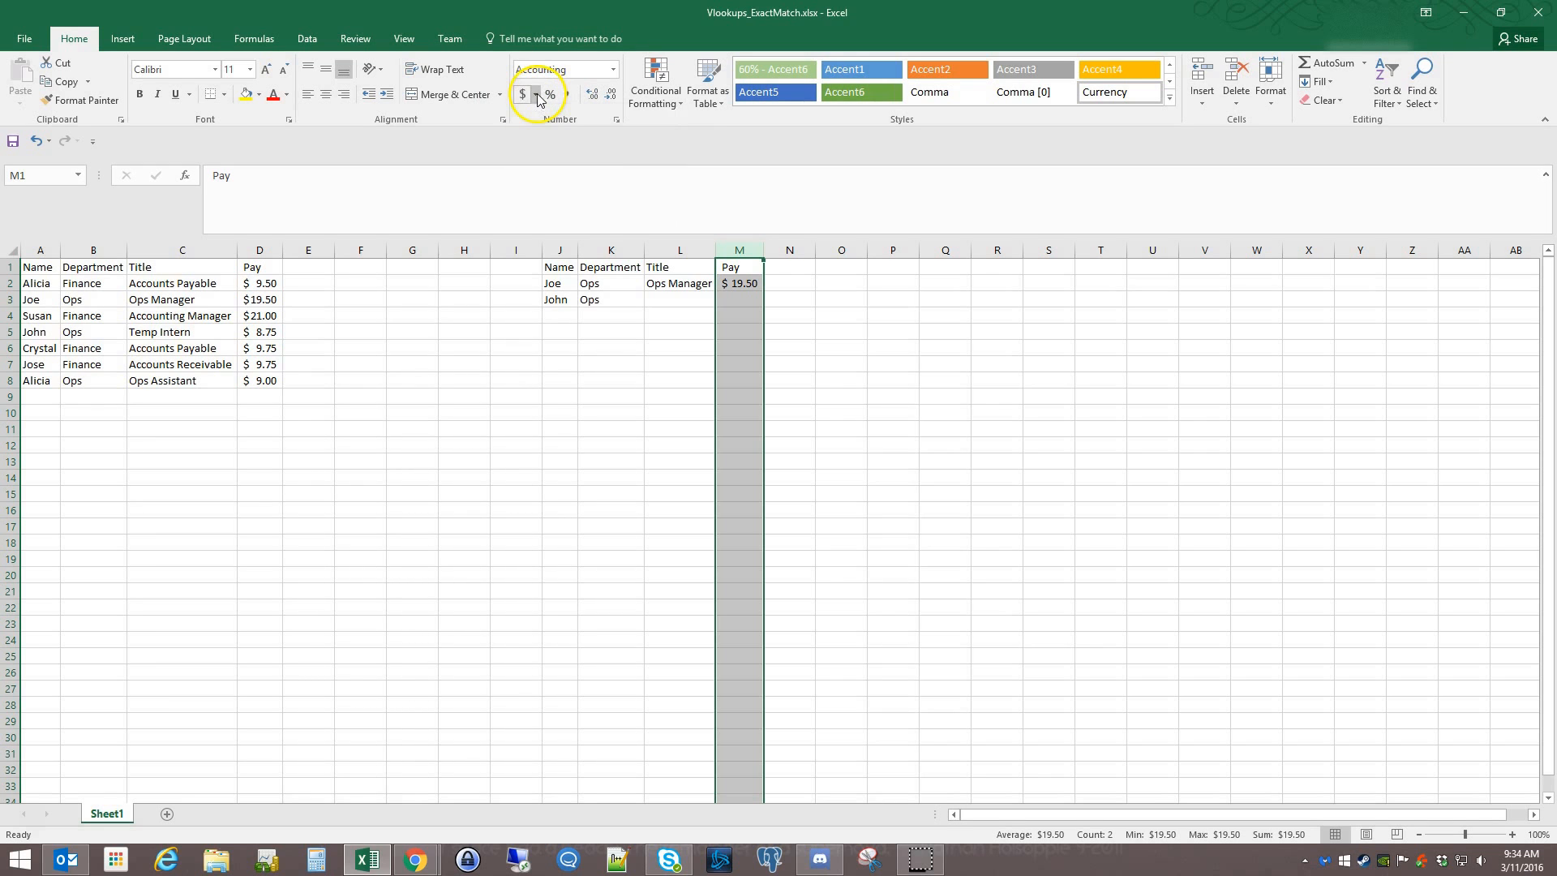
click(613, 69)
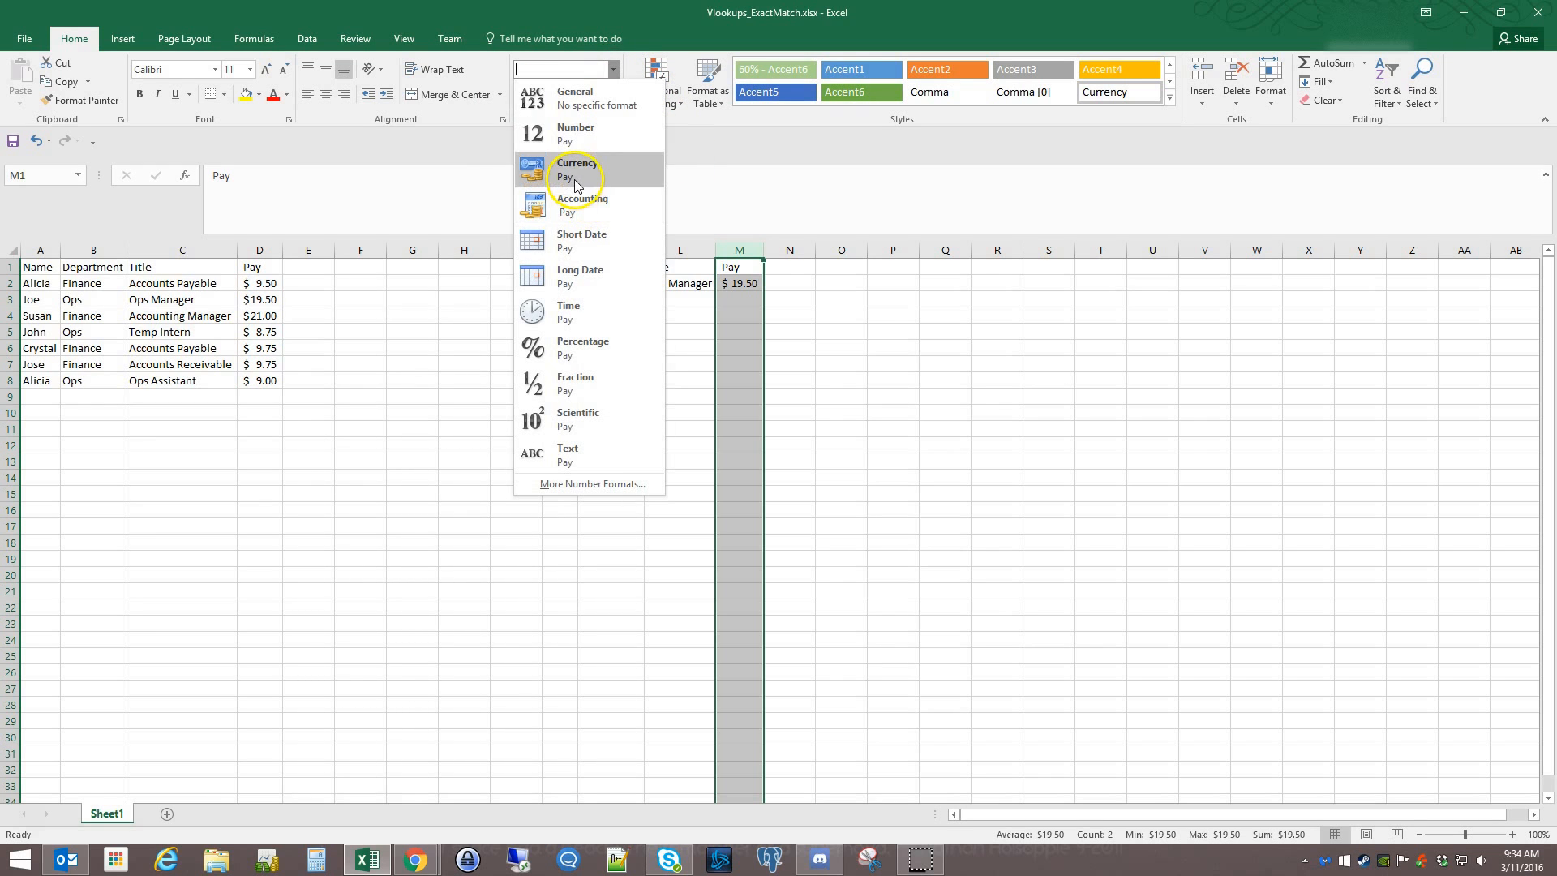
click(577, 205)
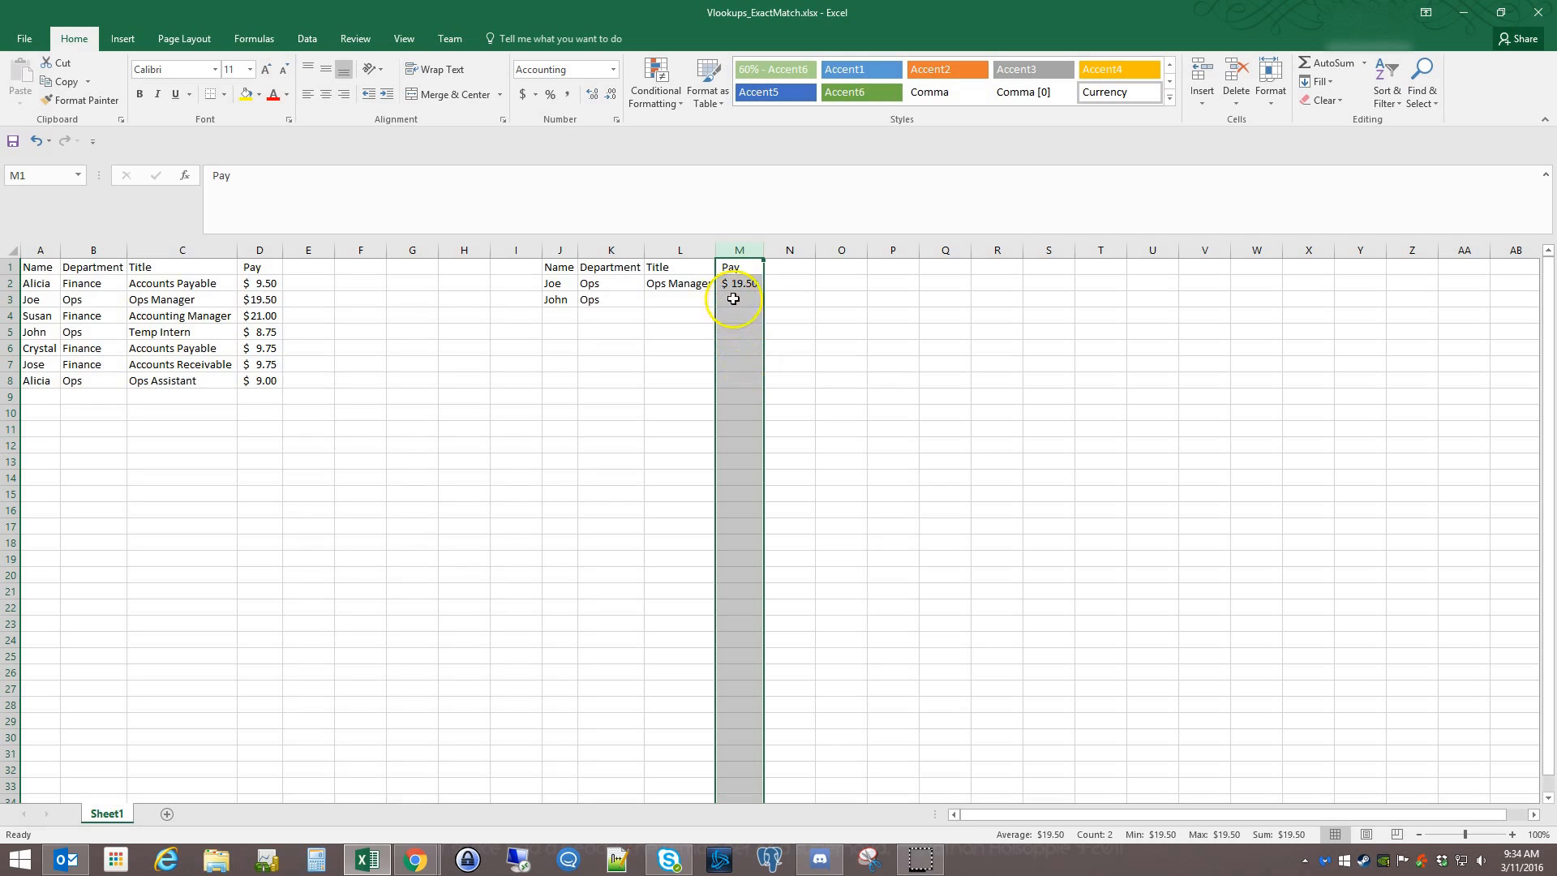
Fill the title and pay lookups in L2:M2 down to row 3.
click(677, 297)
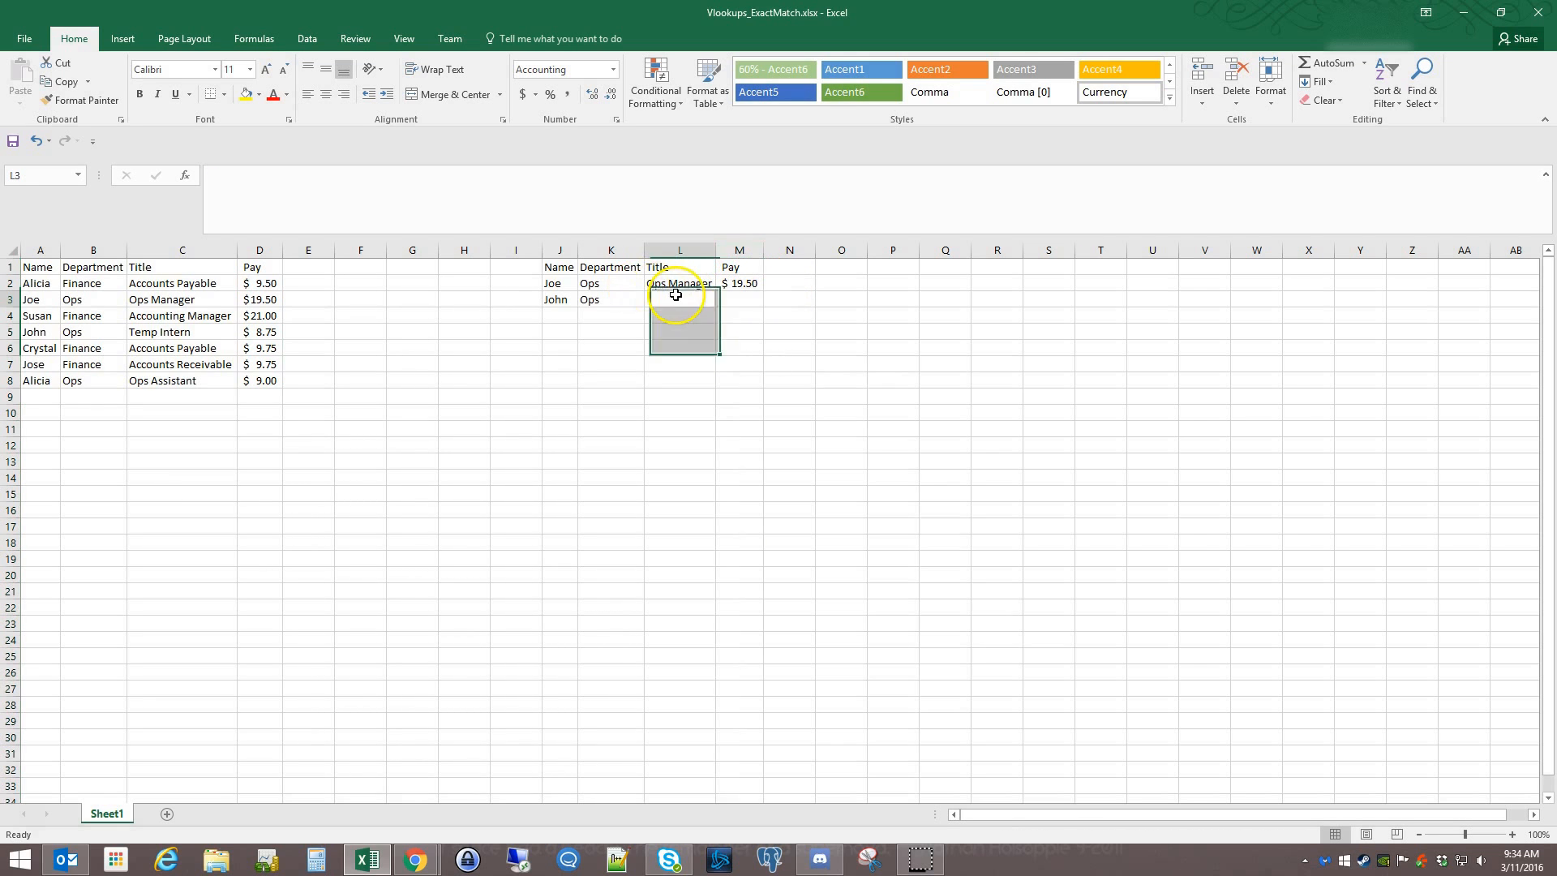
drag(677, 283, 735, 283)
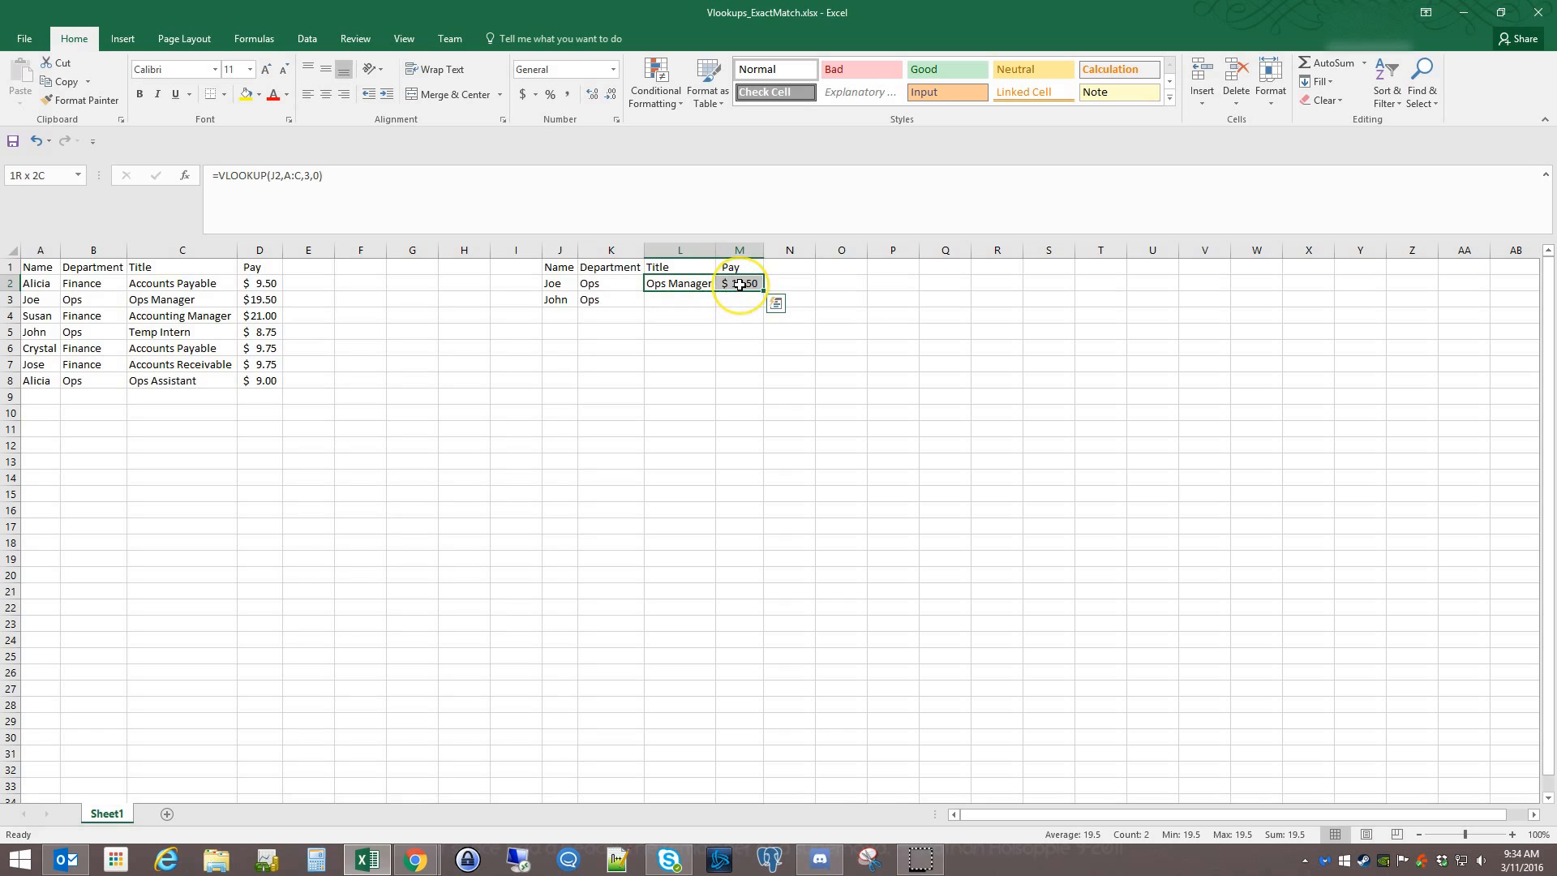
drag(767, 291, 754, 308)
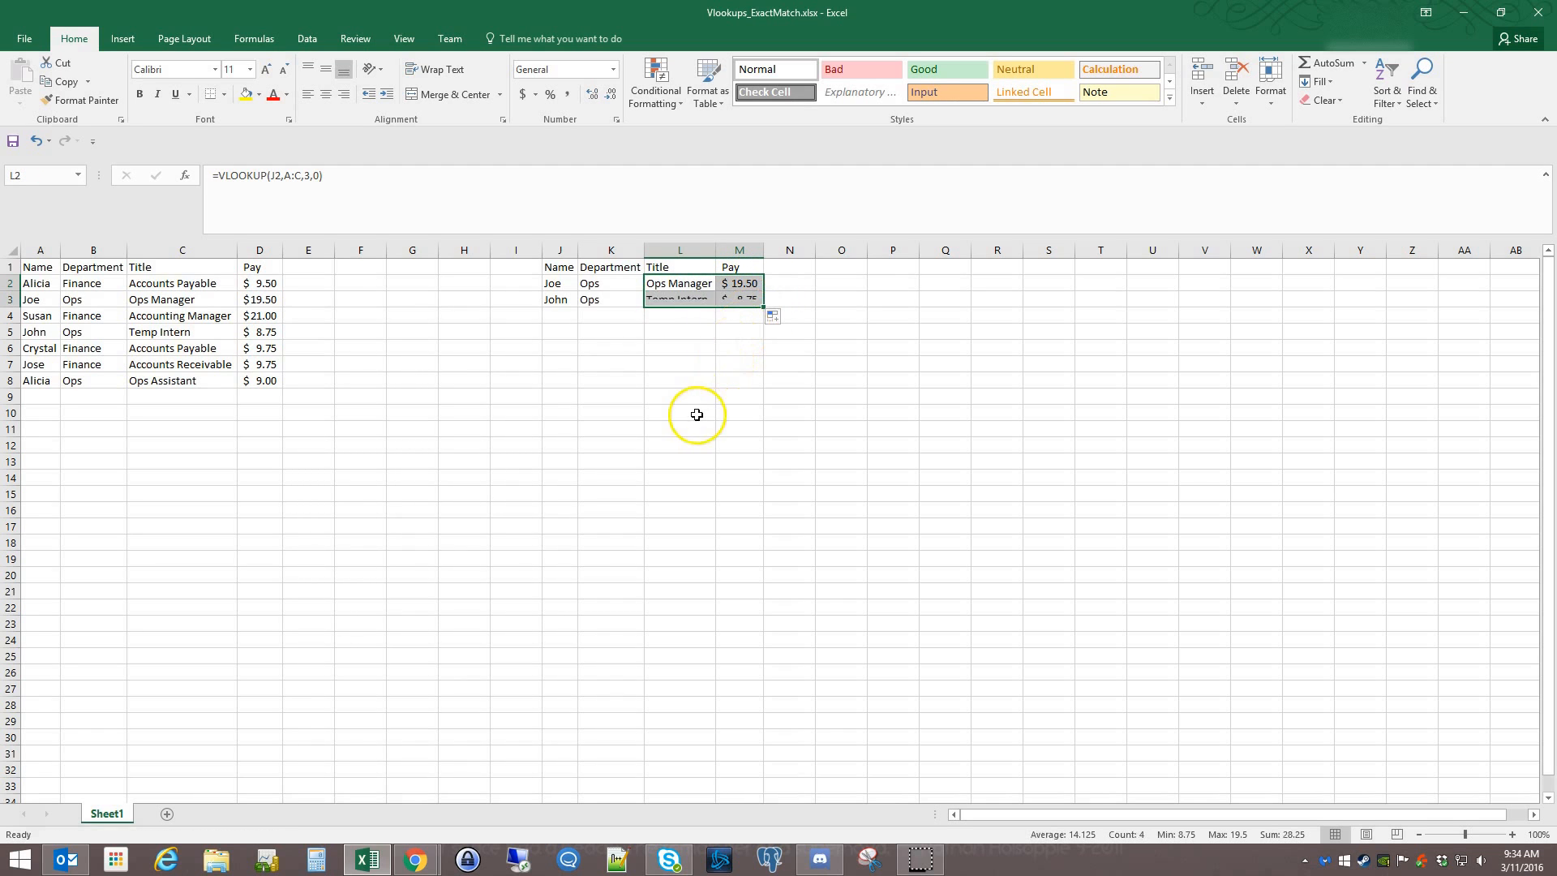
Examine how the lookup cell reference differs between the title formulas in L2 and L3, and check the pay formula in M3.
click(677, 302)
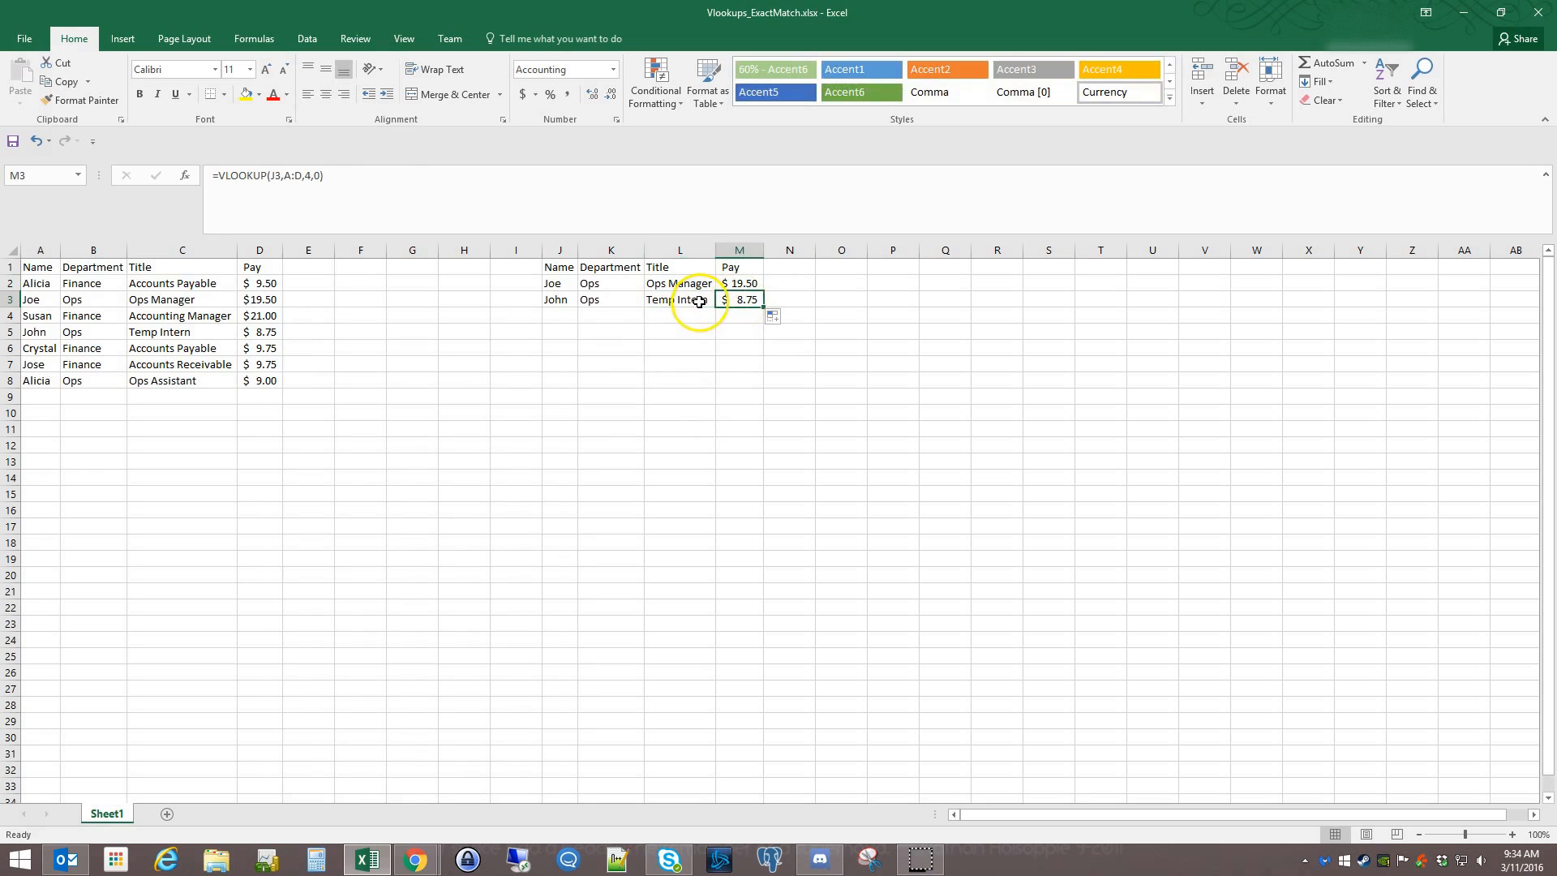
click(334, 175)
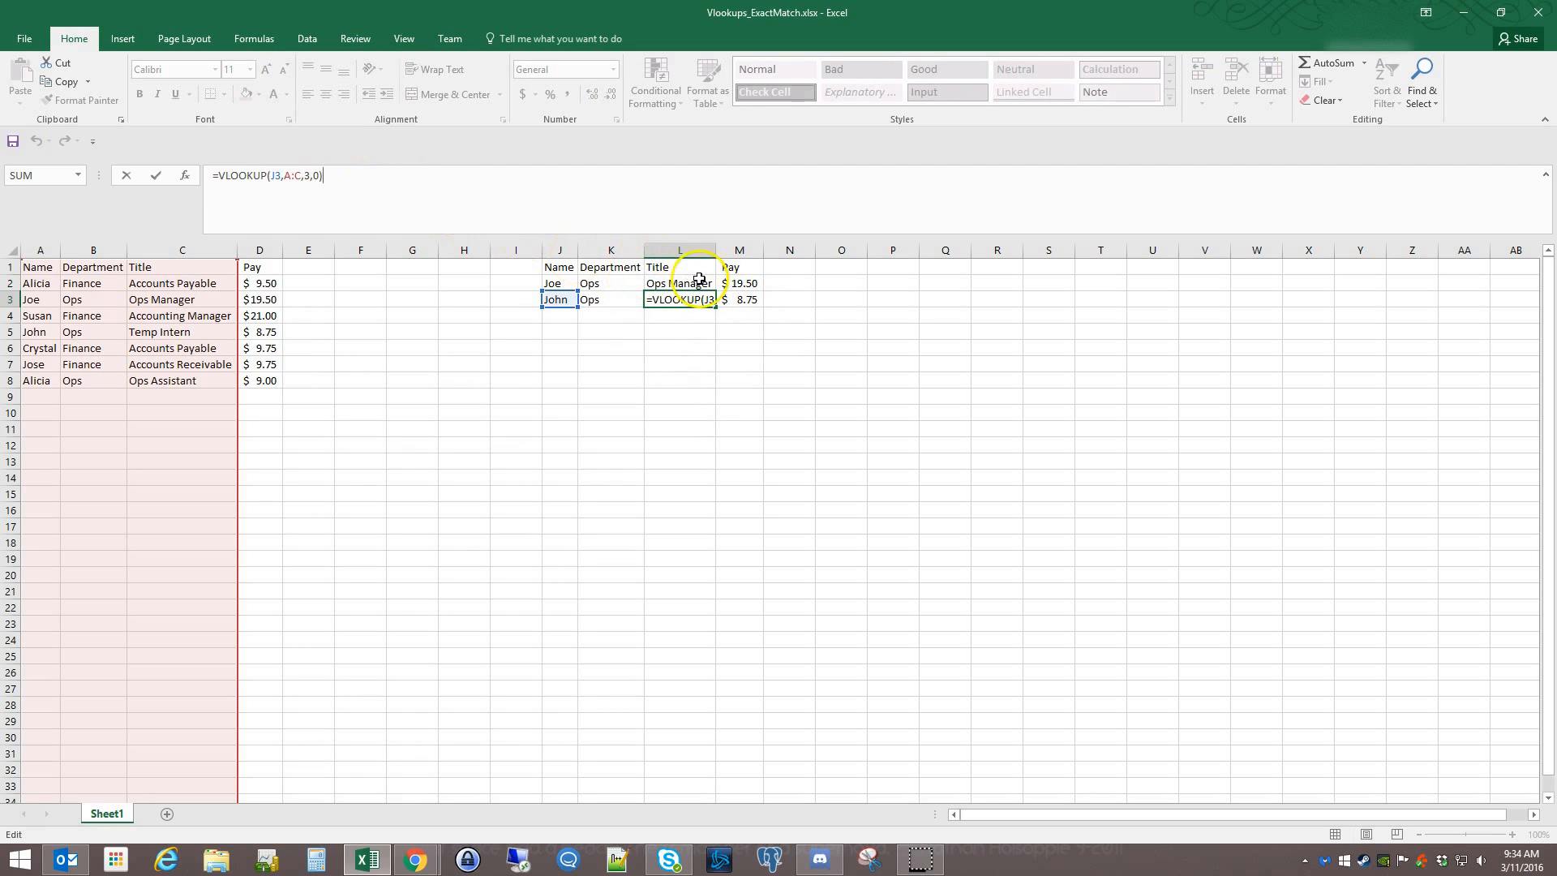
click(126, 177)
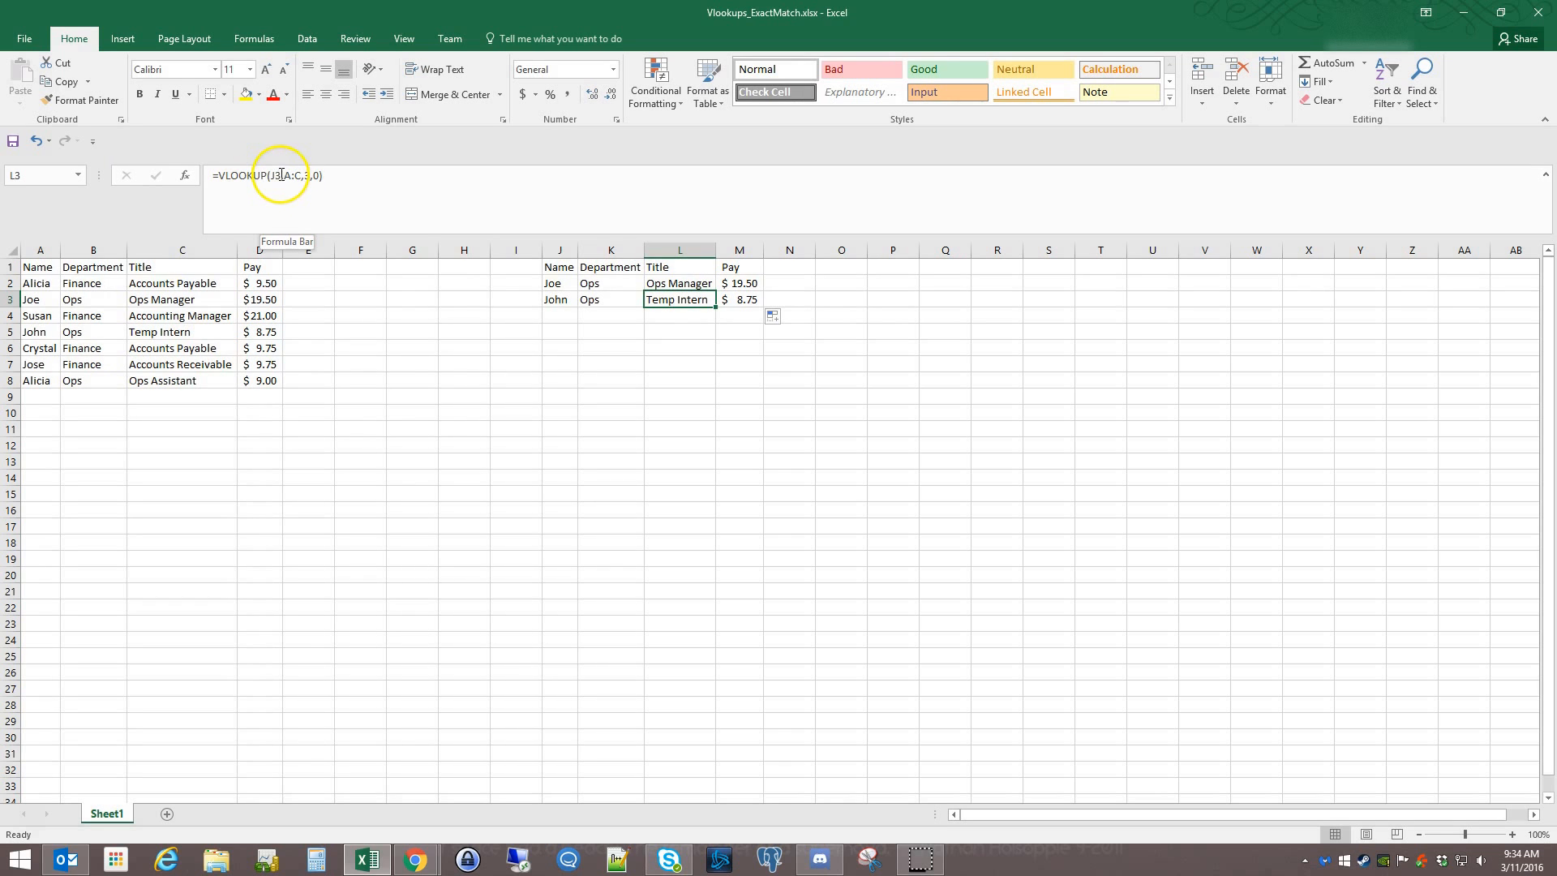
click(665, 286)
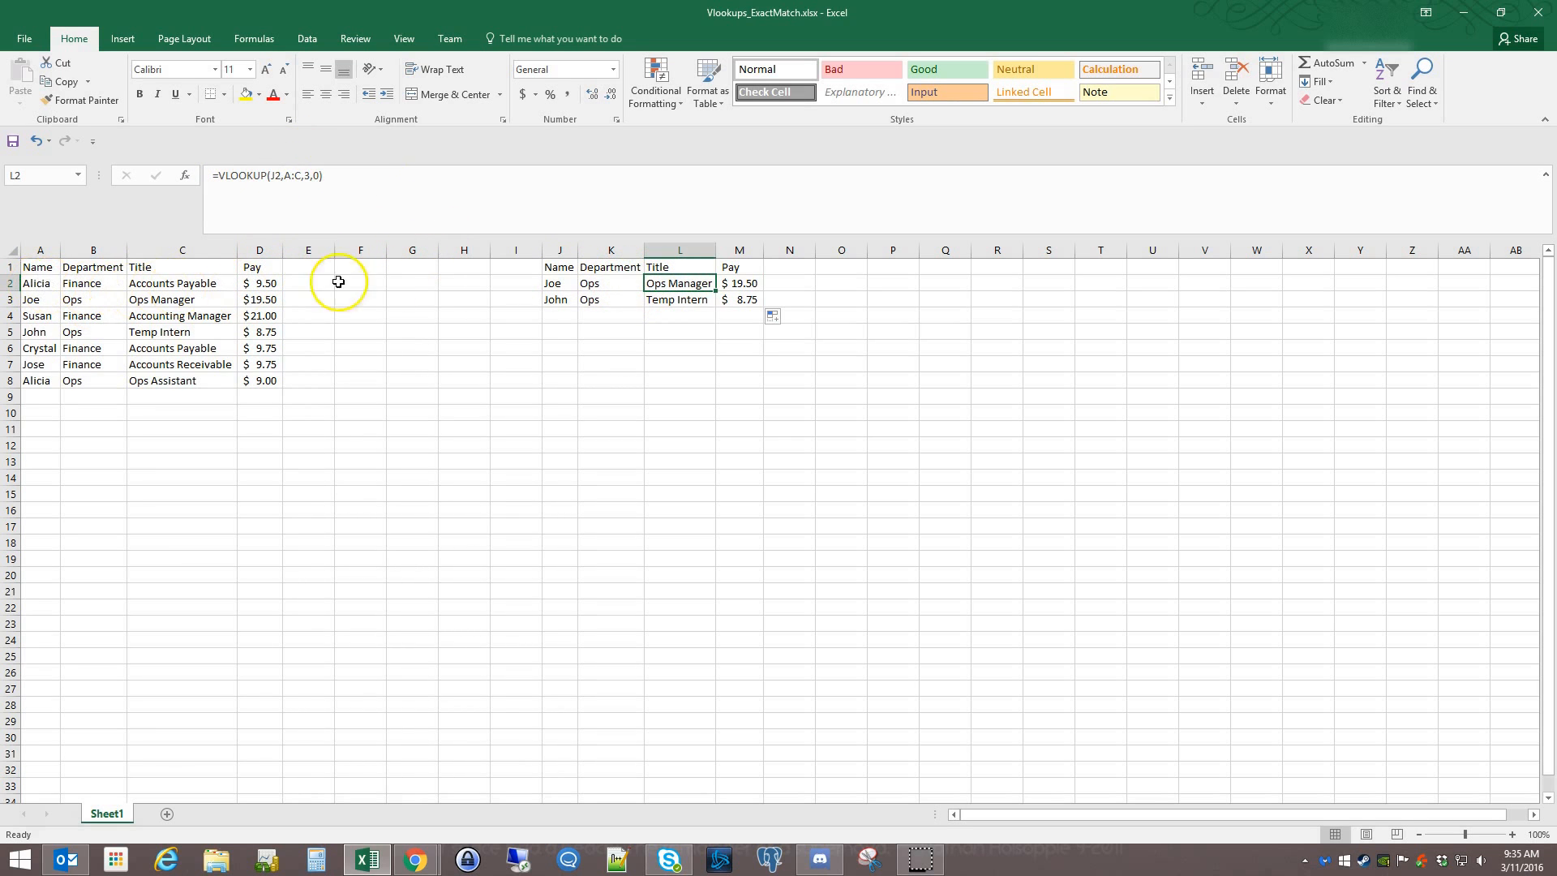
click(689, 300)
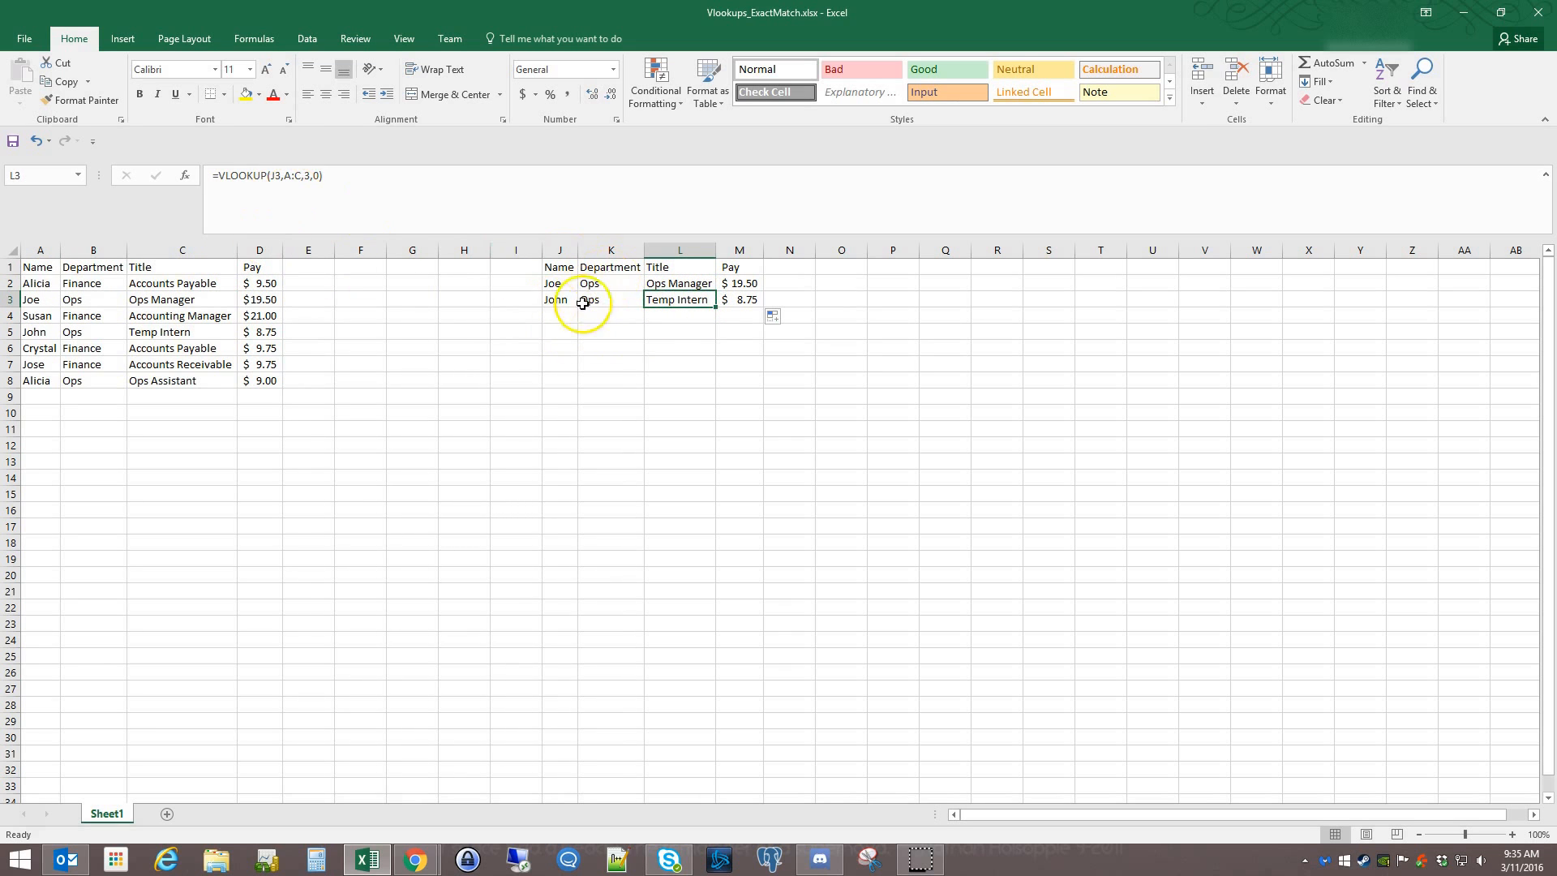
click(556, 300)
click(686, 300)
click(754, 301)
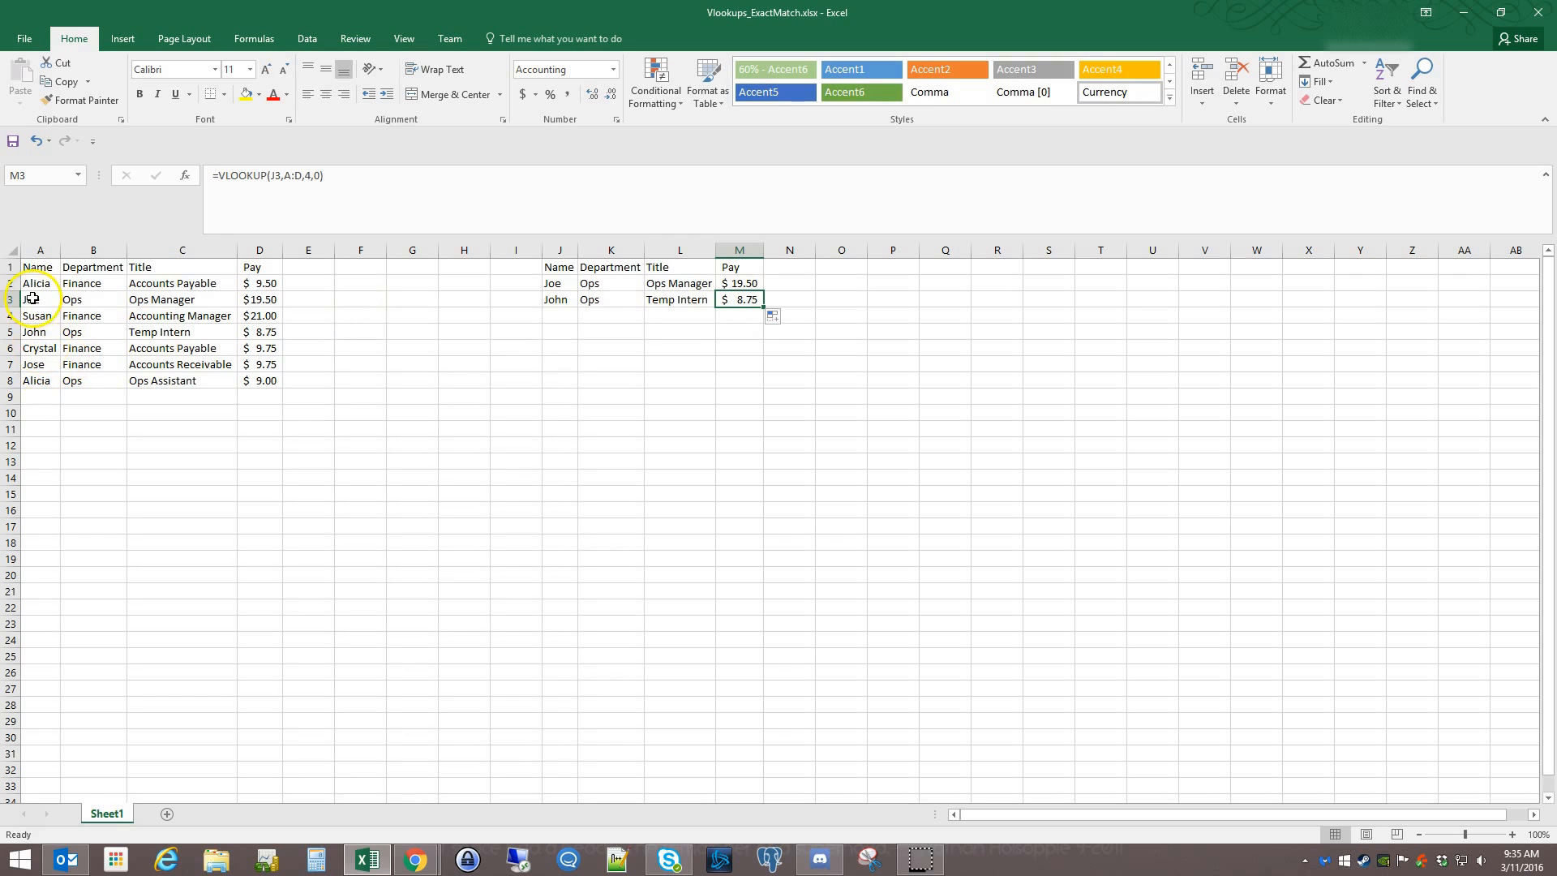
Replace the name in J3 with the Accounting Manager's name from A4 and autofit the Title column L.
click(565, 301)
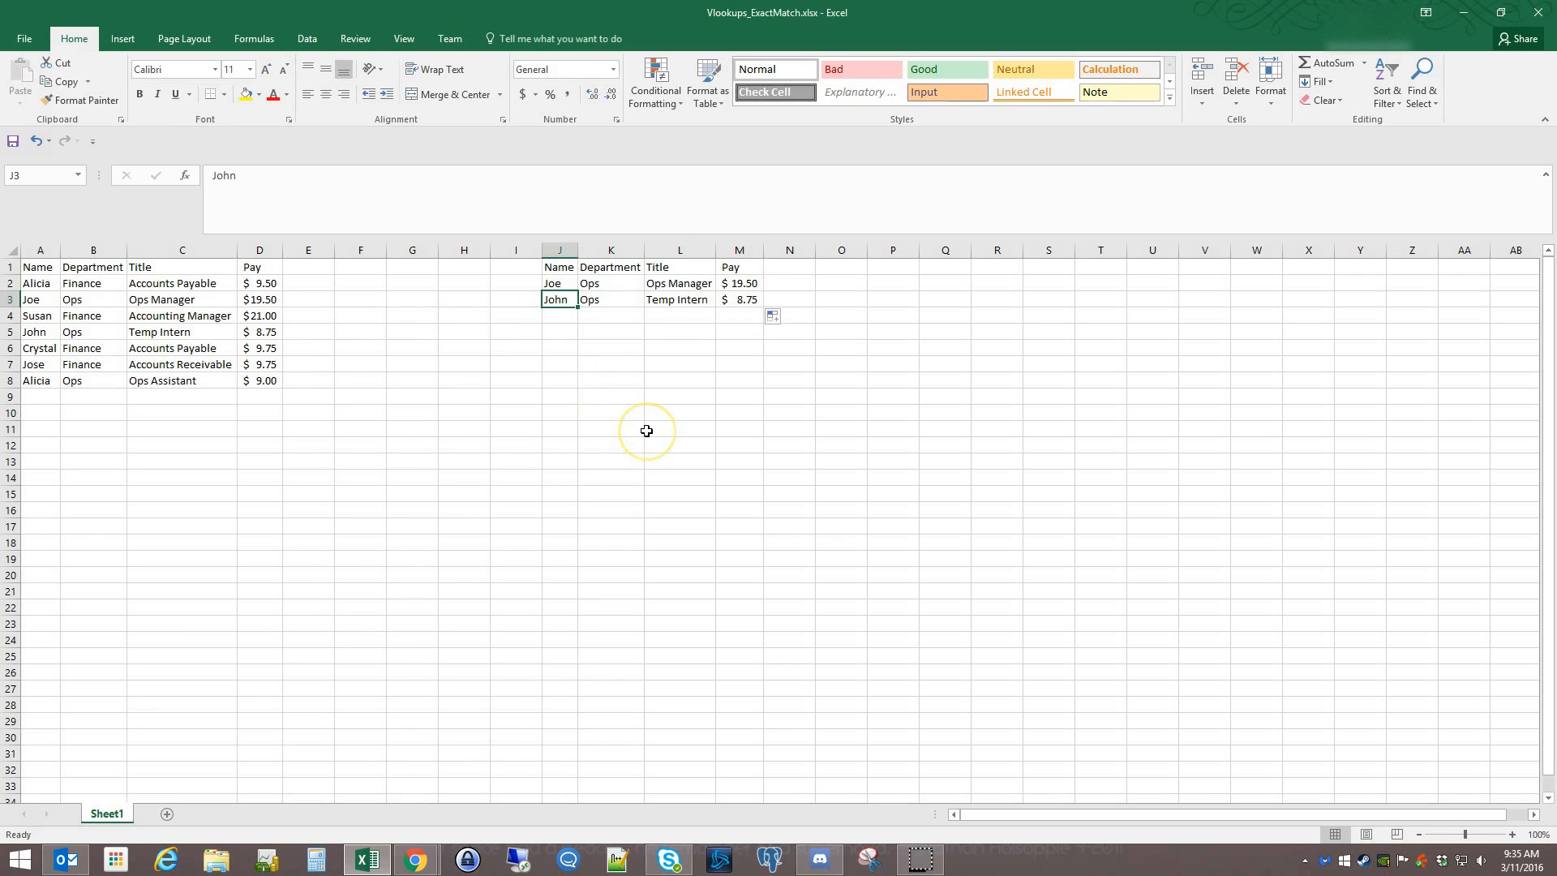
text(Susan)
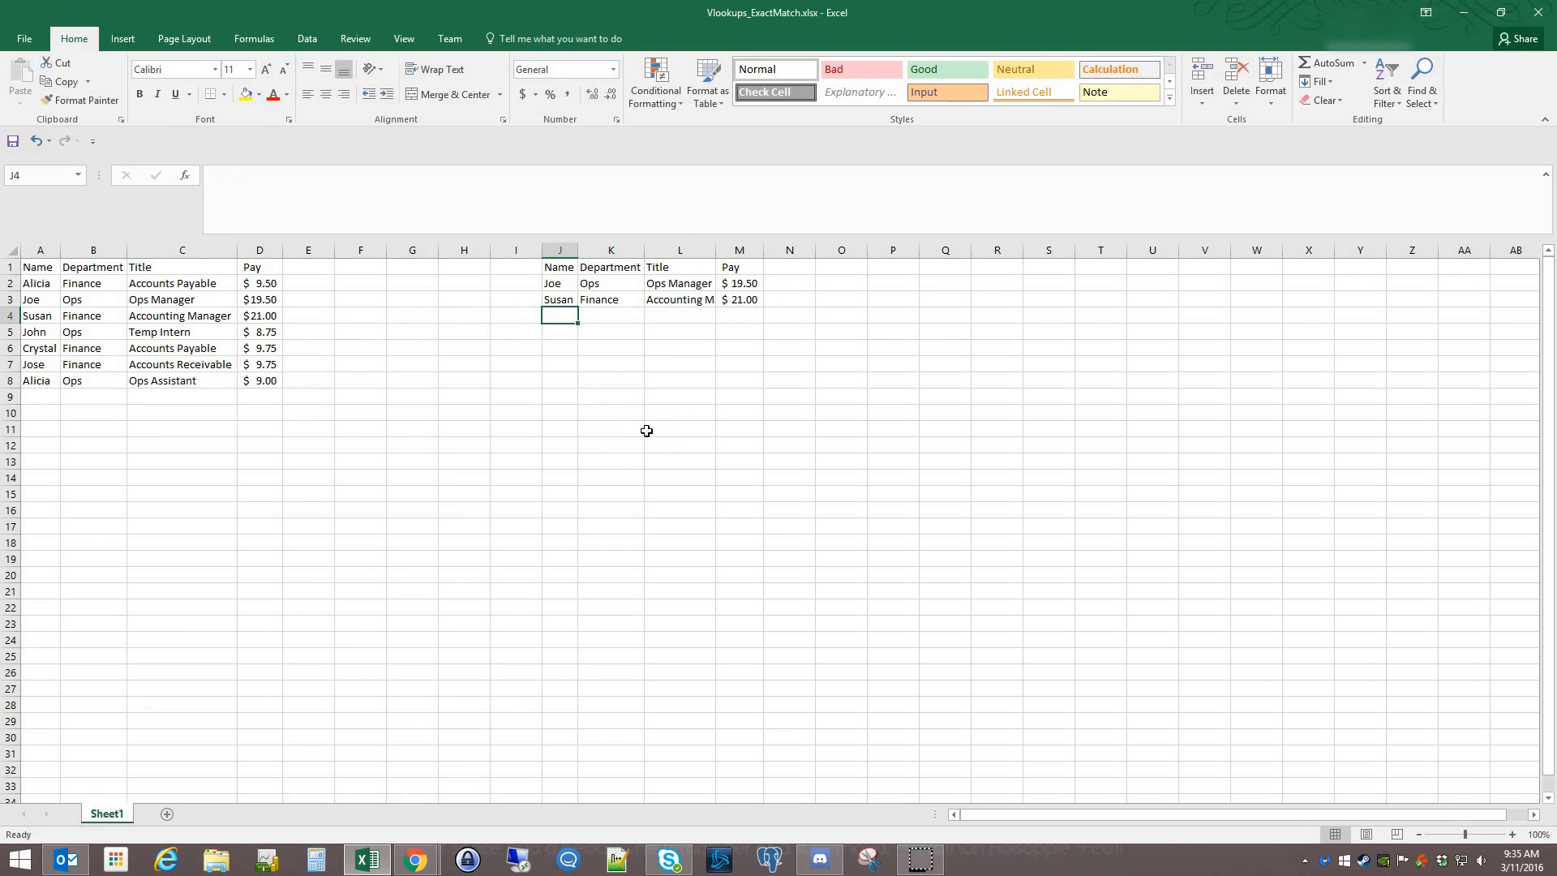
double_click(716, 250)
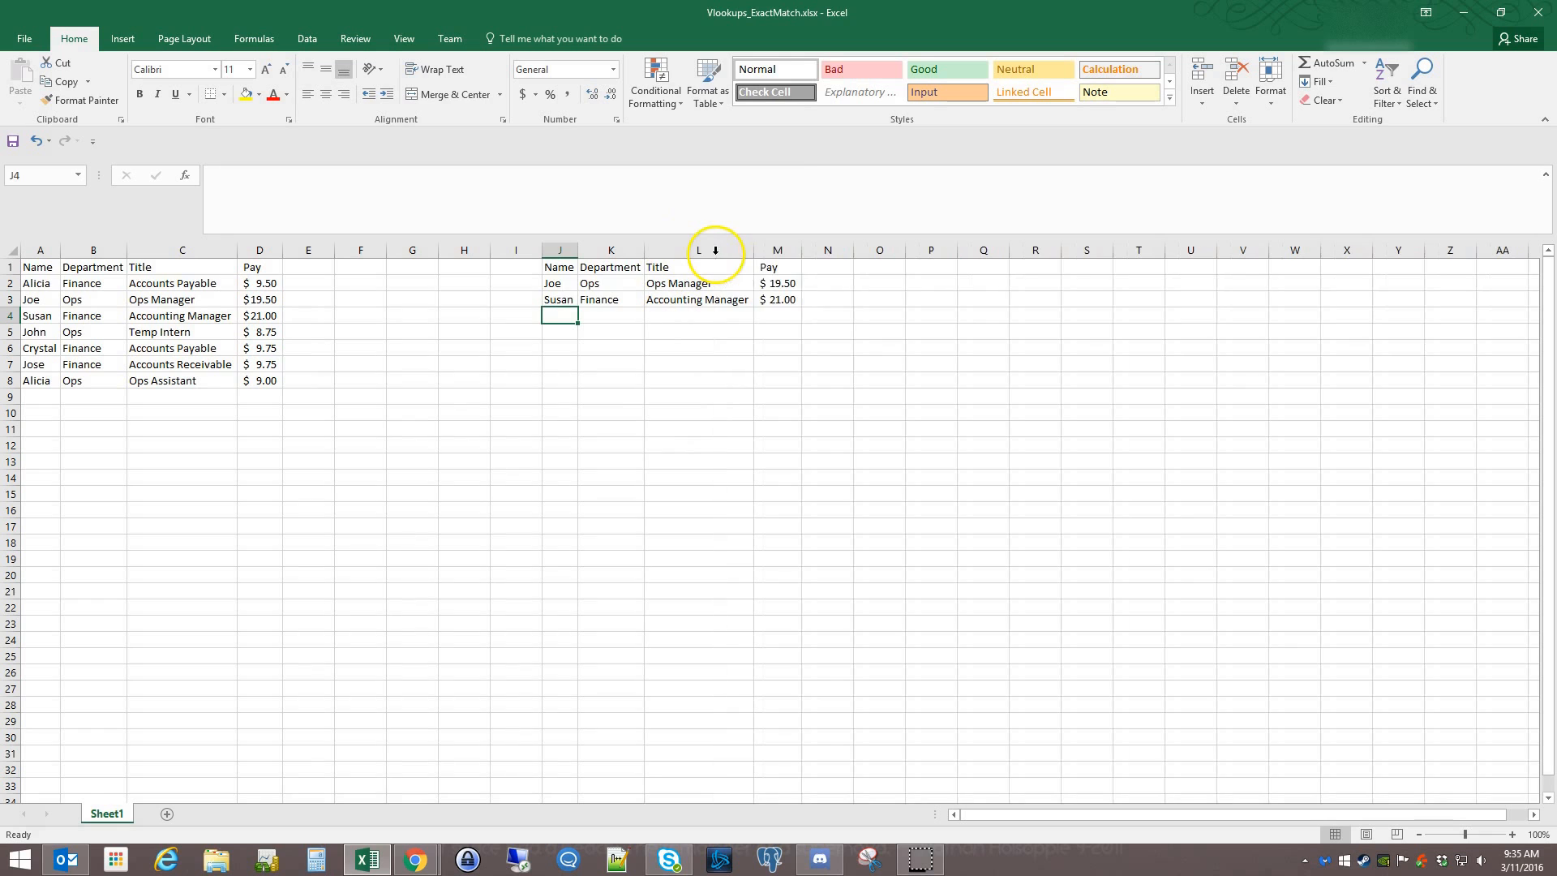
Retype the name in J3 entirely in lowercase to test case sensitivity, and restore its capital initial.
click(565, 300)
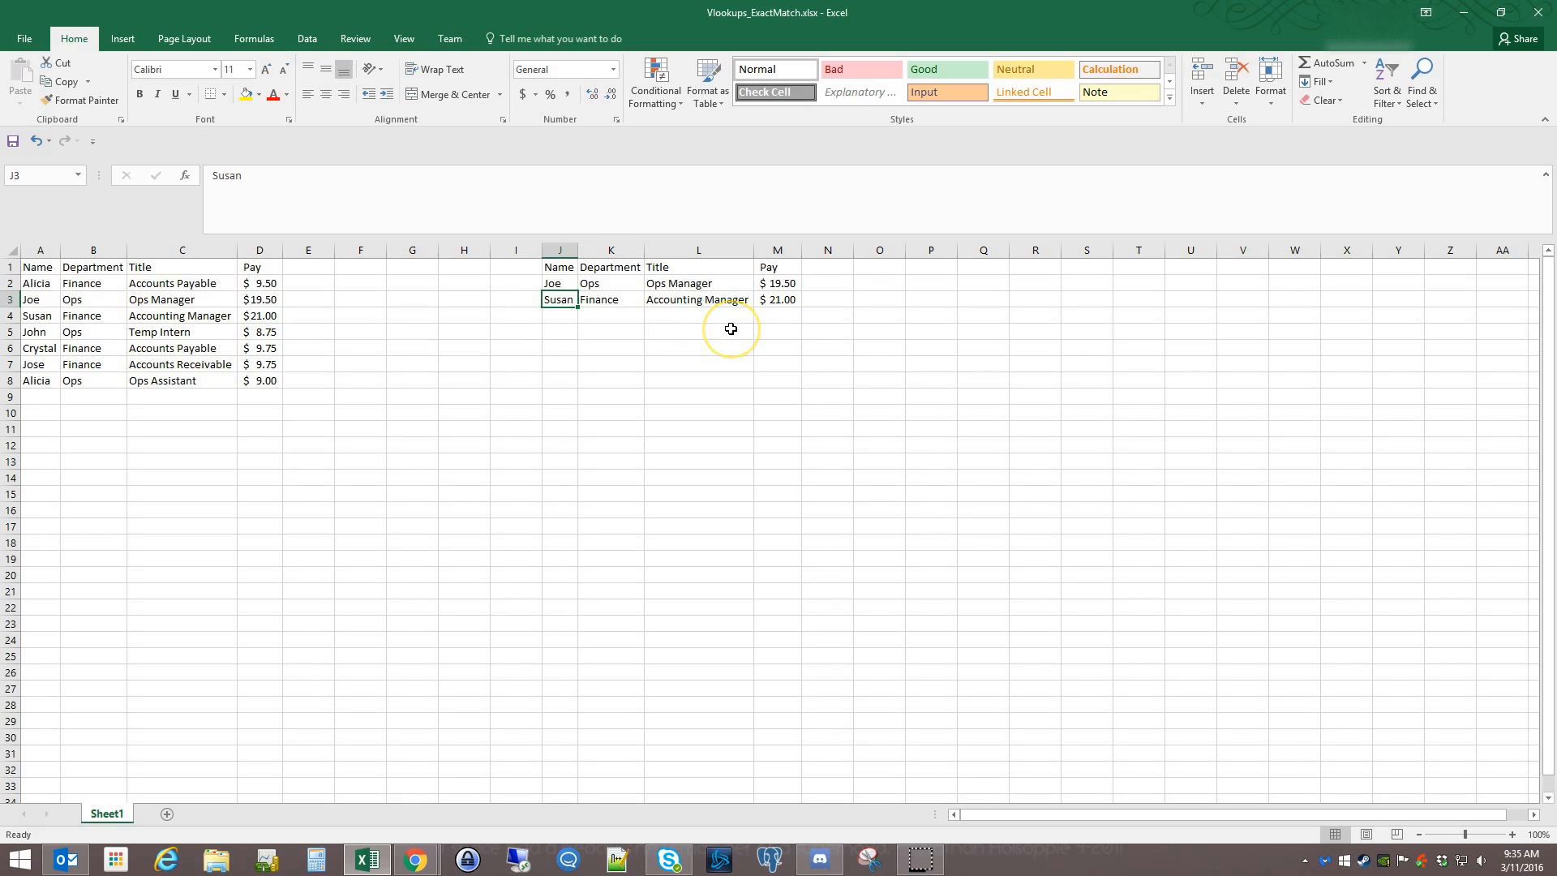
text(sus)
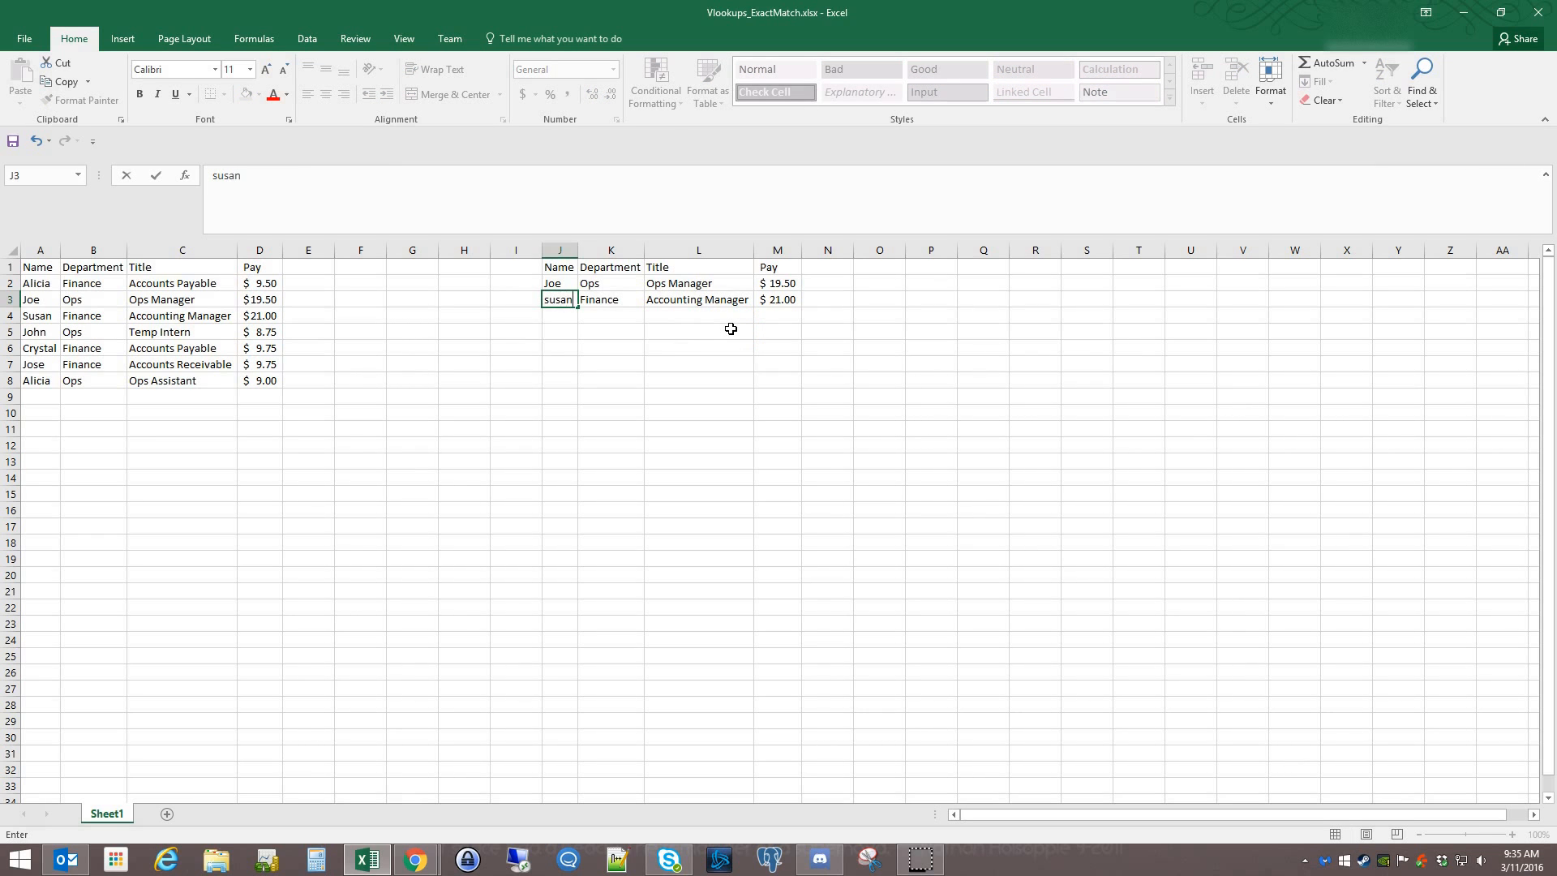
text(an)
key(Return)
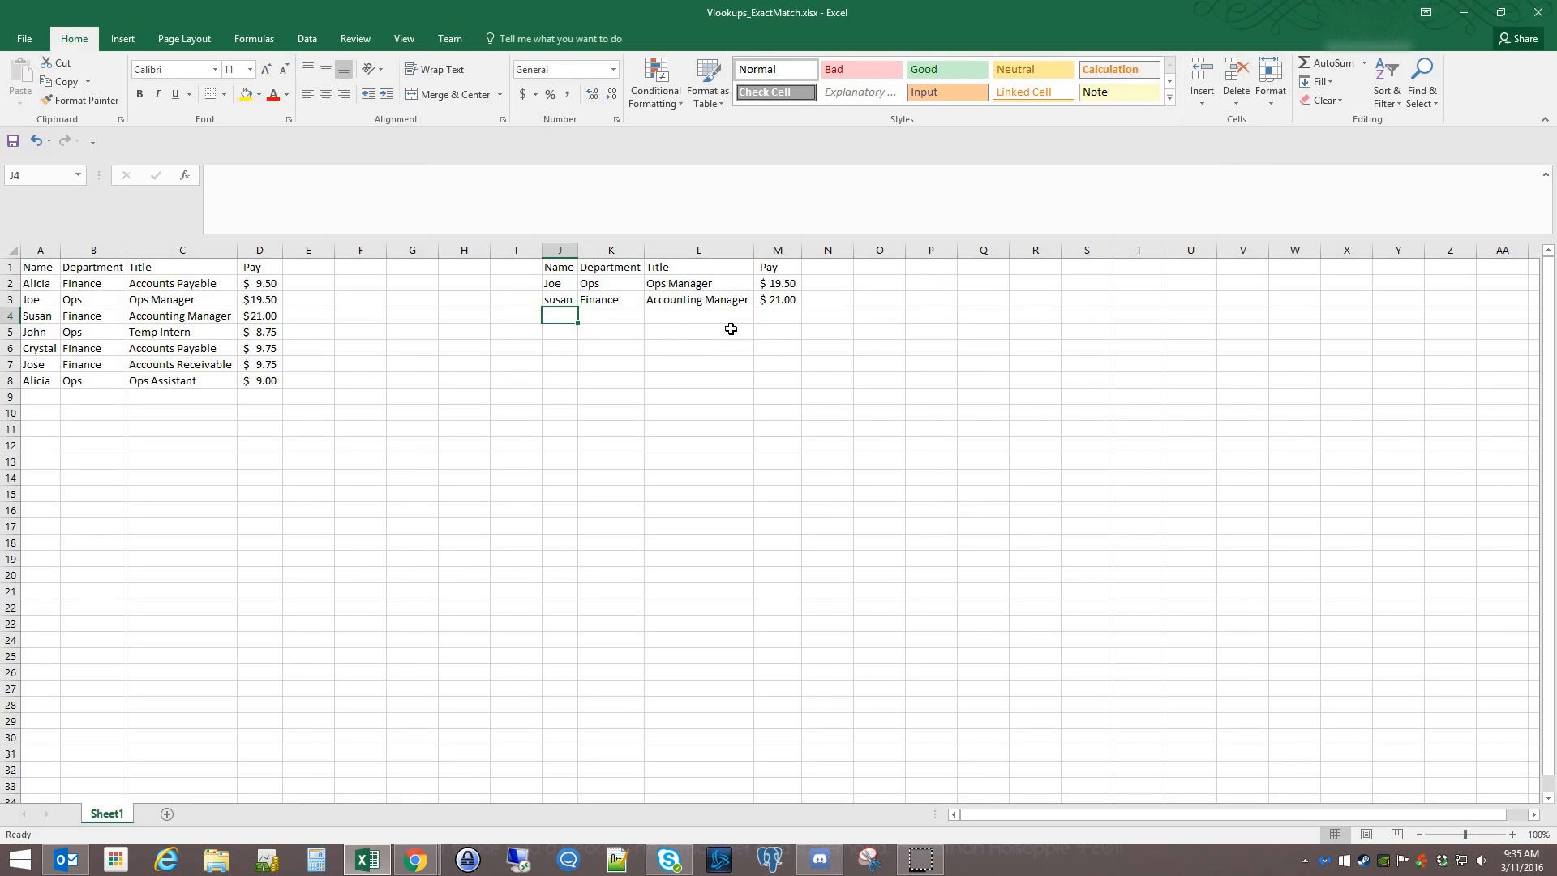
click(568, 302)
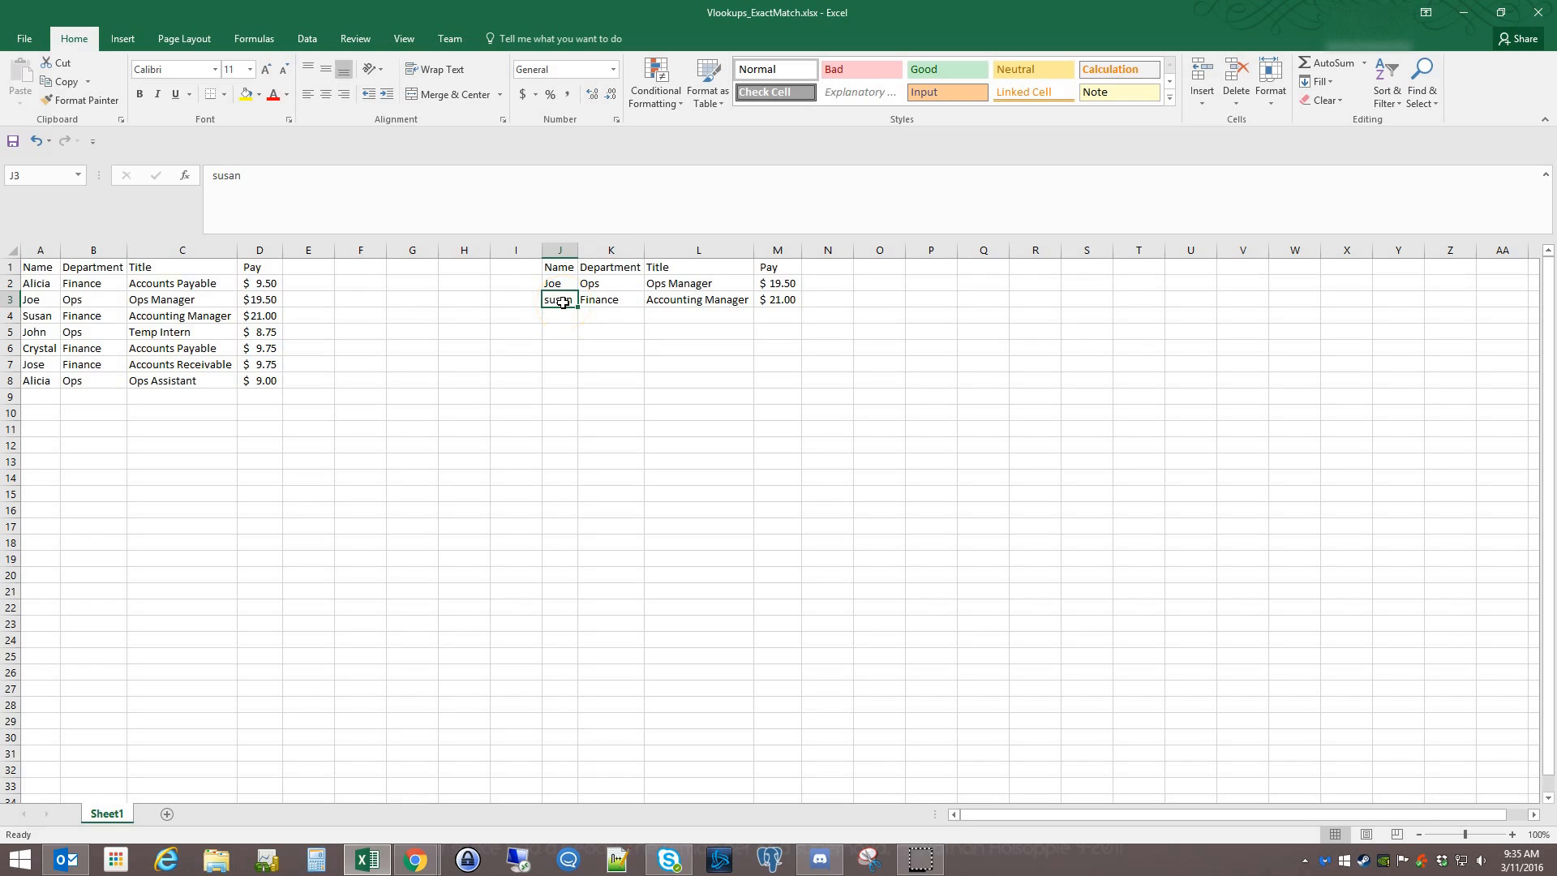
text(Sus)
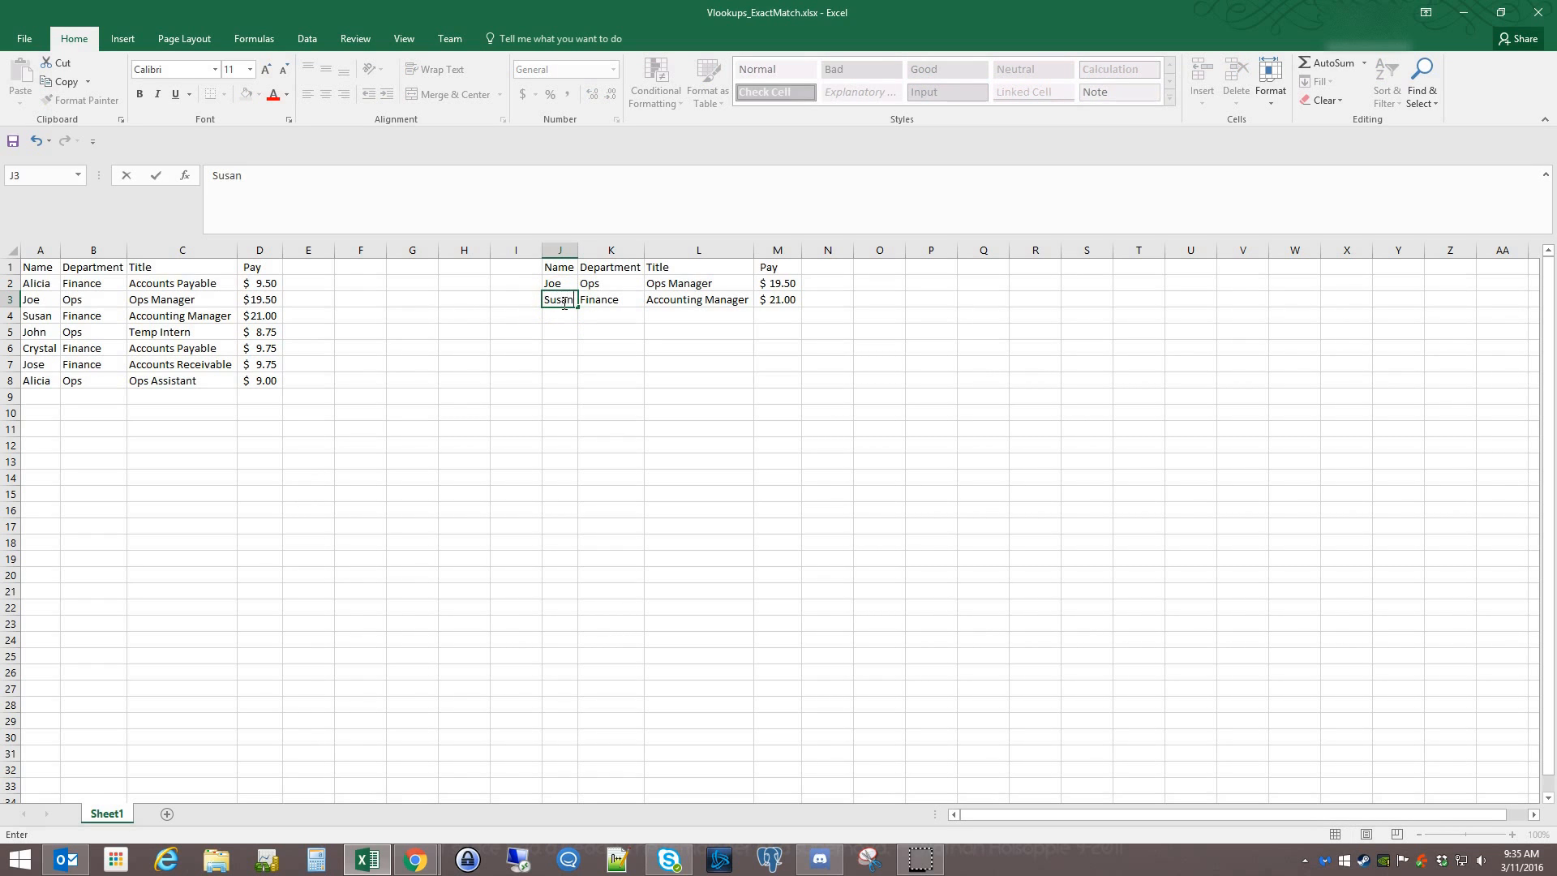
key(Return)
Set the name in J3 to the Temp Intern's name from A5.
click(559, 300)
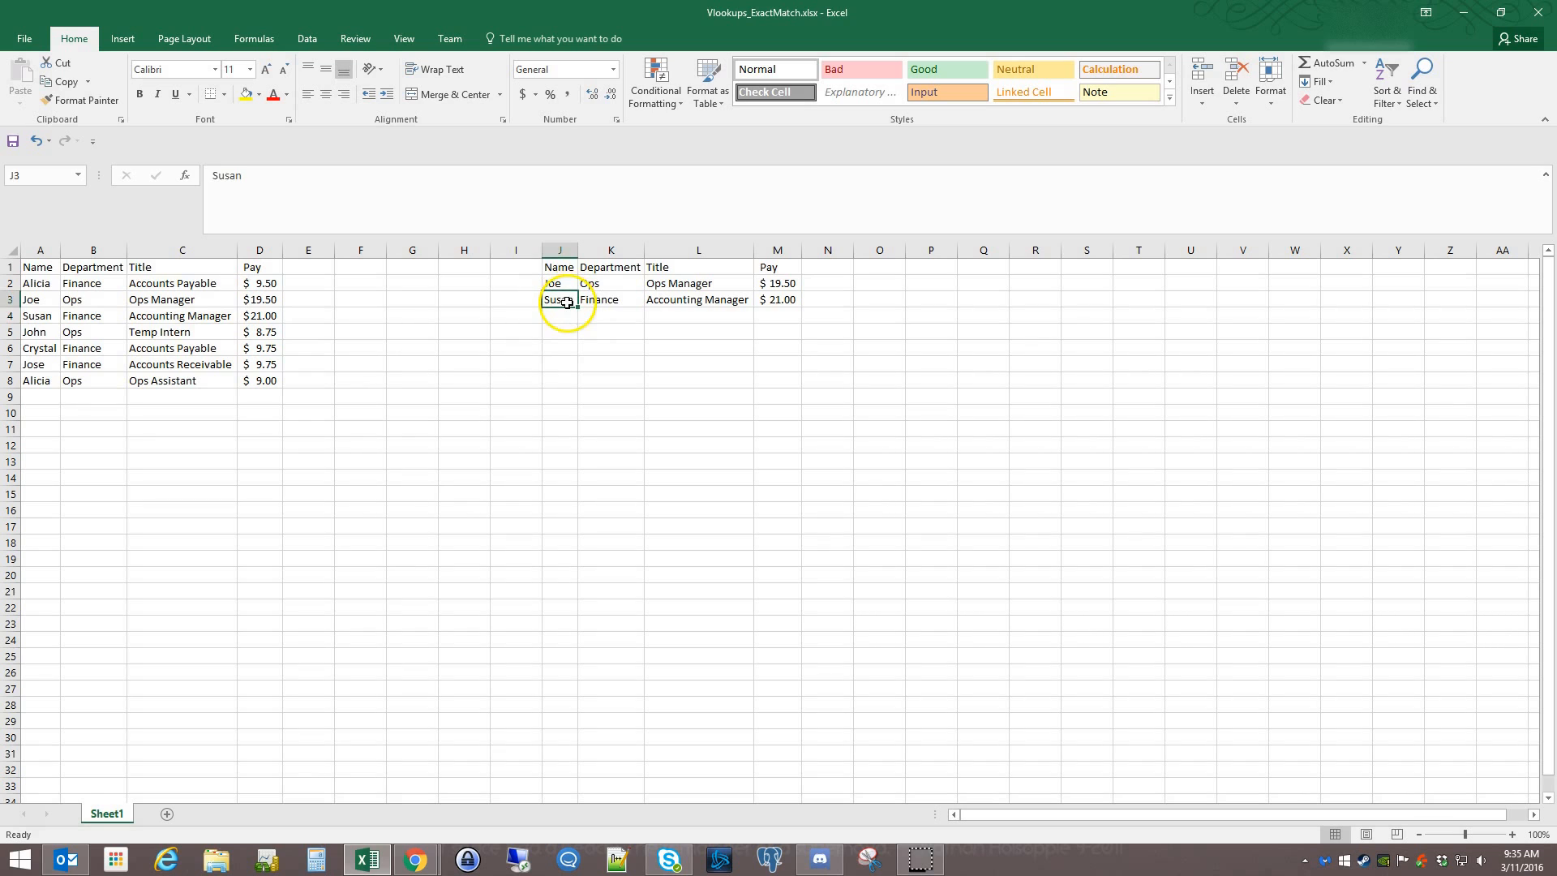
text(John)
key(Return)
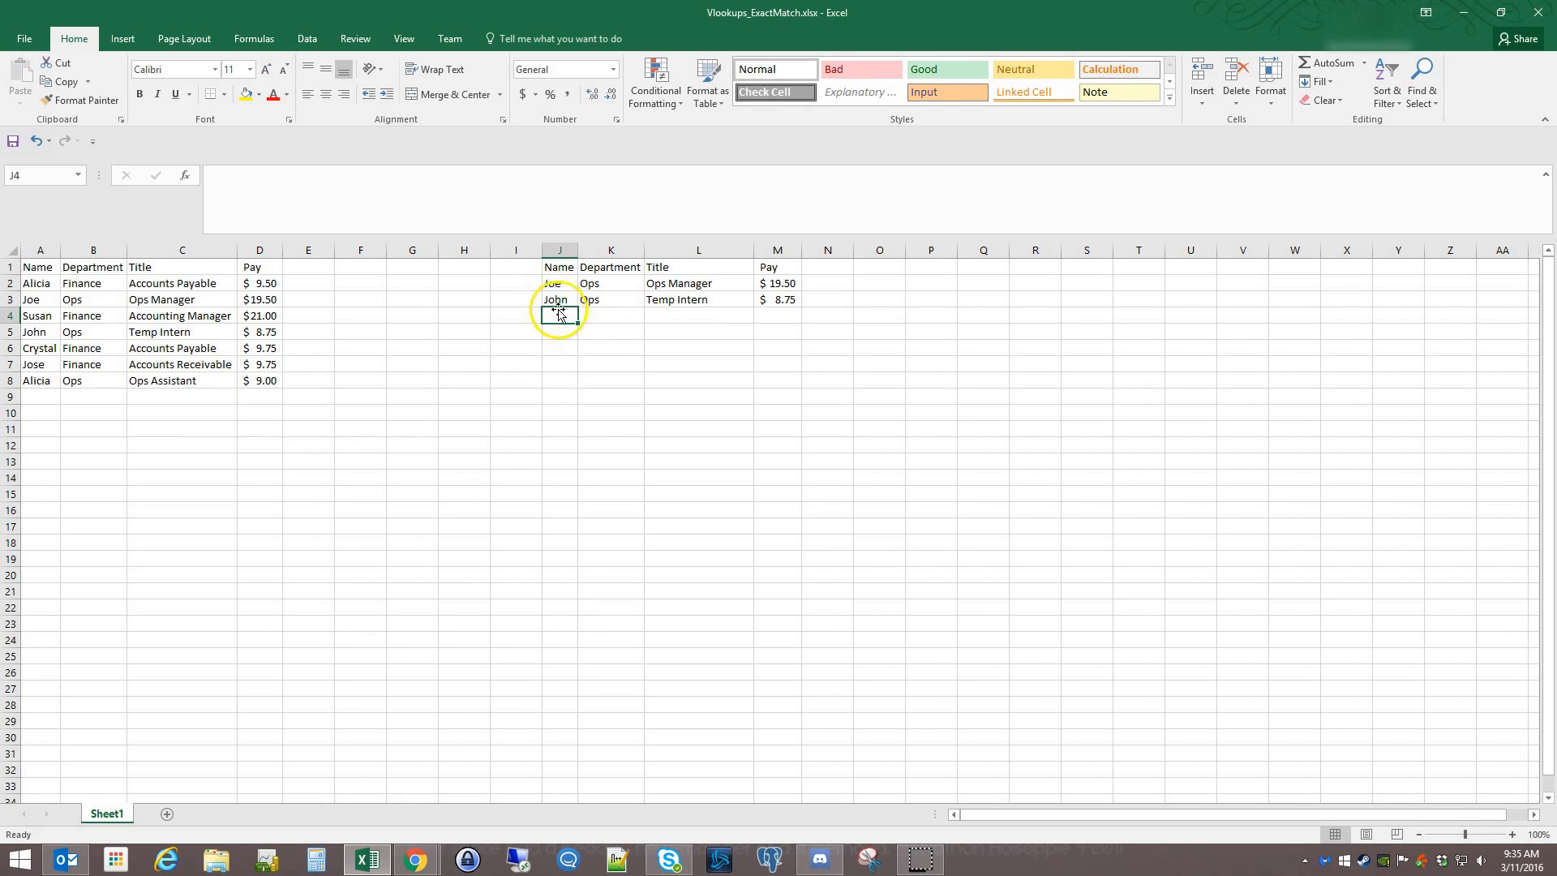
Enter in J4 the employee name that occurs twice in the source table, in A2 and A8.
click(556, 325)
text(Al)
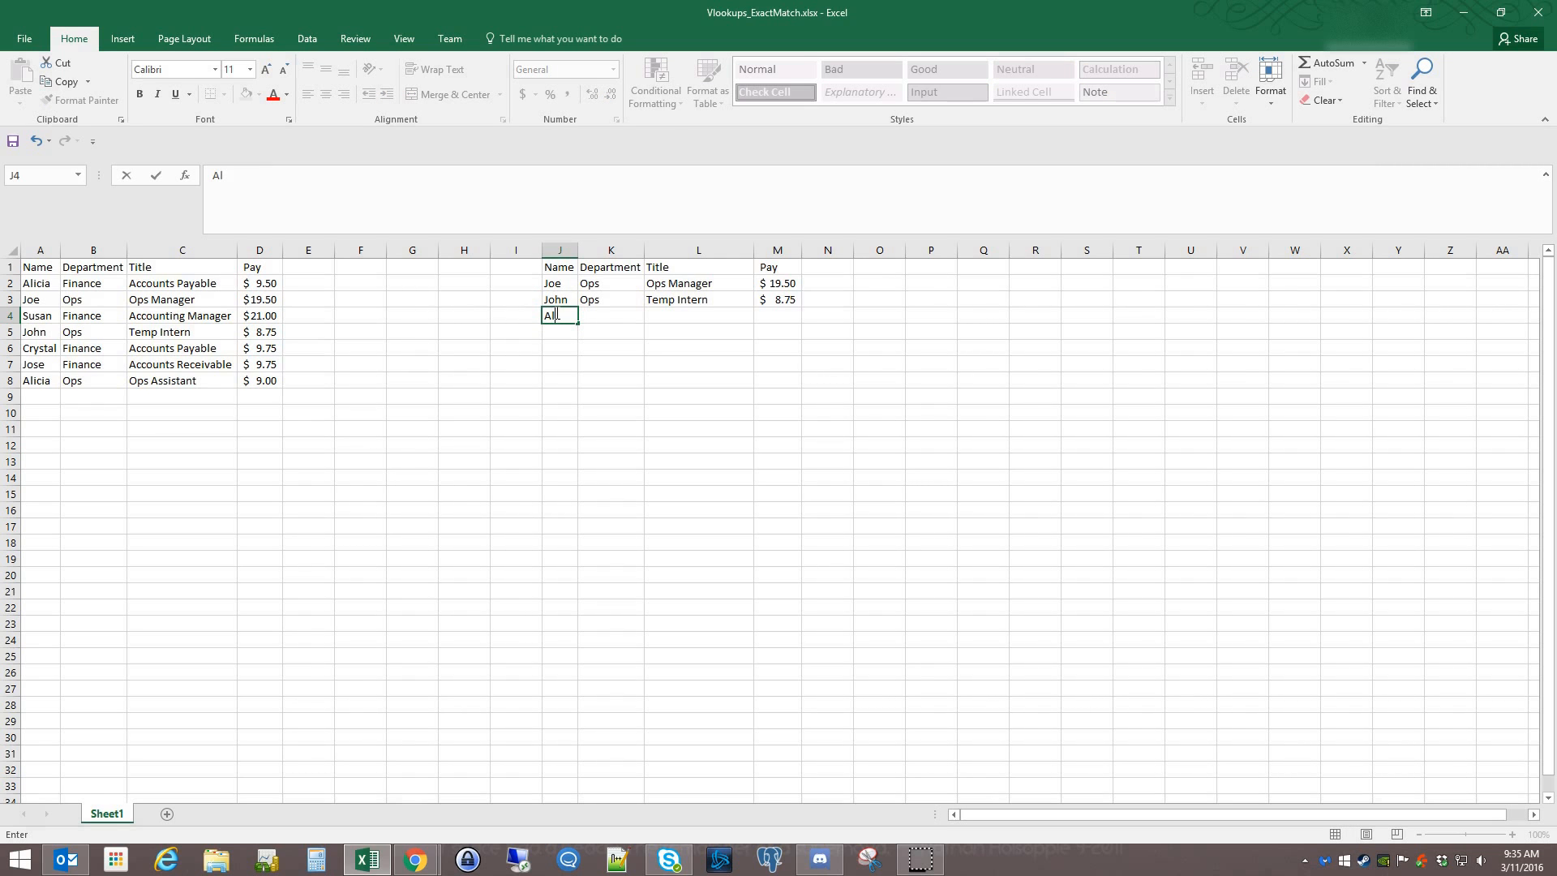
text(icia)
key(Return)
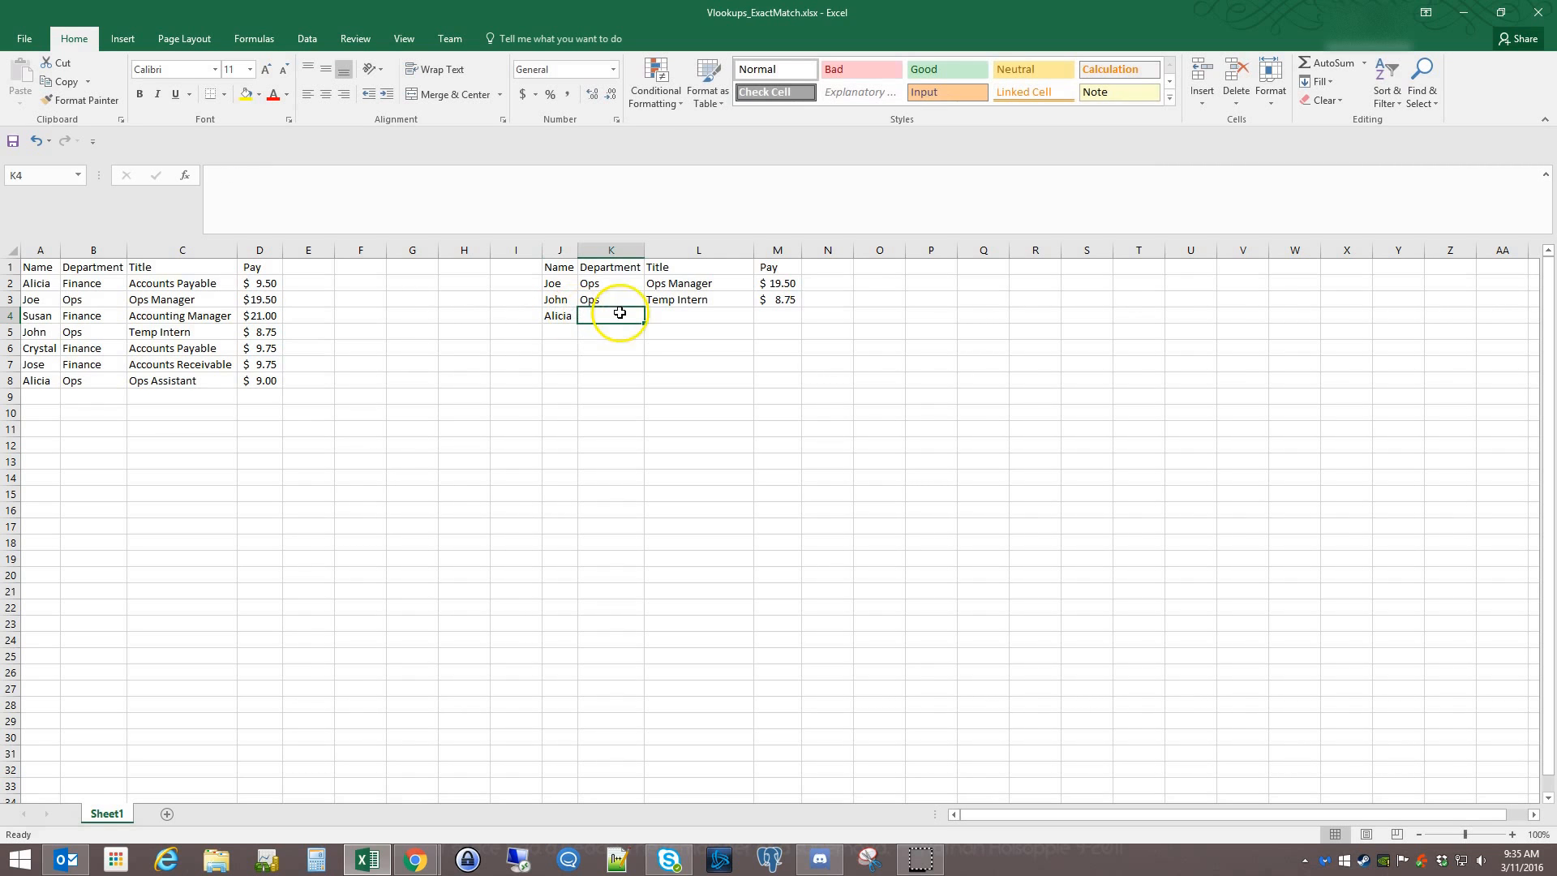
Try filling the K3:M3 lookups down to row 4, and undo the fill.
drag(611, 300, 768, 313)
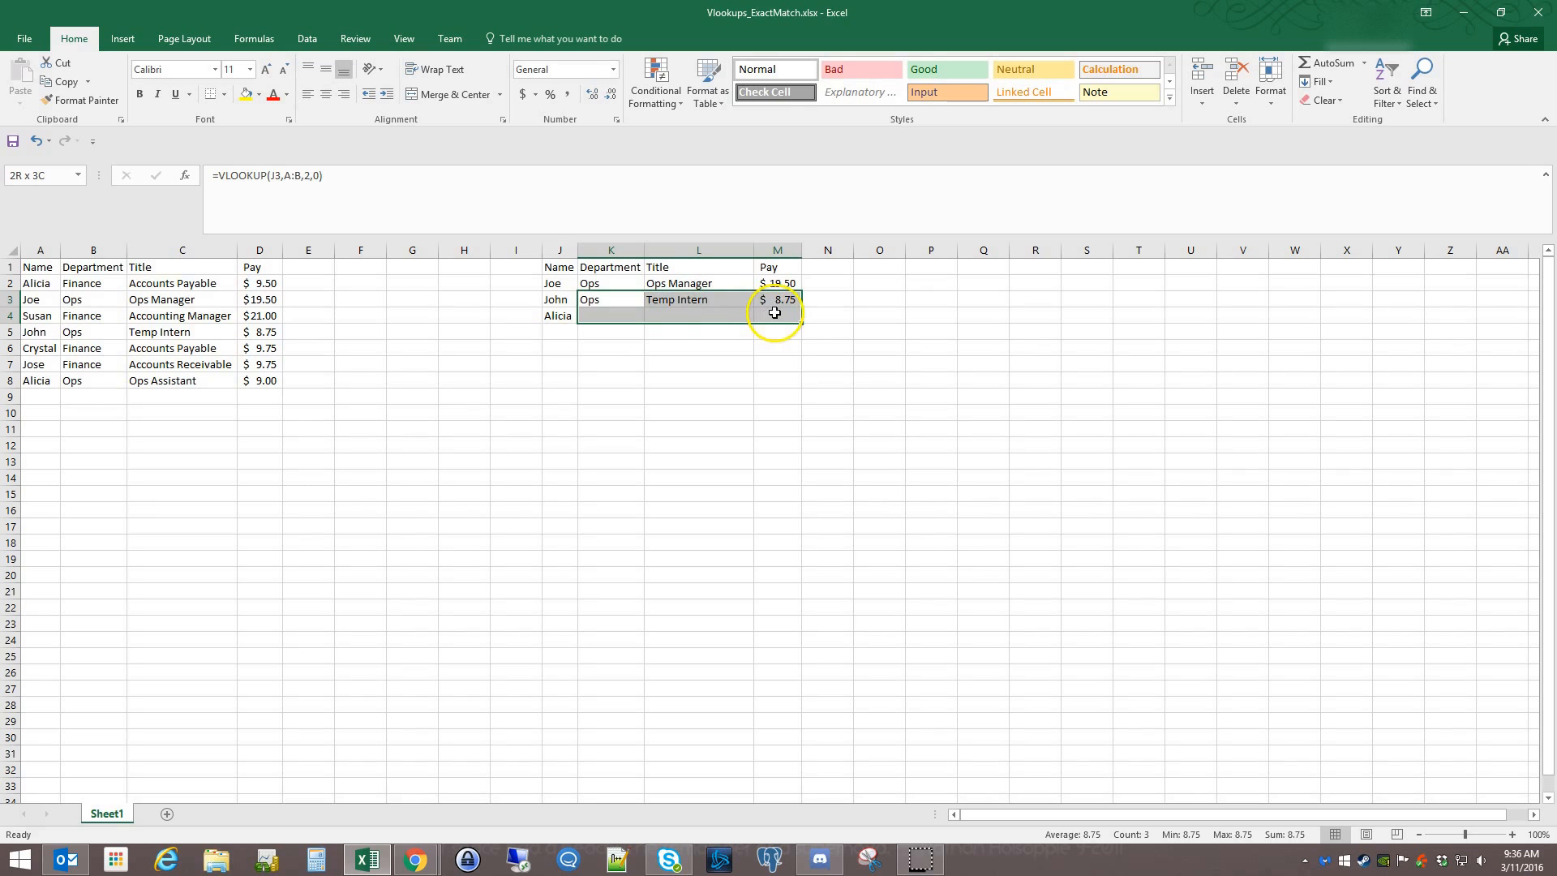
drag(625, 299, 800, 323)
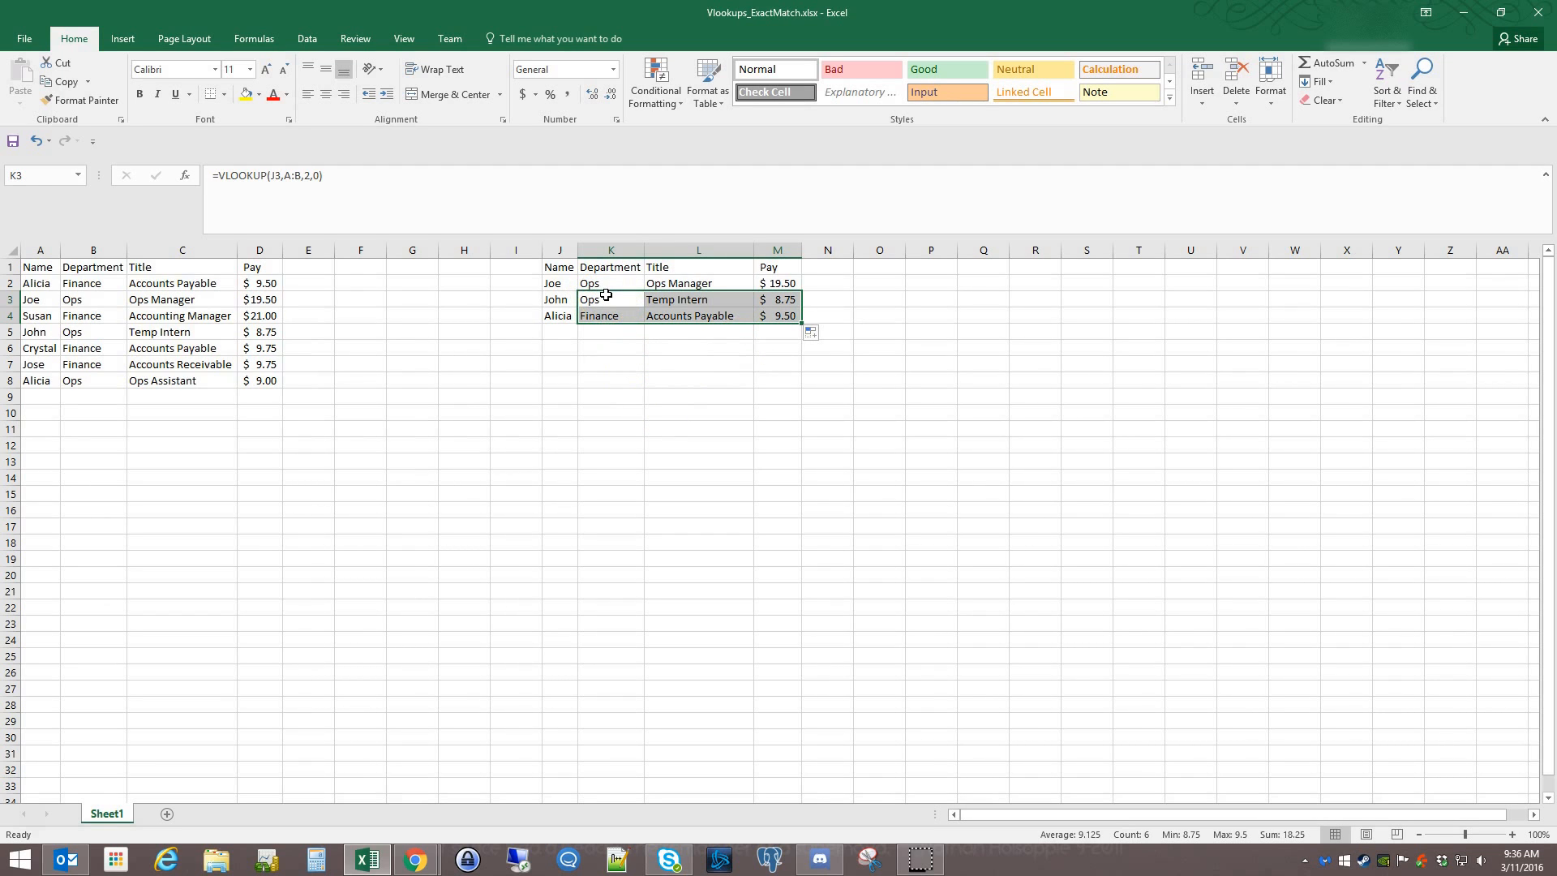
key(ctrl+z)
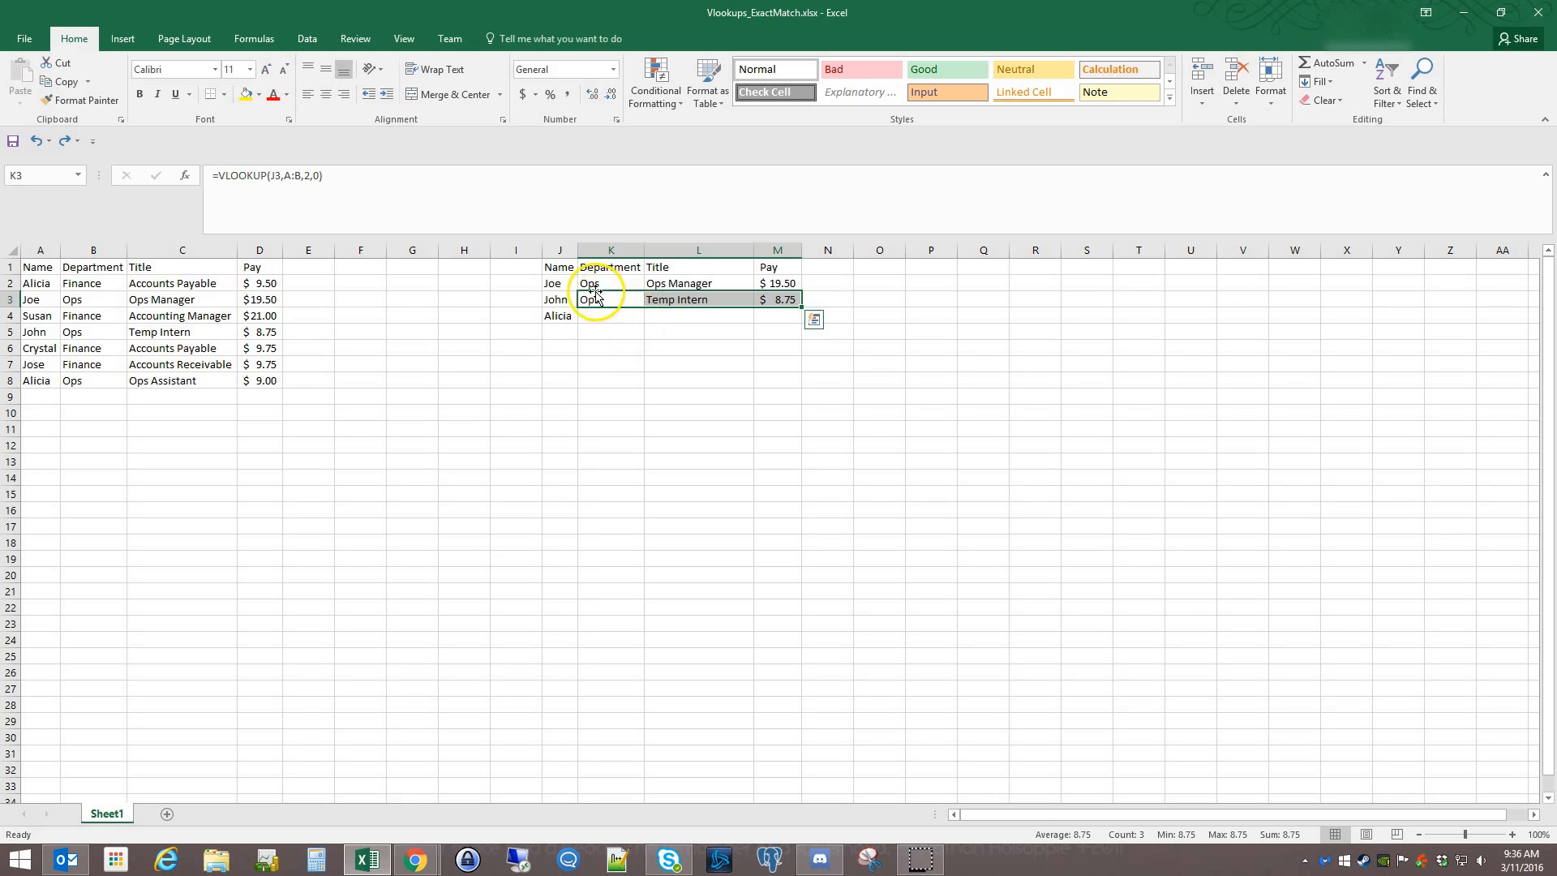
Fill the department, title and pay lookups in K3:M3 down into row 4 with Fill Down.
click(596, 299)
click(598, 285)
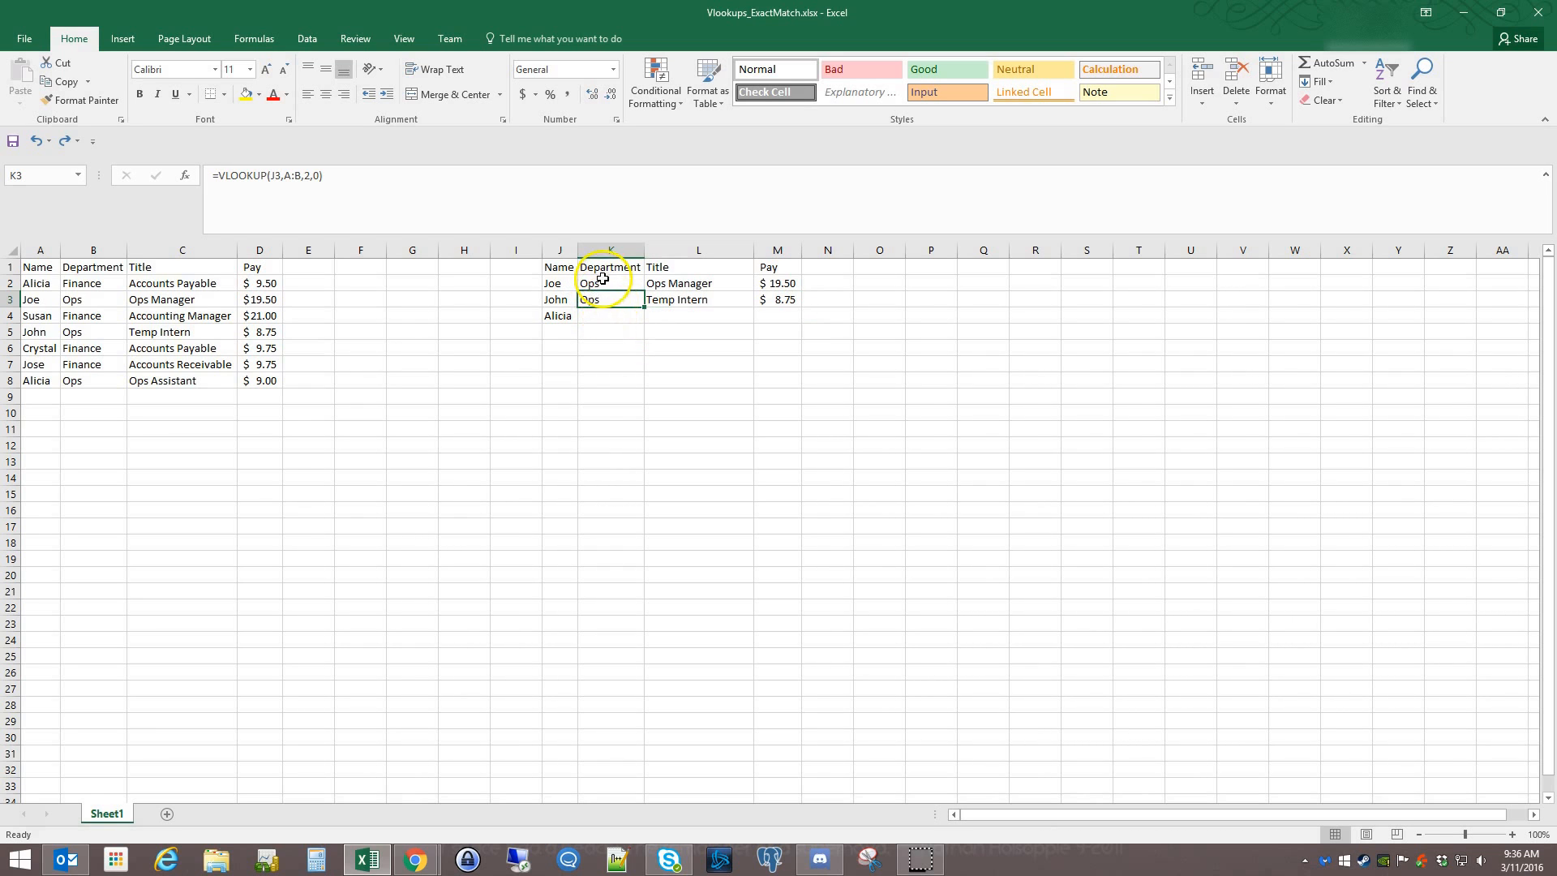
drag(626, 300, 776, 318)
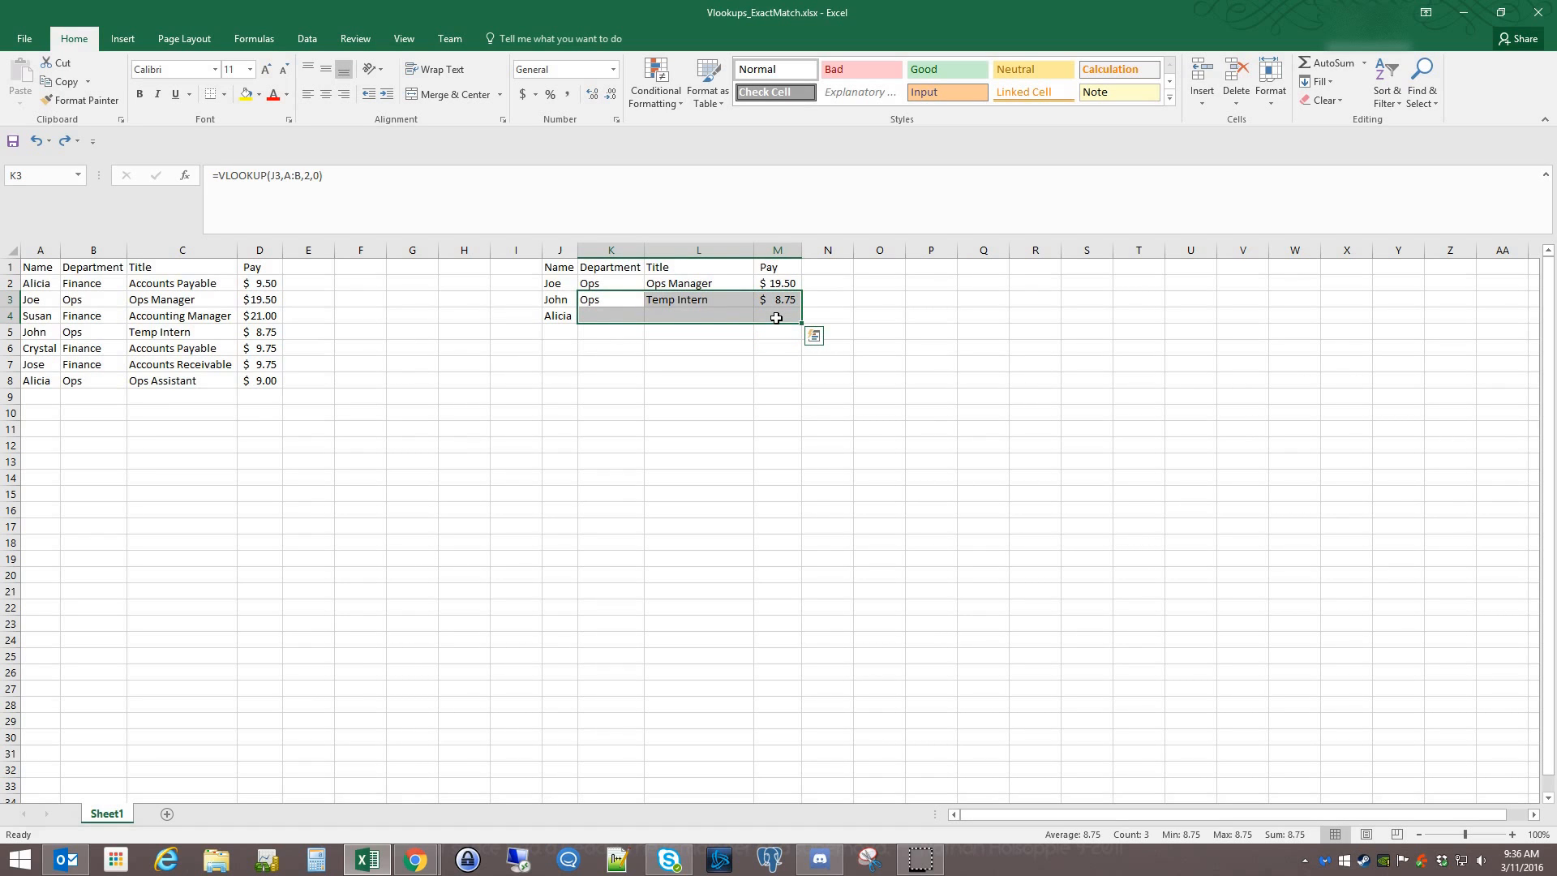
key(ctrl+d)
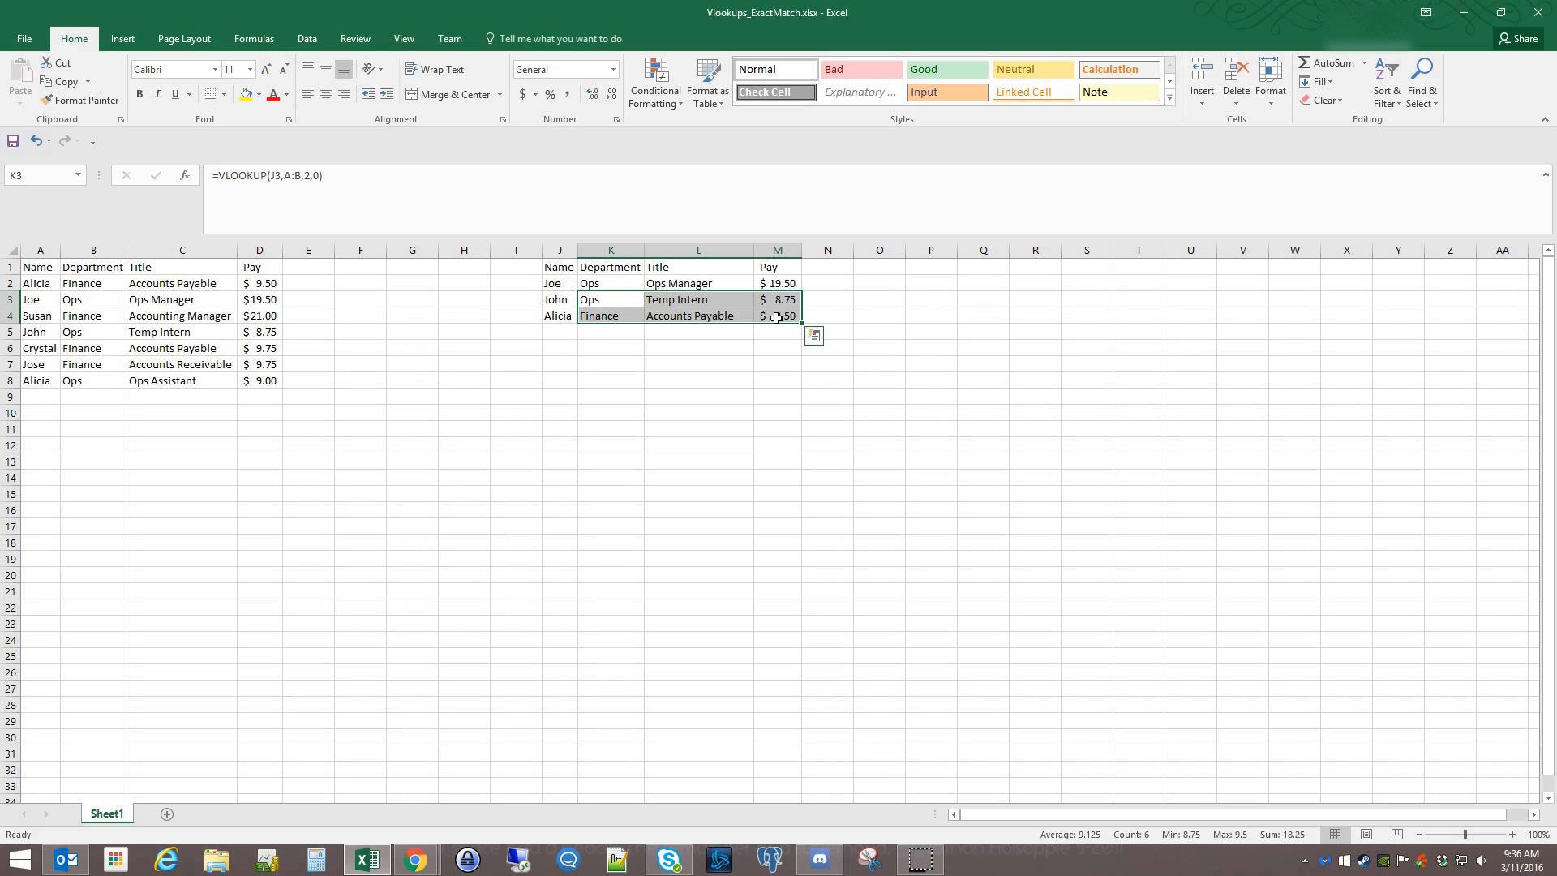
Compare the department formulas in K3 and K4, and check K4 against the lookup name in J4.
drag(596, 302, 780, 318)
click(594, 302)
click(628, 322)
click(616, 294)
click(624, 326)
click(619, 289)
click(623, 313)
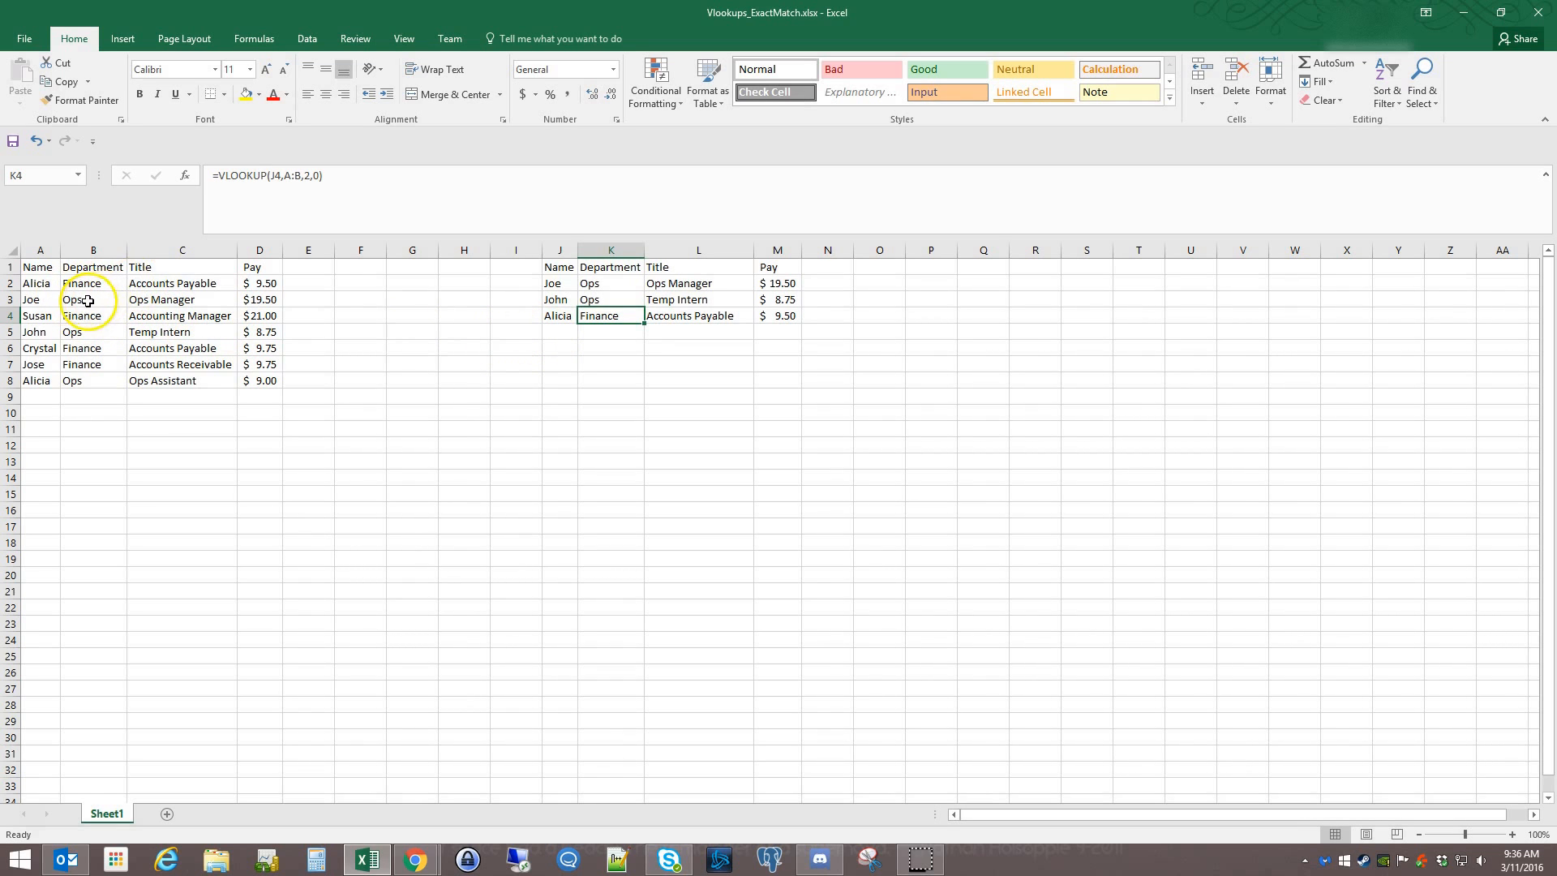
click(560, 315)
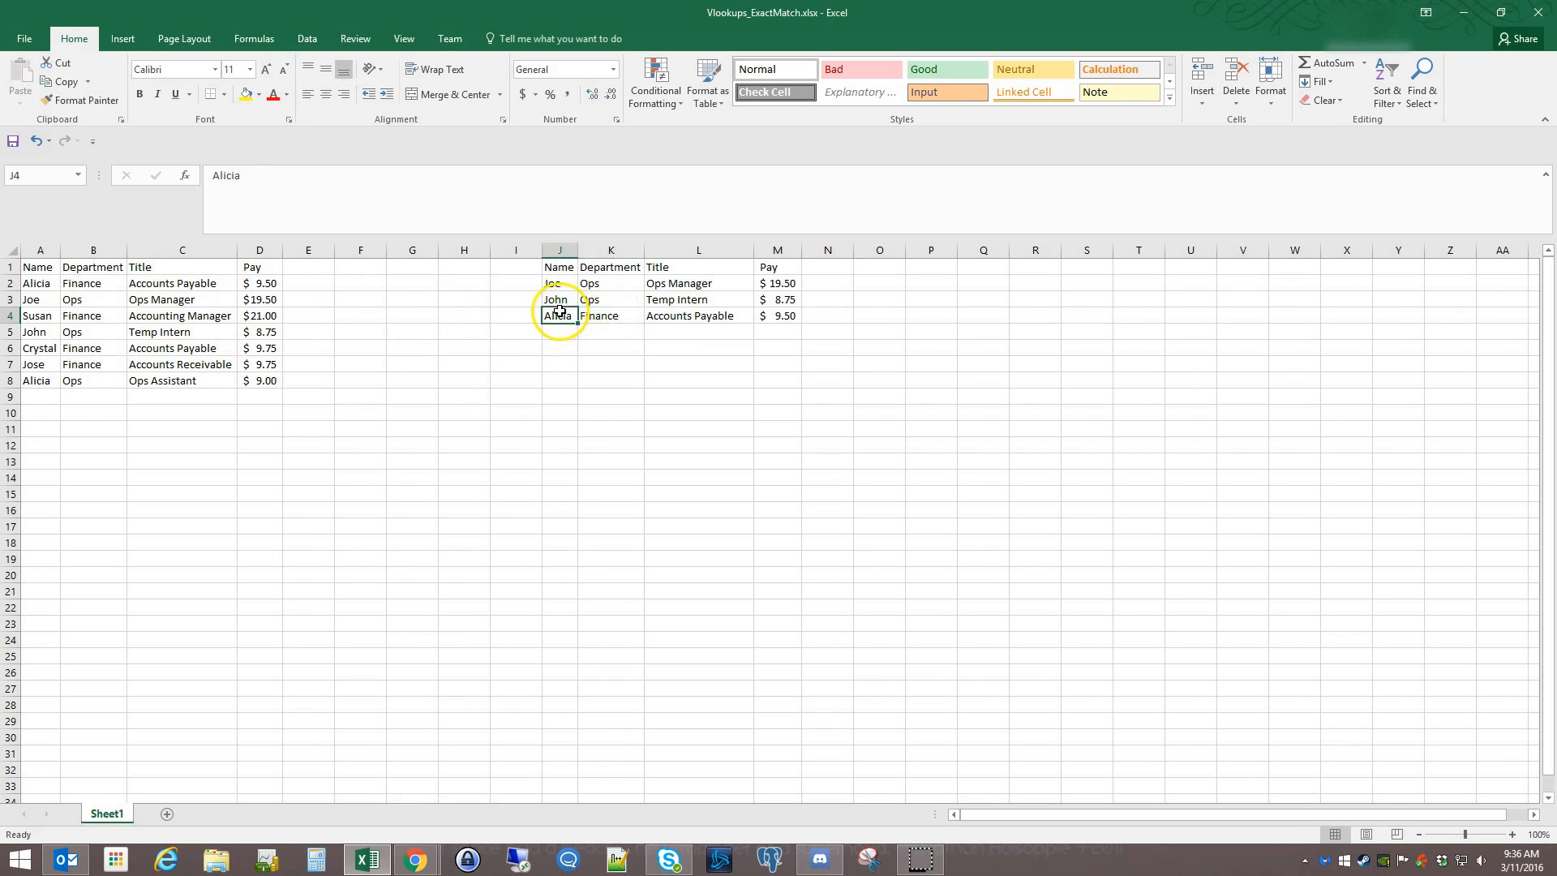
click(620, 315)
click(561, 315)
click(605, 315)
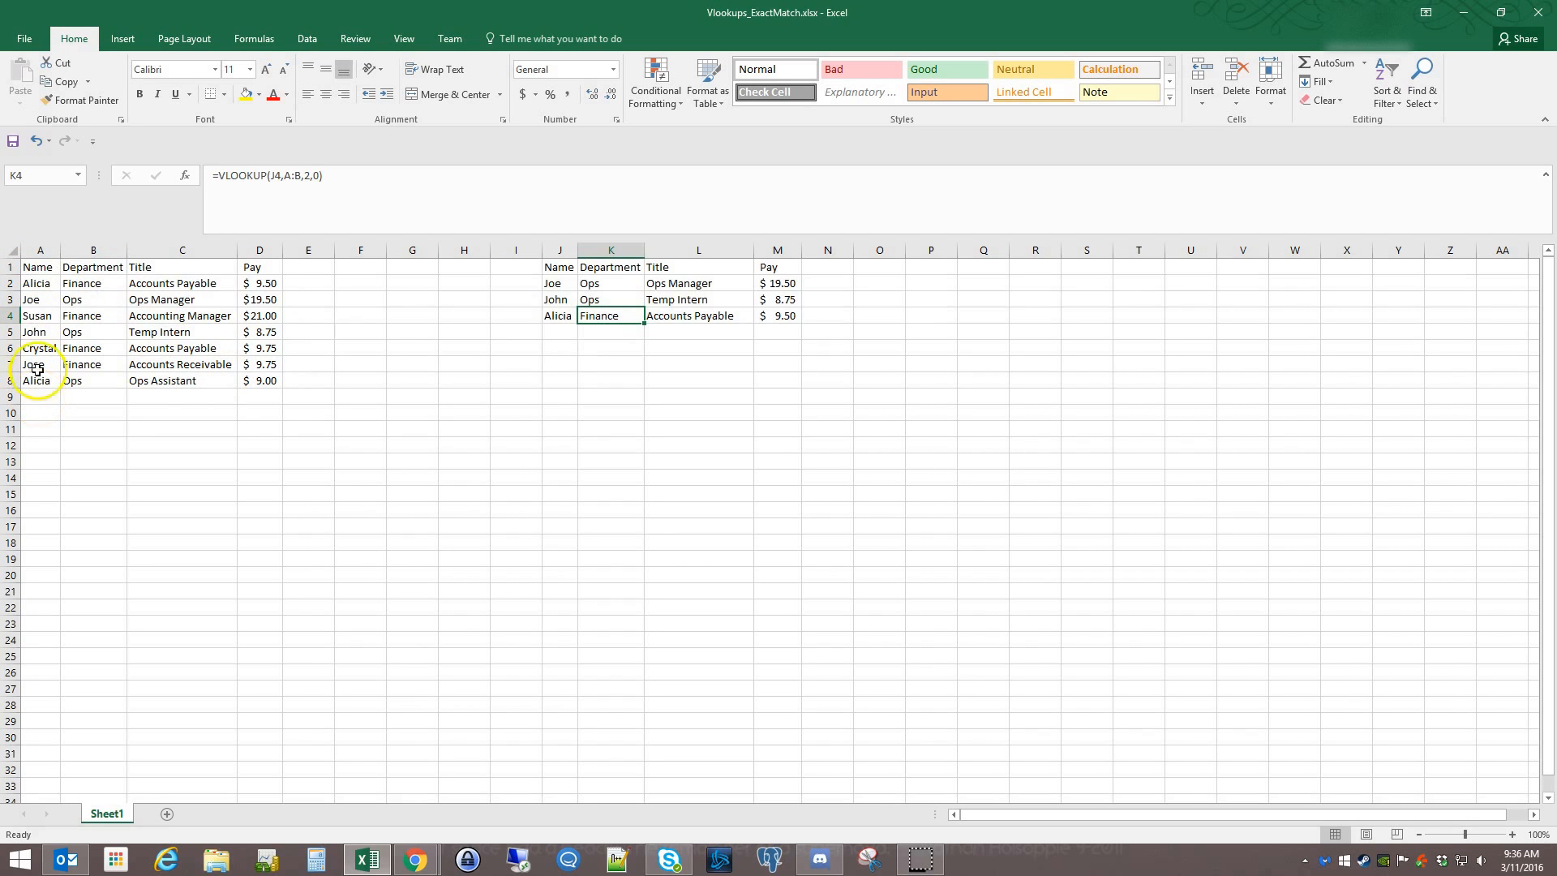
Trace the duplicated name's first match in A2 to the row 4 lookups, and check row 3 against source column A.
click(38, 281)
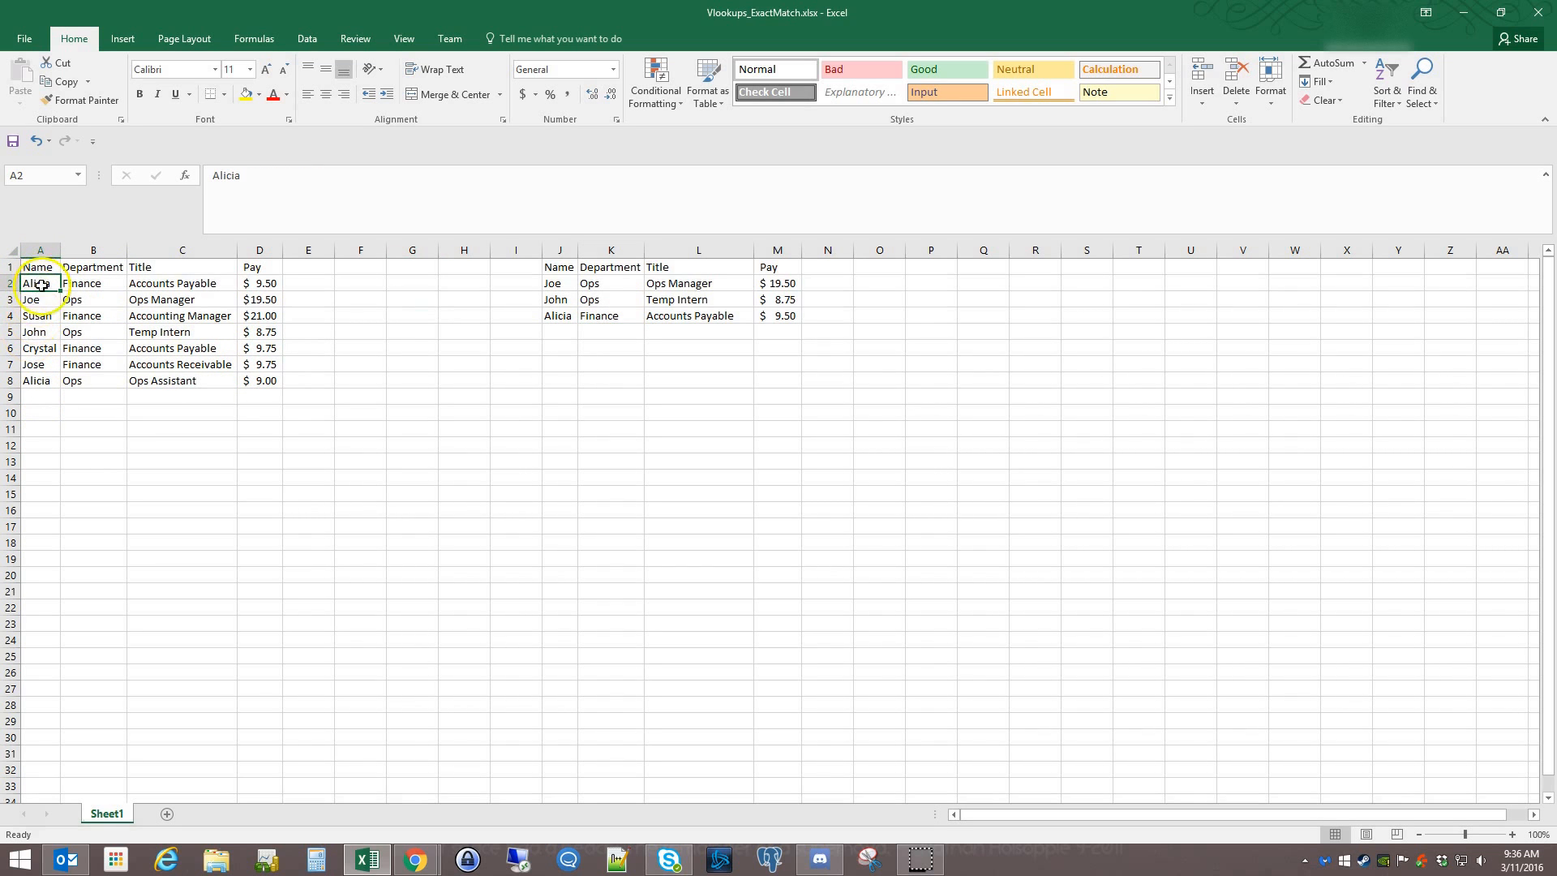
click(87, 276)
click(39, 282)
click(565, 316)
click(604, 317)
click(708, 317)
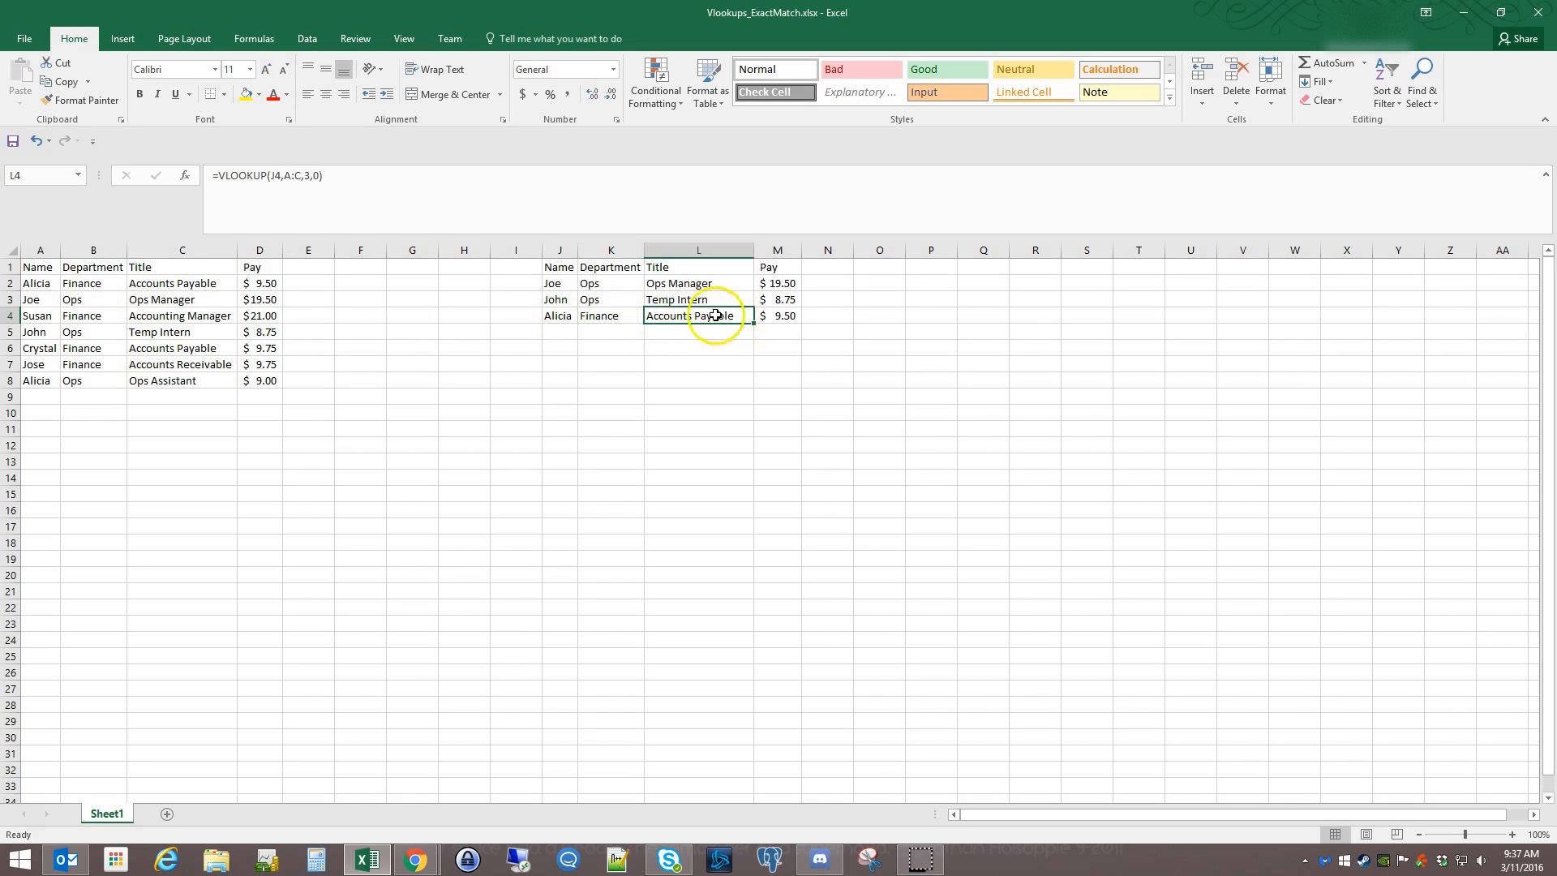
click(551, 300)
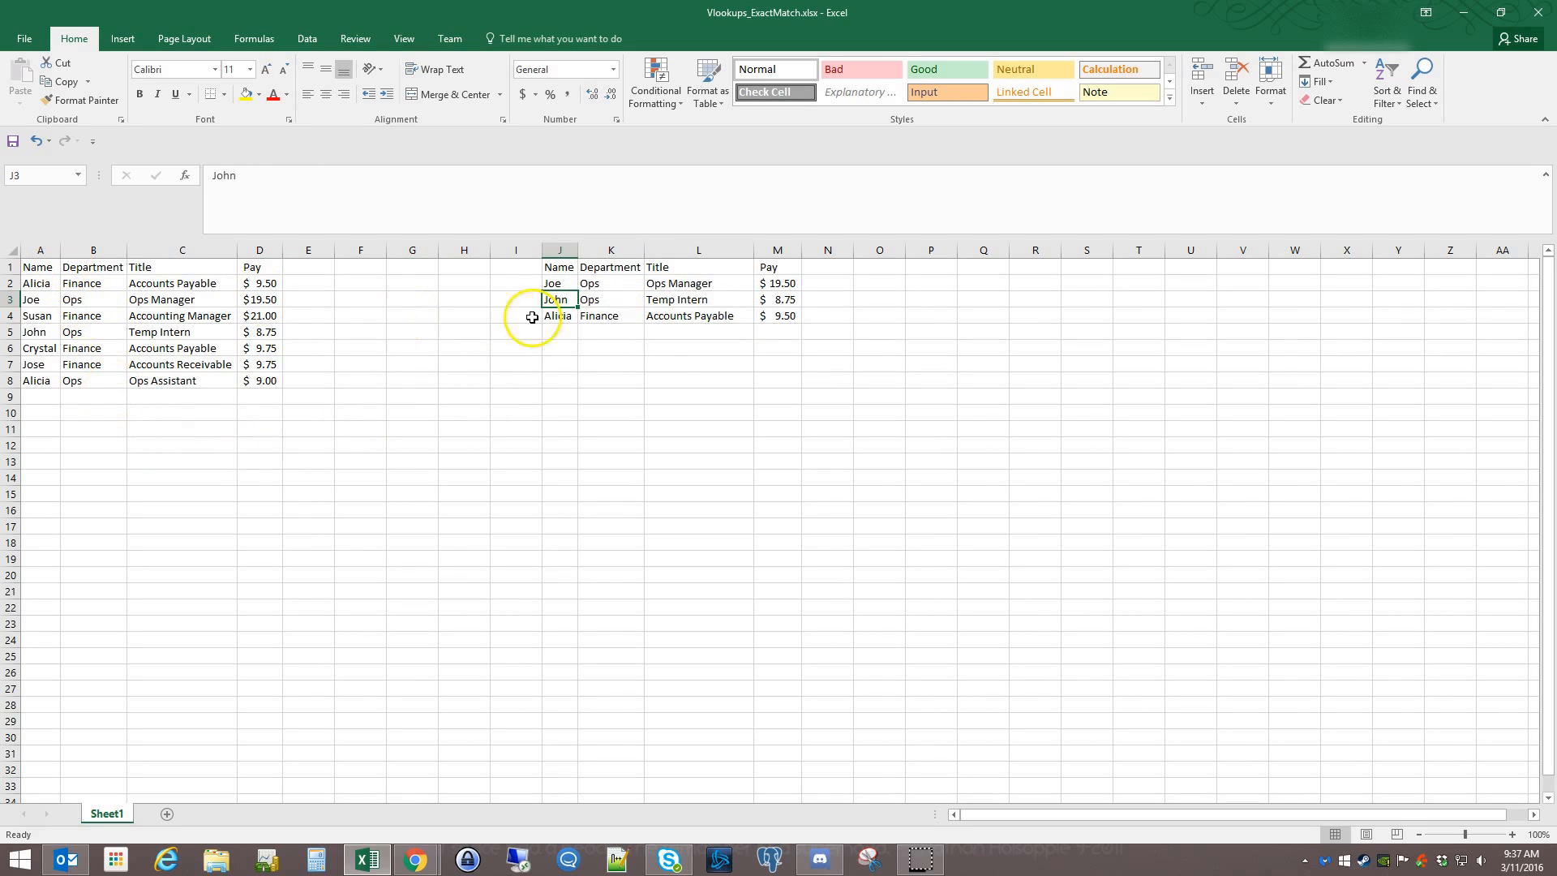
click(604, 300)
click(564, 300)
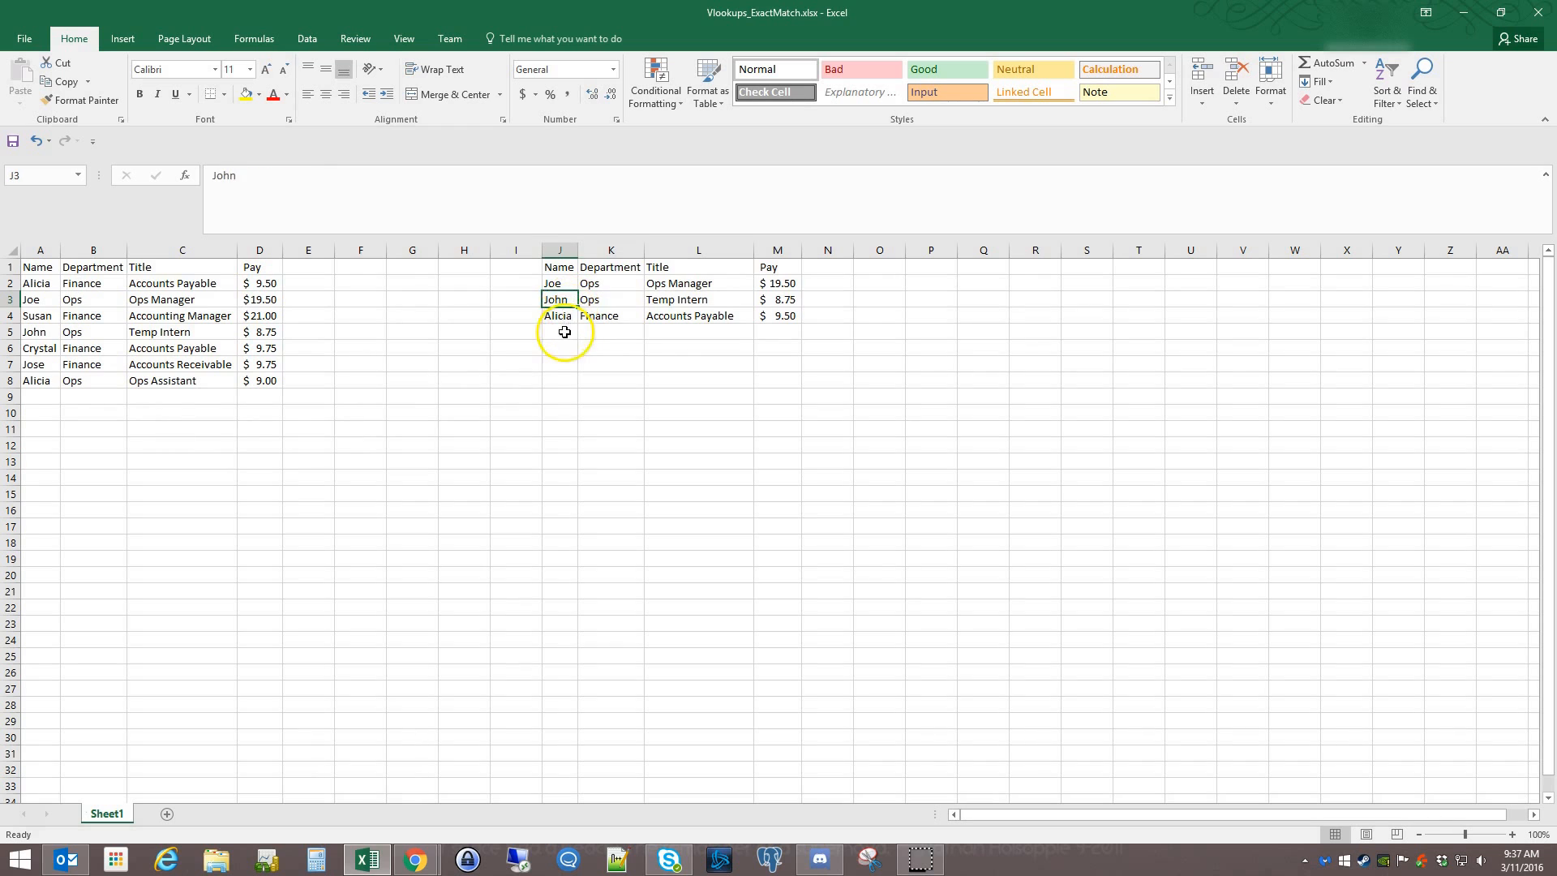
click(37, 250)
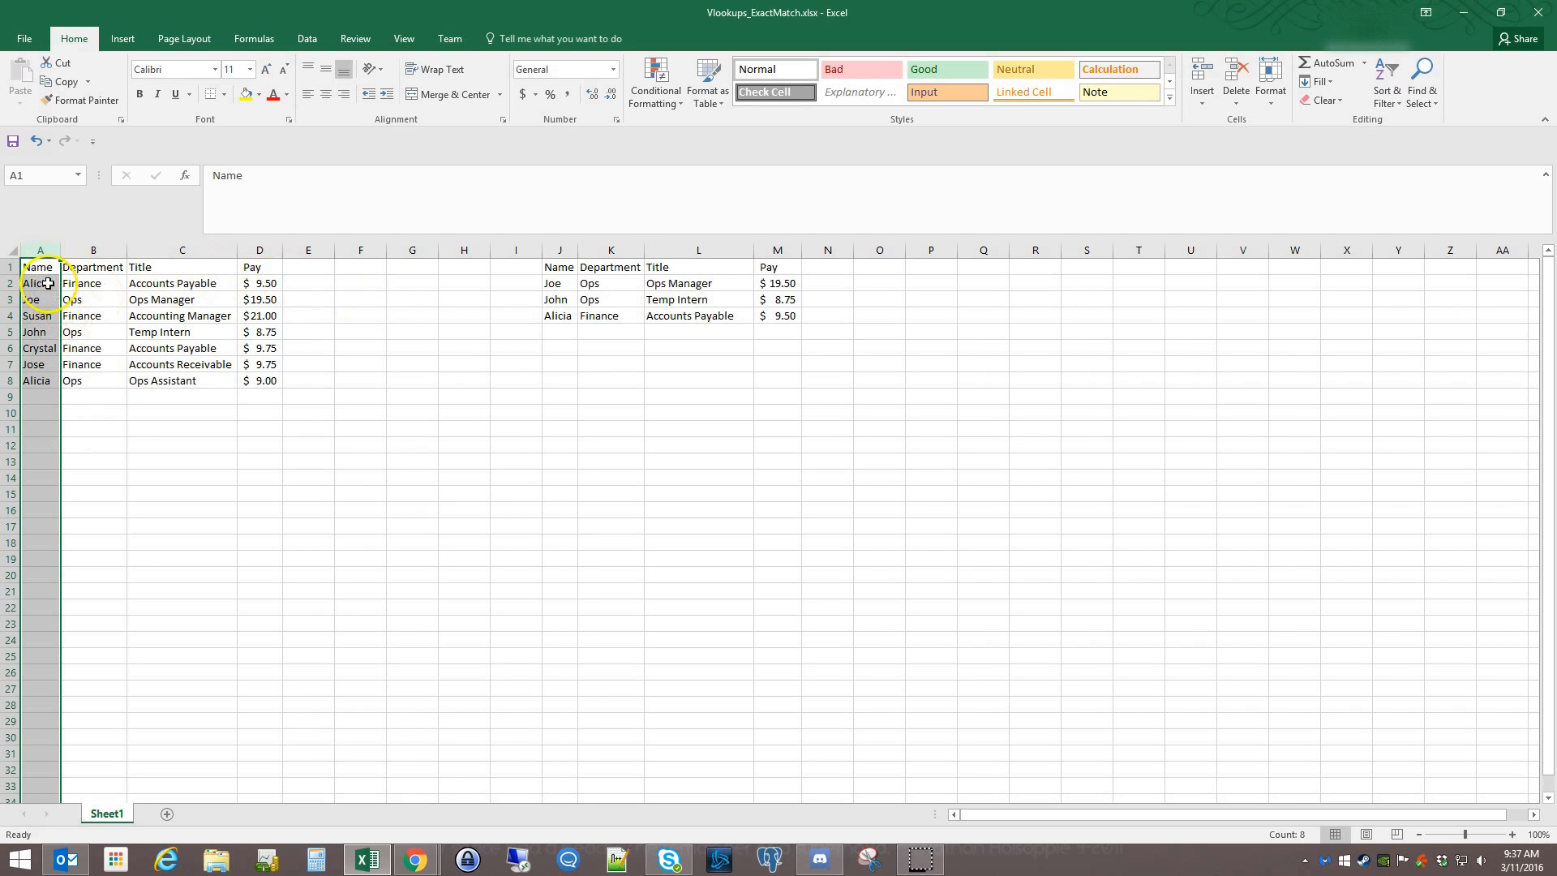
Compare the source names in column A and the department in B8 with the K4 lookup formula and the name in J4.
click(55, 362)
click(38, 298)
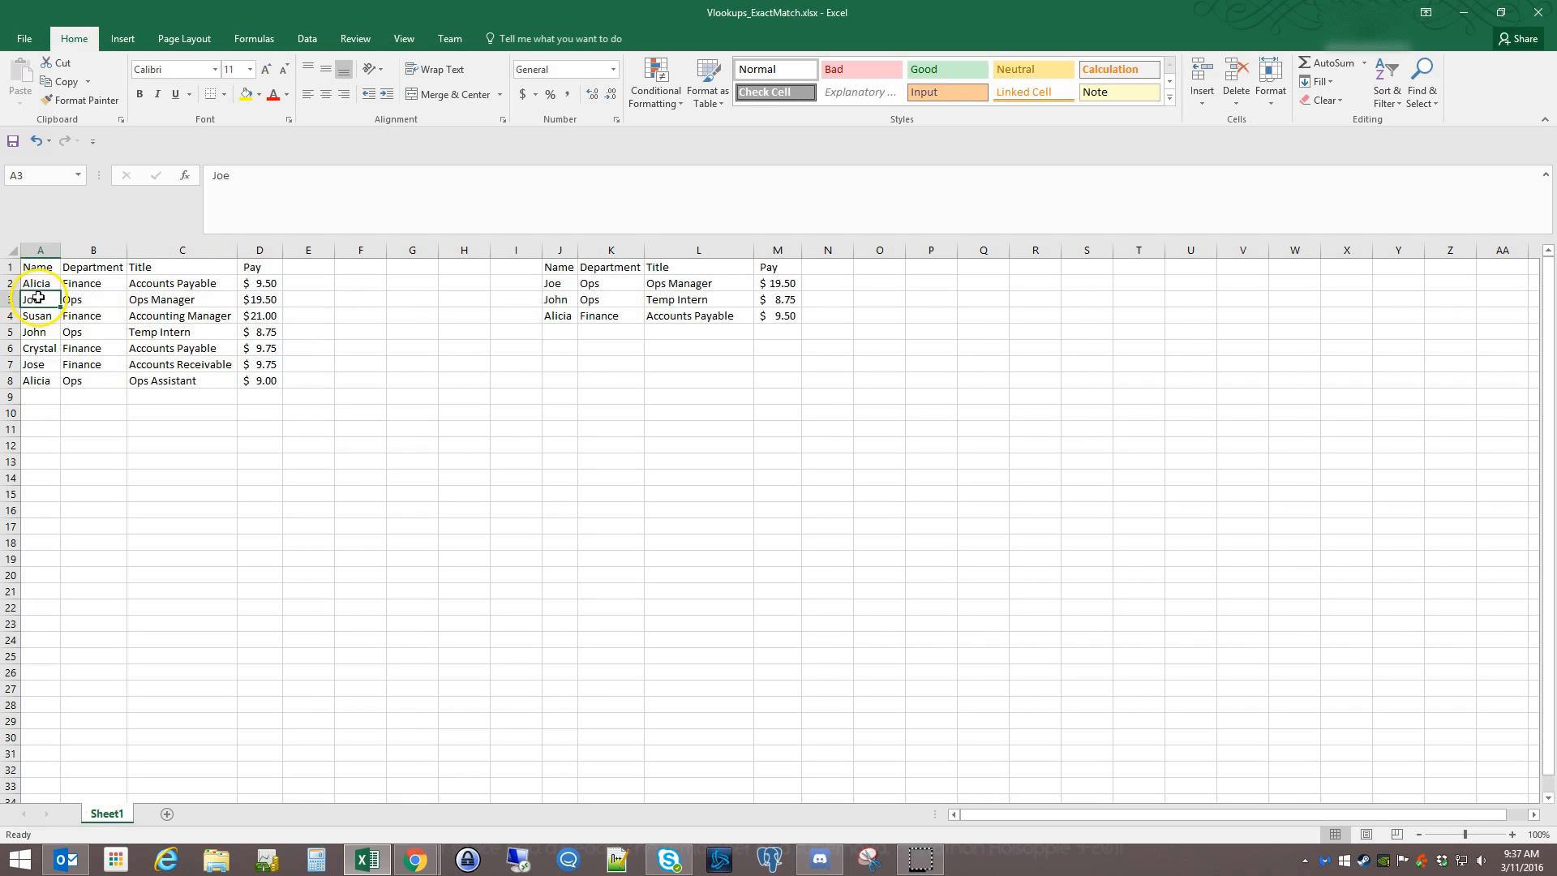
click(87, 378)
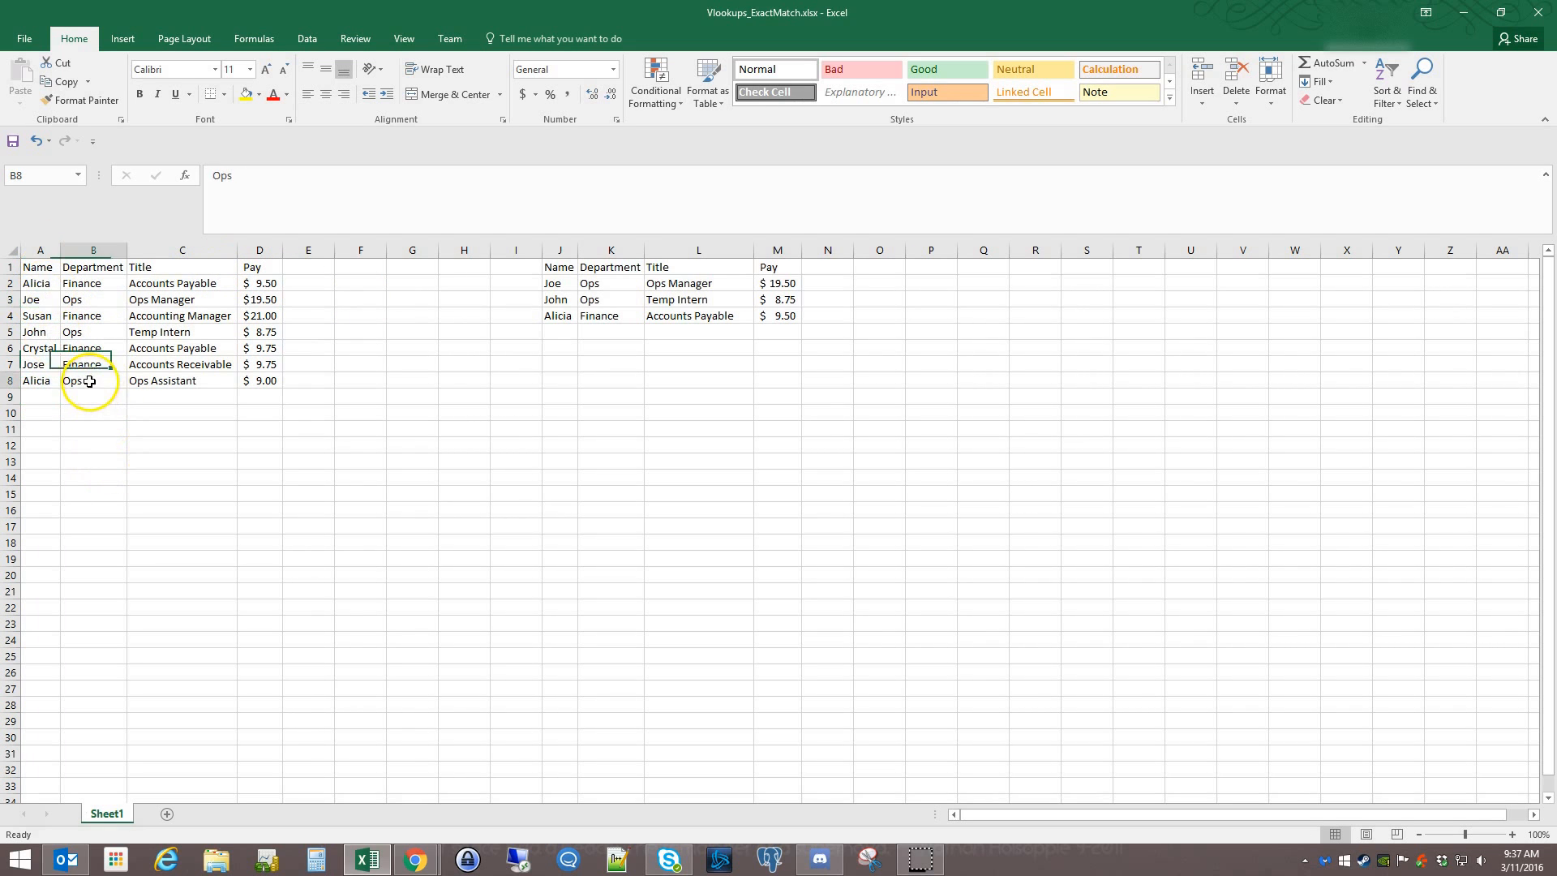
click(609, 316)
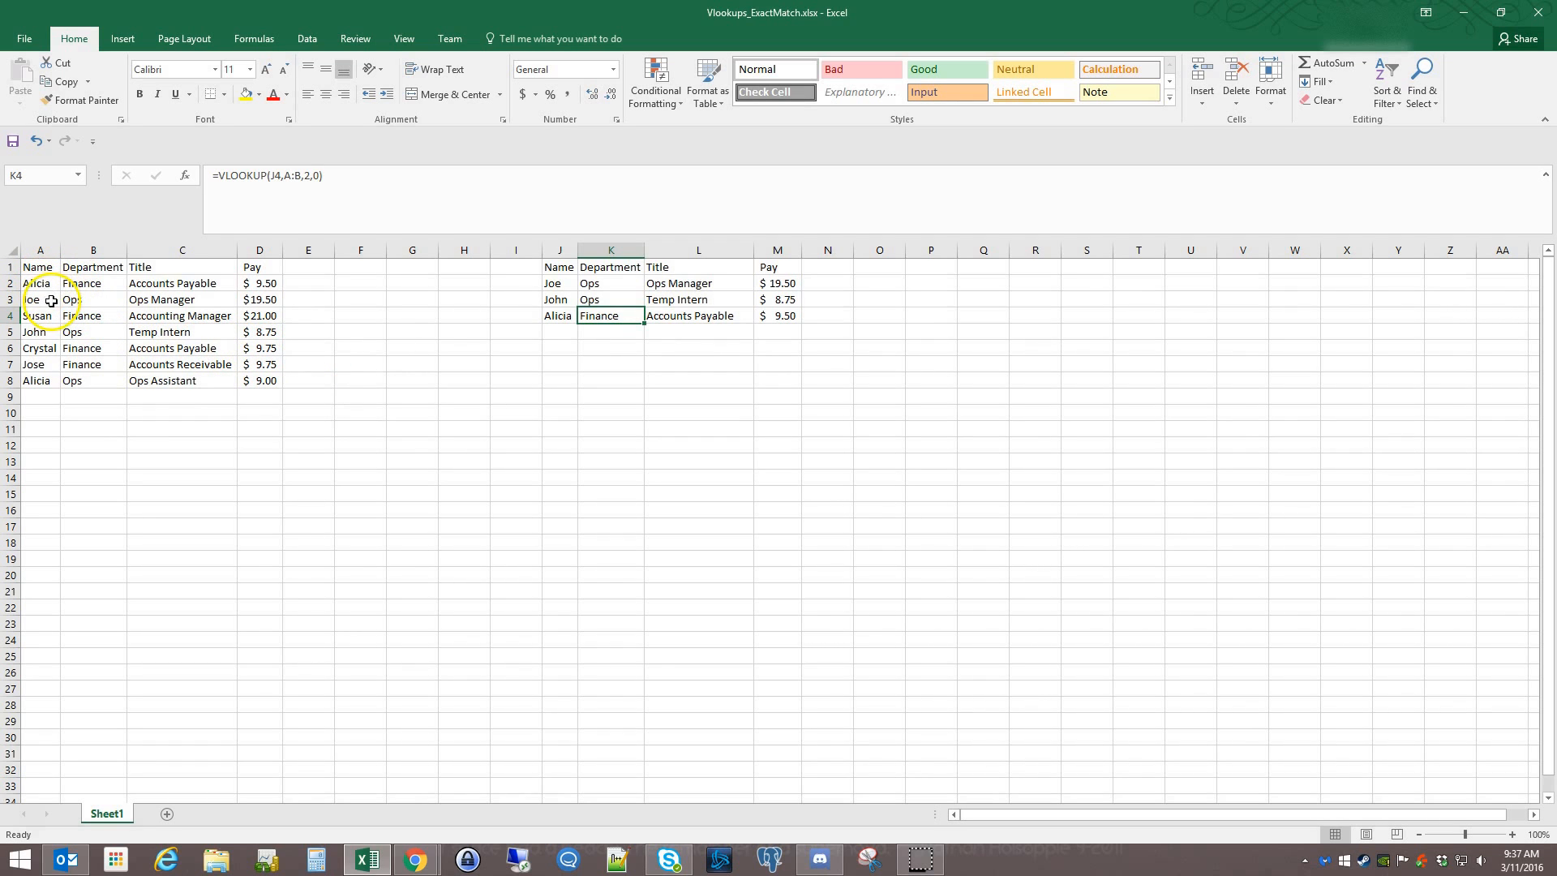
click(555, 315)
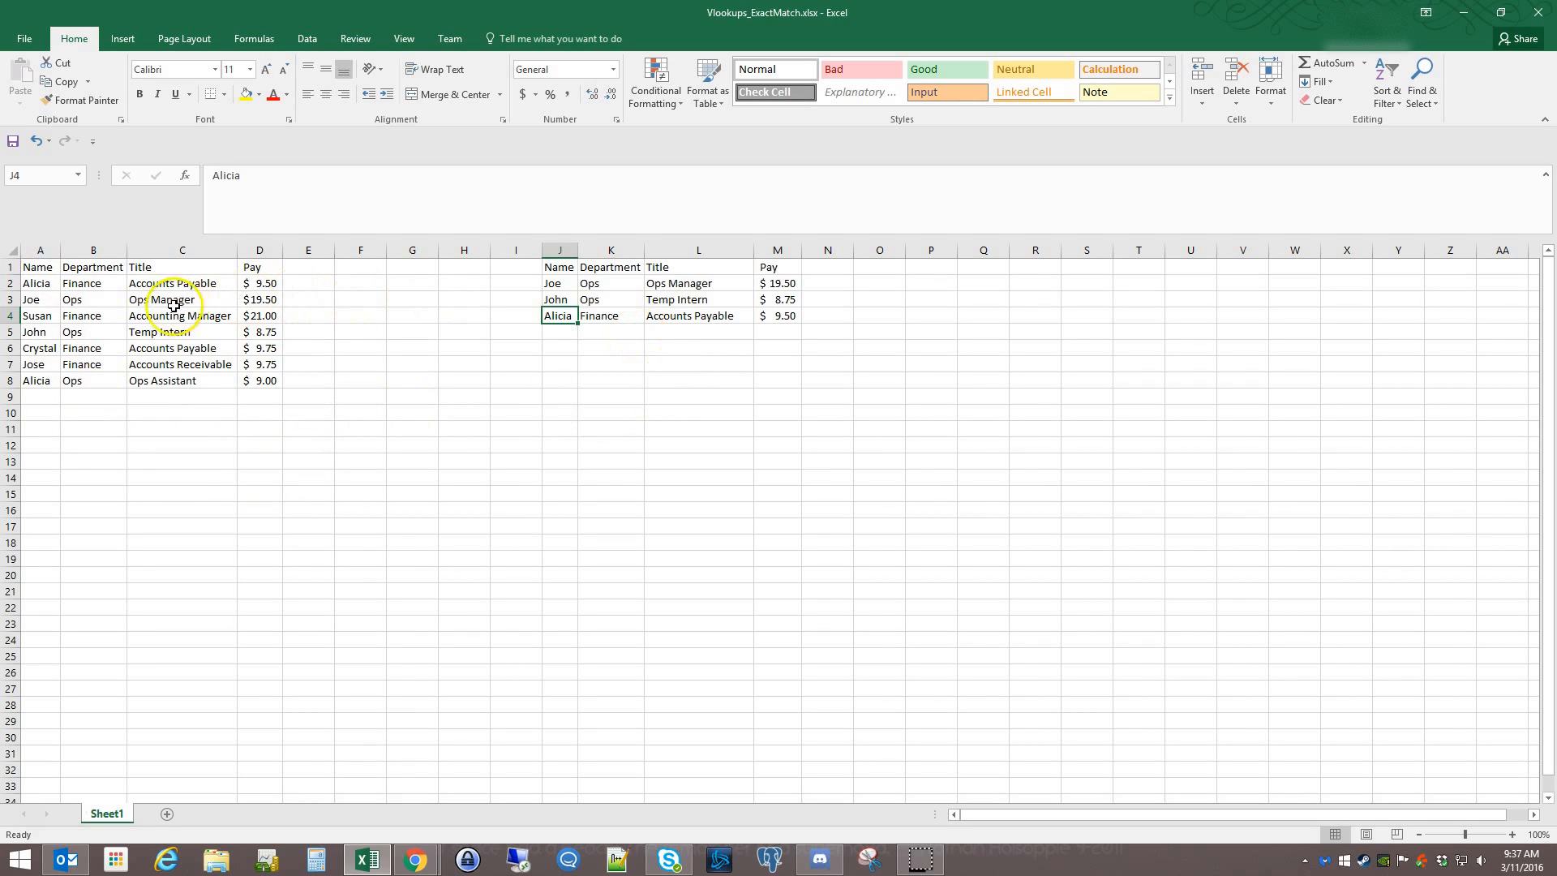
Examine source columns A and B as the lookup range of K4, and check K4 against the lookup name in J4.
click(42, 248)
click(85, 249)
click(45, 249)
click(82, 249)
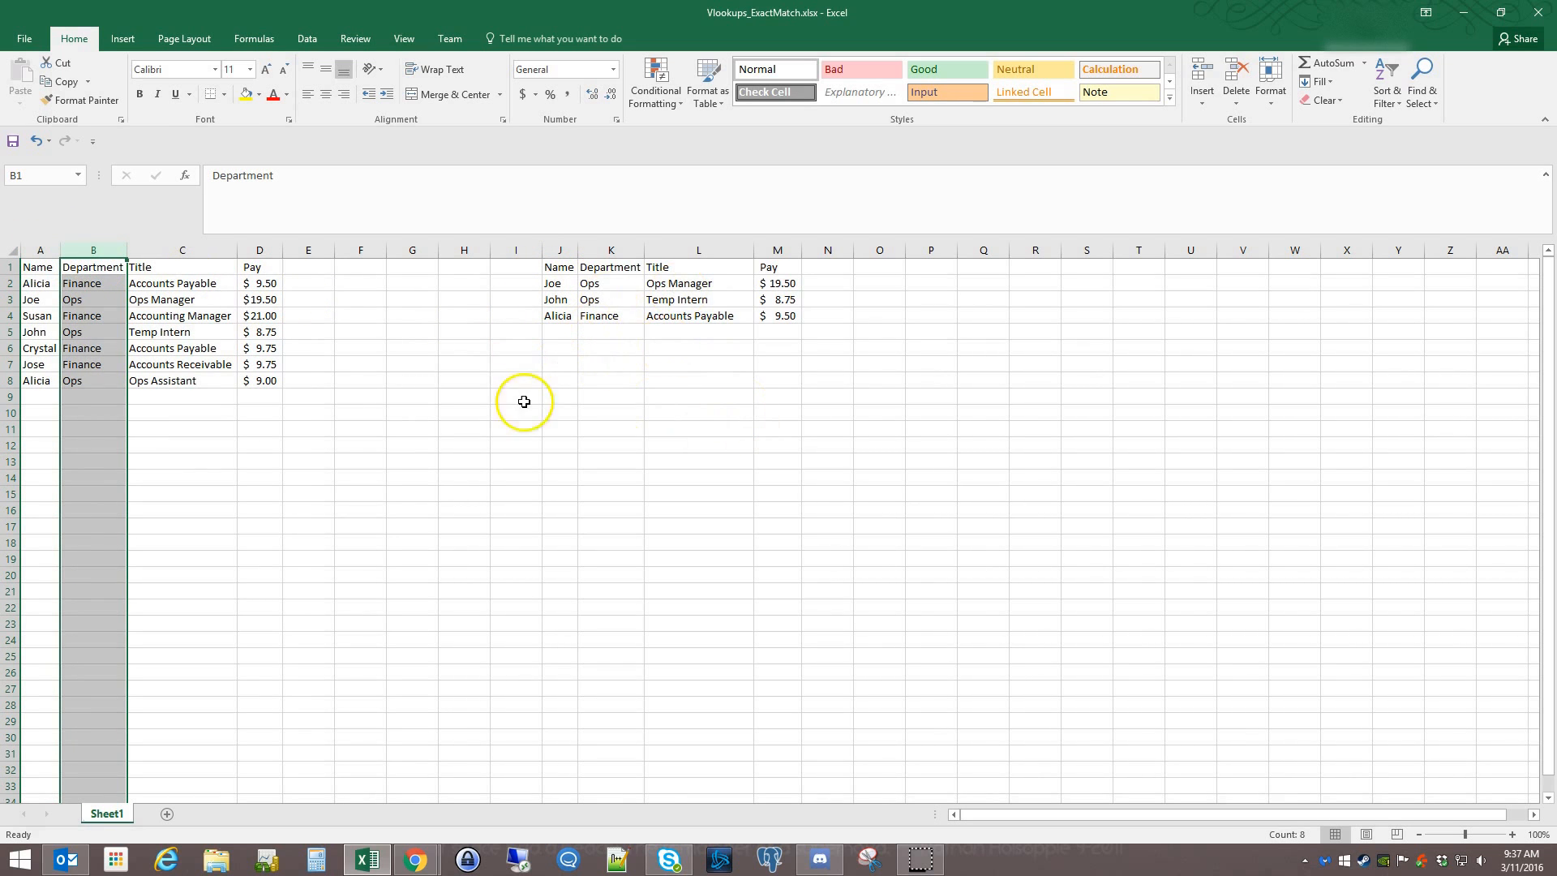
click(616, 315)
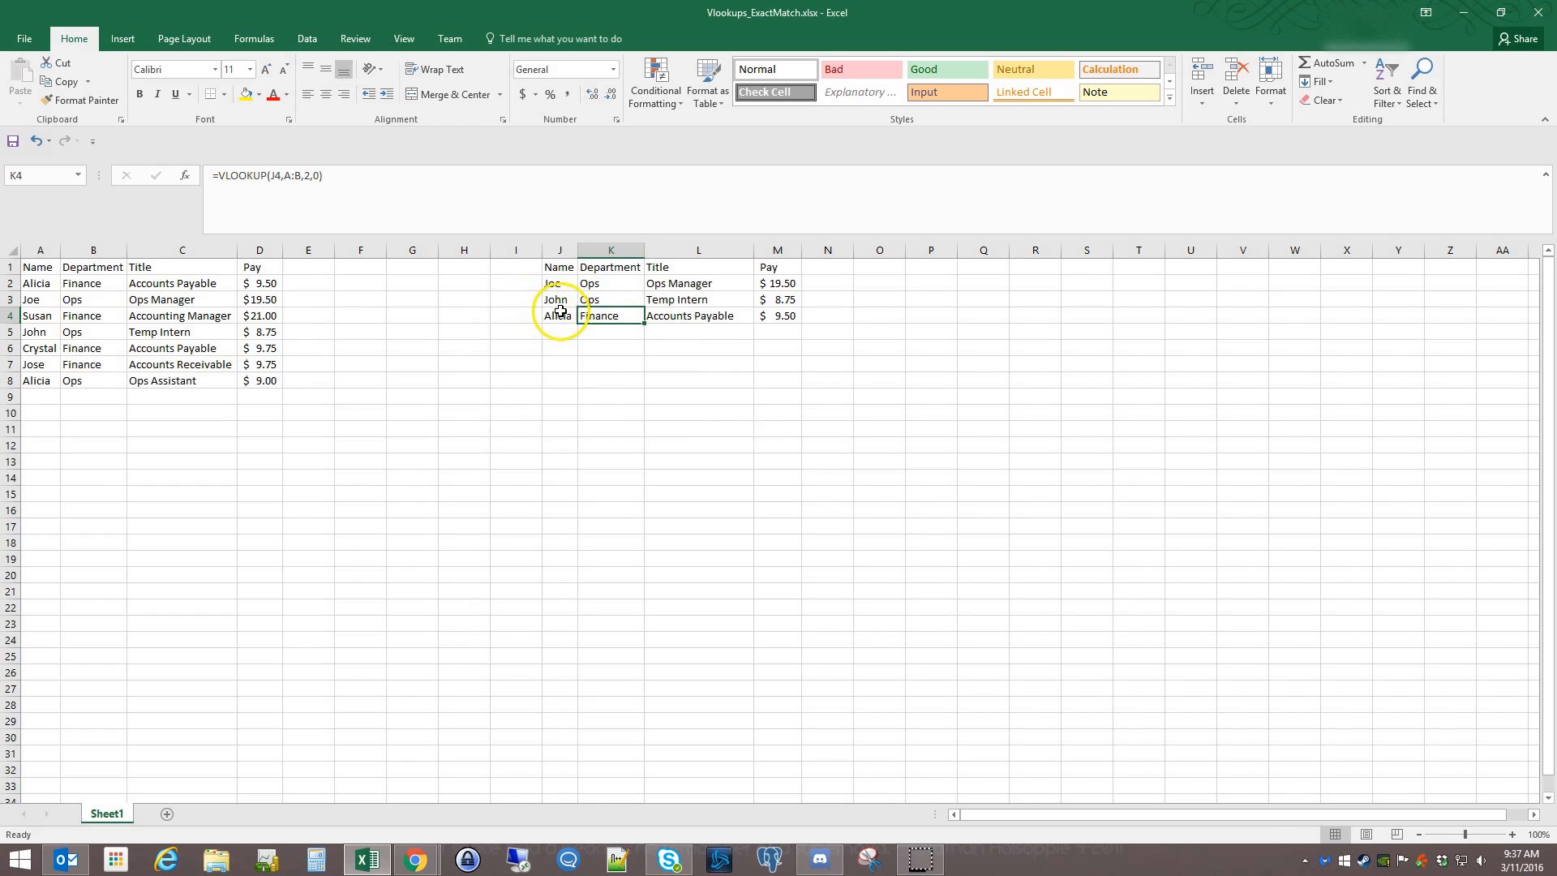
click(559, 312)
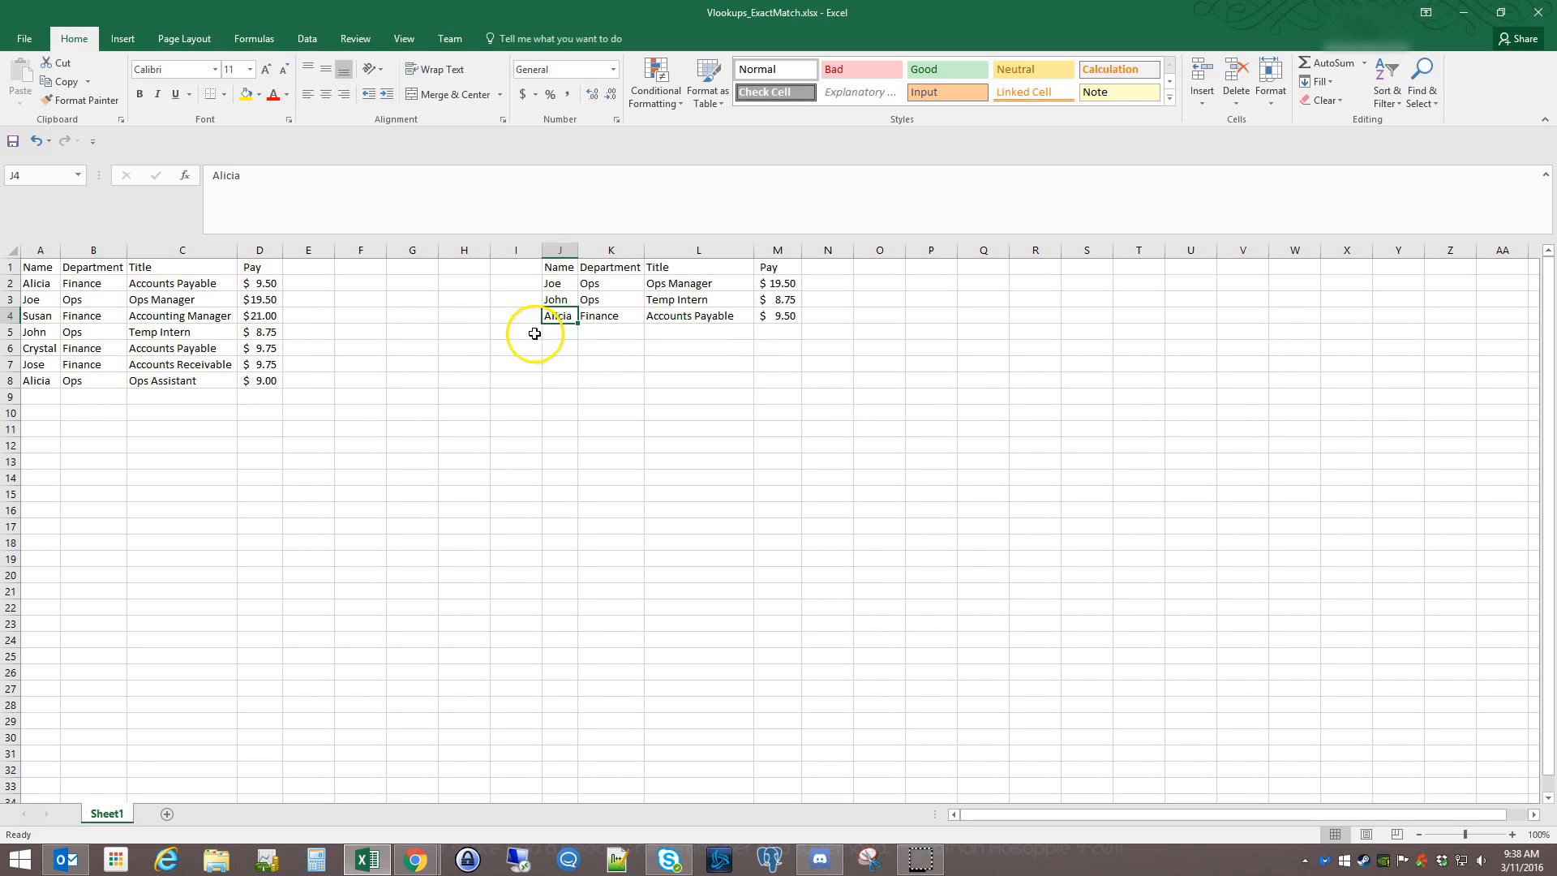
Compare the duplicated name's second entry in A8 and its department in B8 with the K4 department lookup.
click(37, 380)
click(76, 381)
key(Left)
click(85, 382)
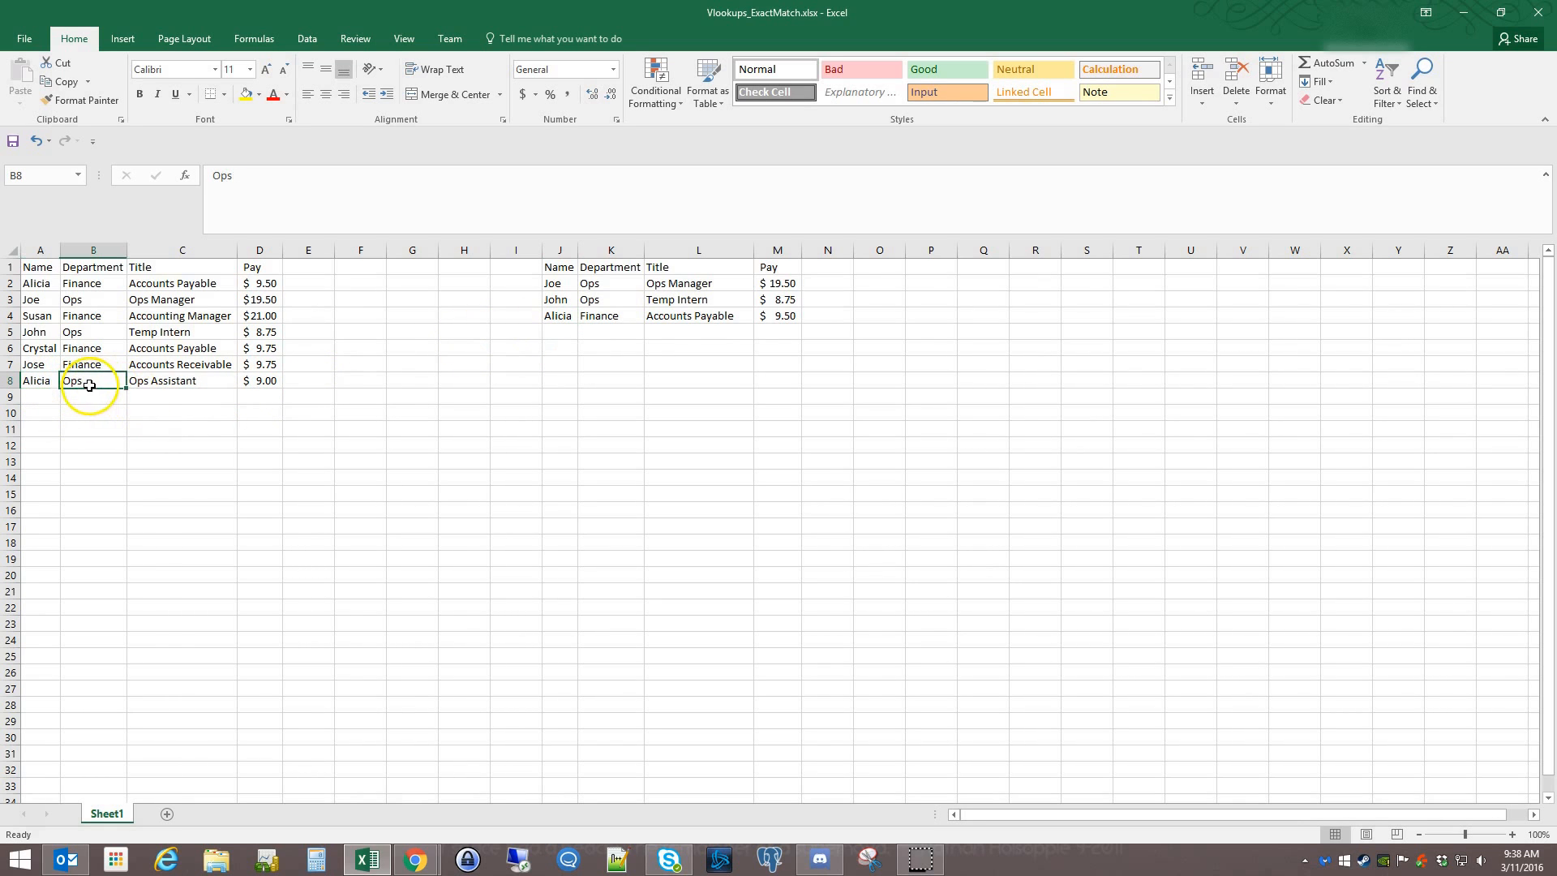
click(616, 317)
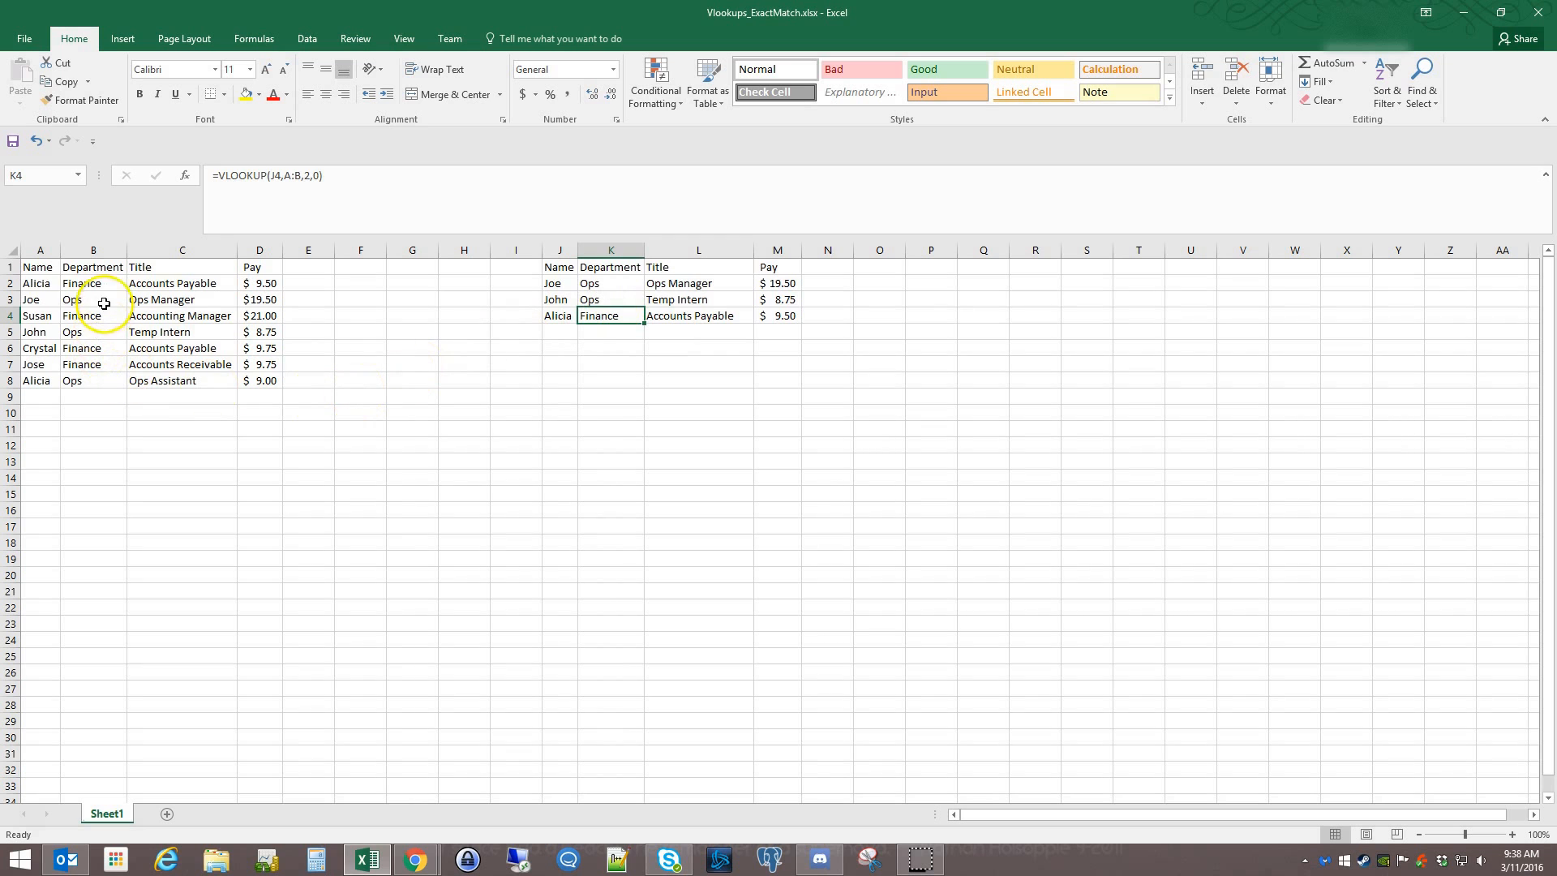
Widen column A and append the last initial "G." to the duplicated name in A2.
click(38, 281)
drag(59, 251, 93, 252)
double_click(64, 280)
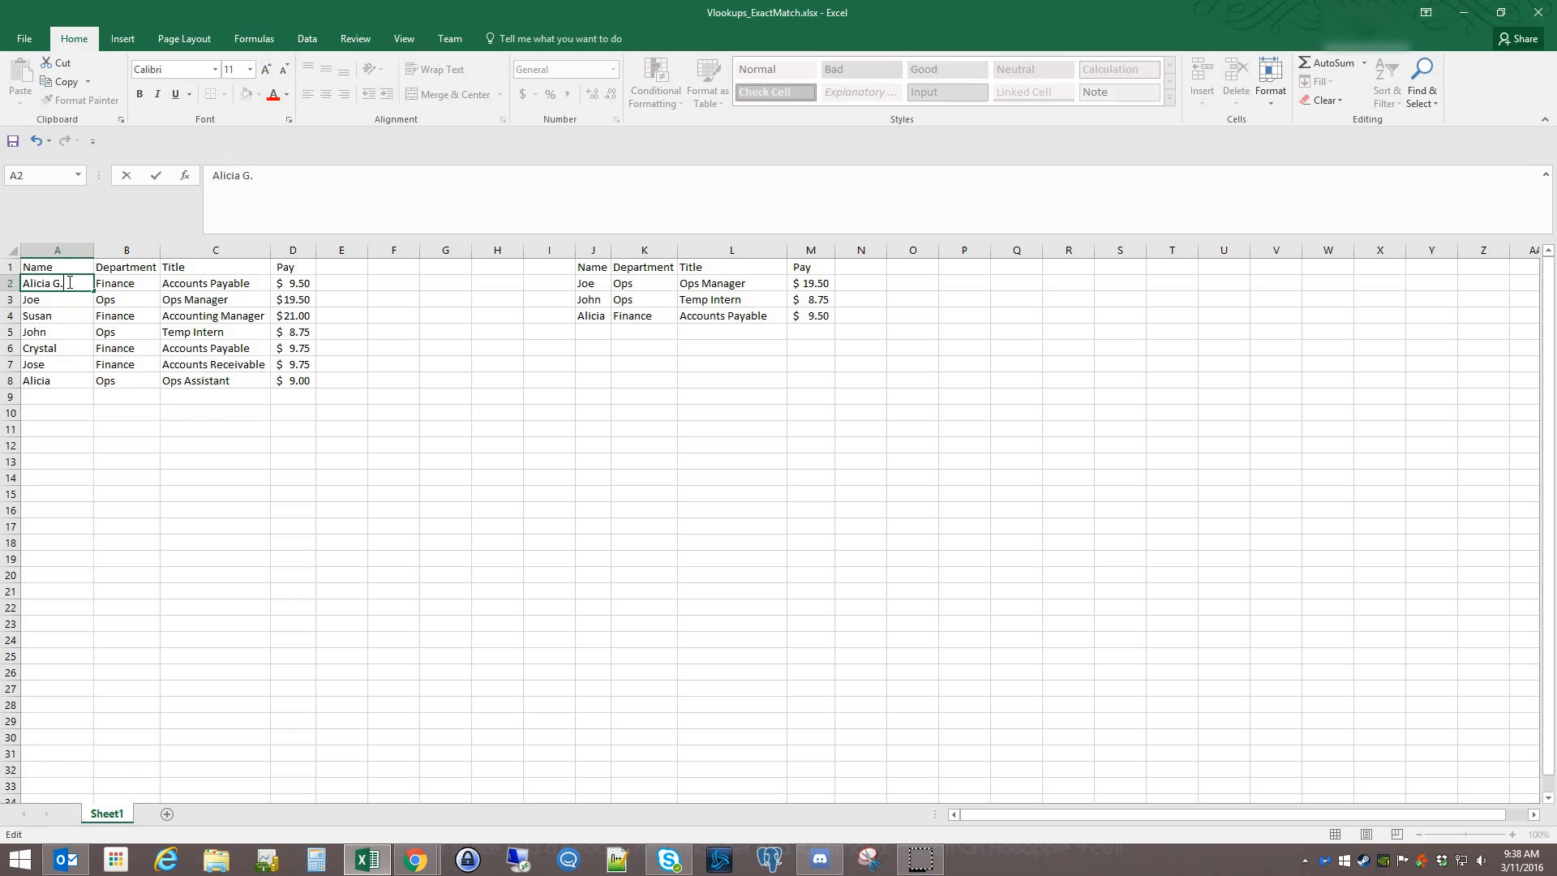
key(Return)
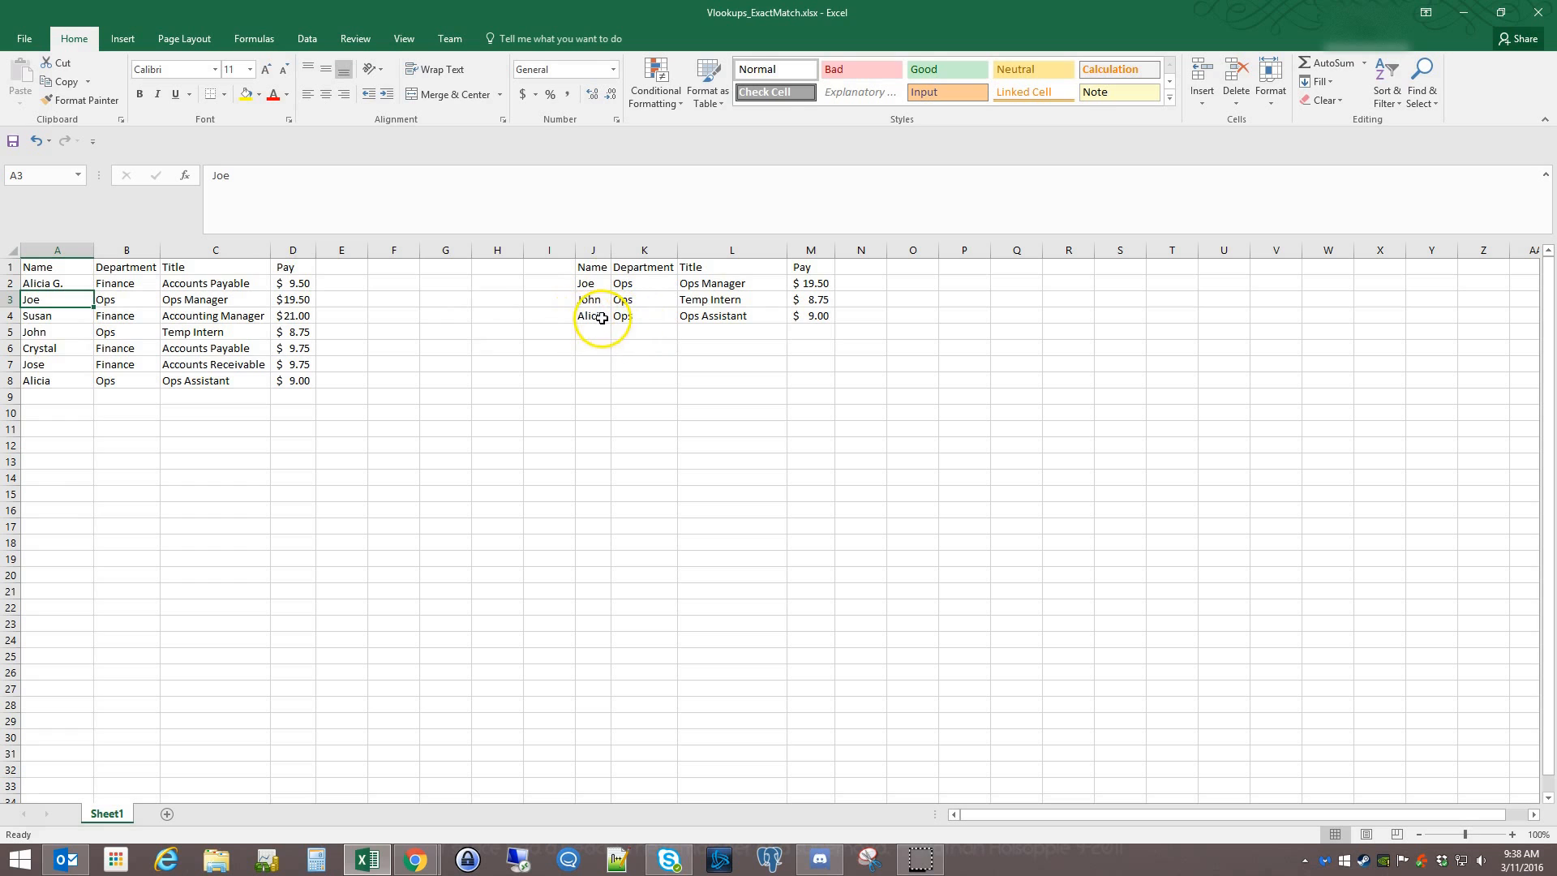
Append the last initial "V." to the duplicated name in A8 to distinguish it from the one in A2.
click(67, 378)
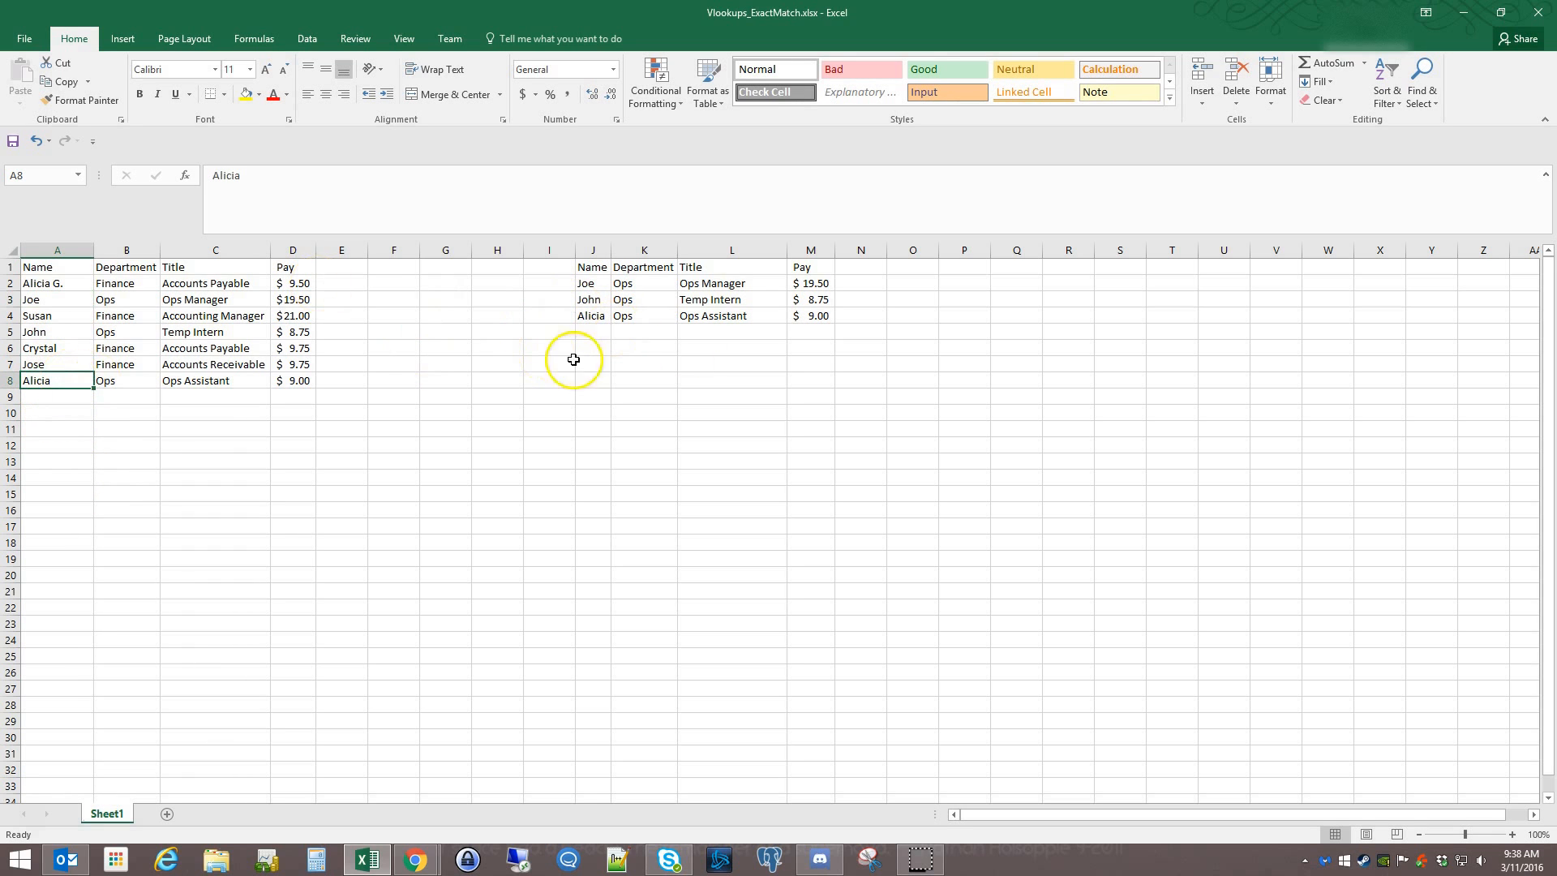
click(73, 280)
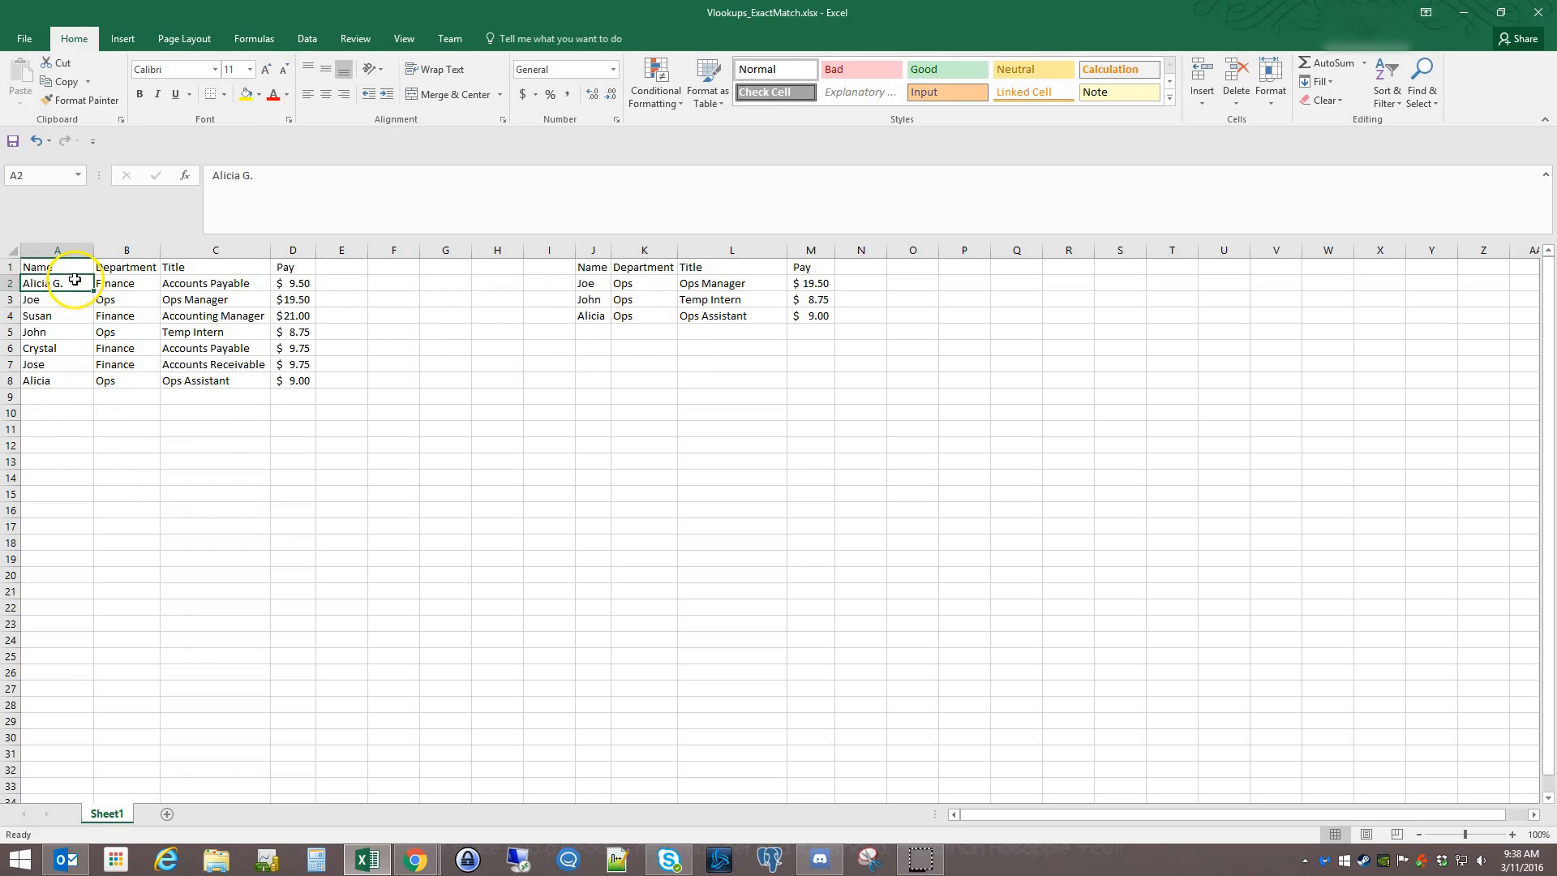
click(54, 381)
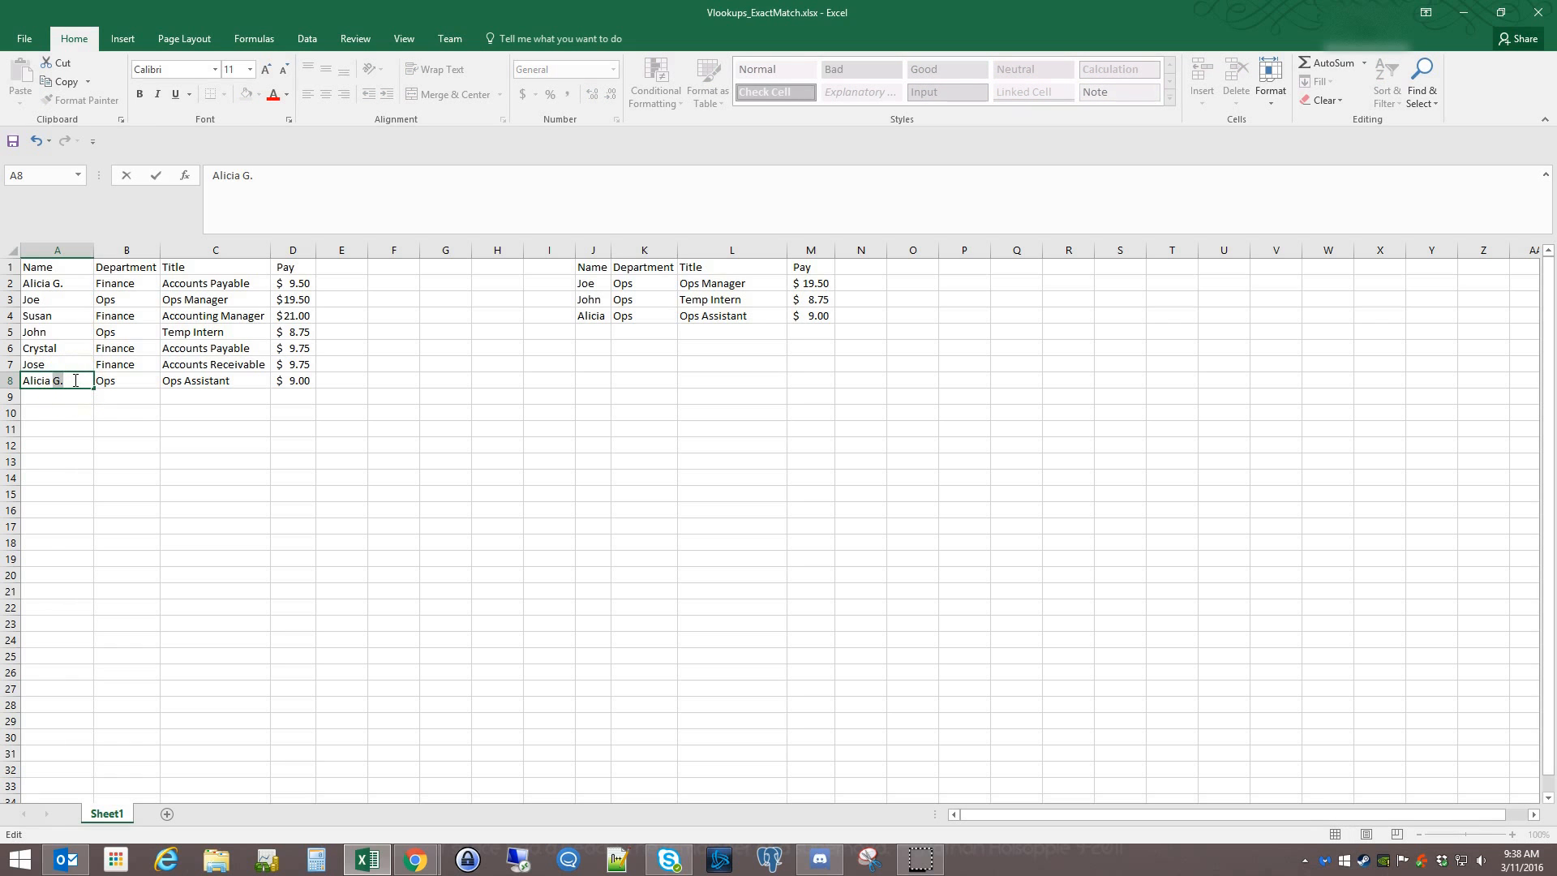
key(Return)
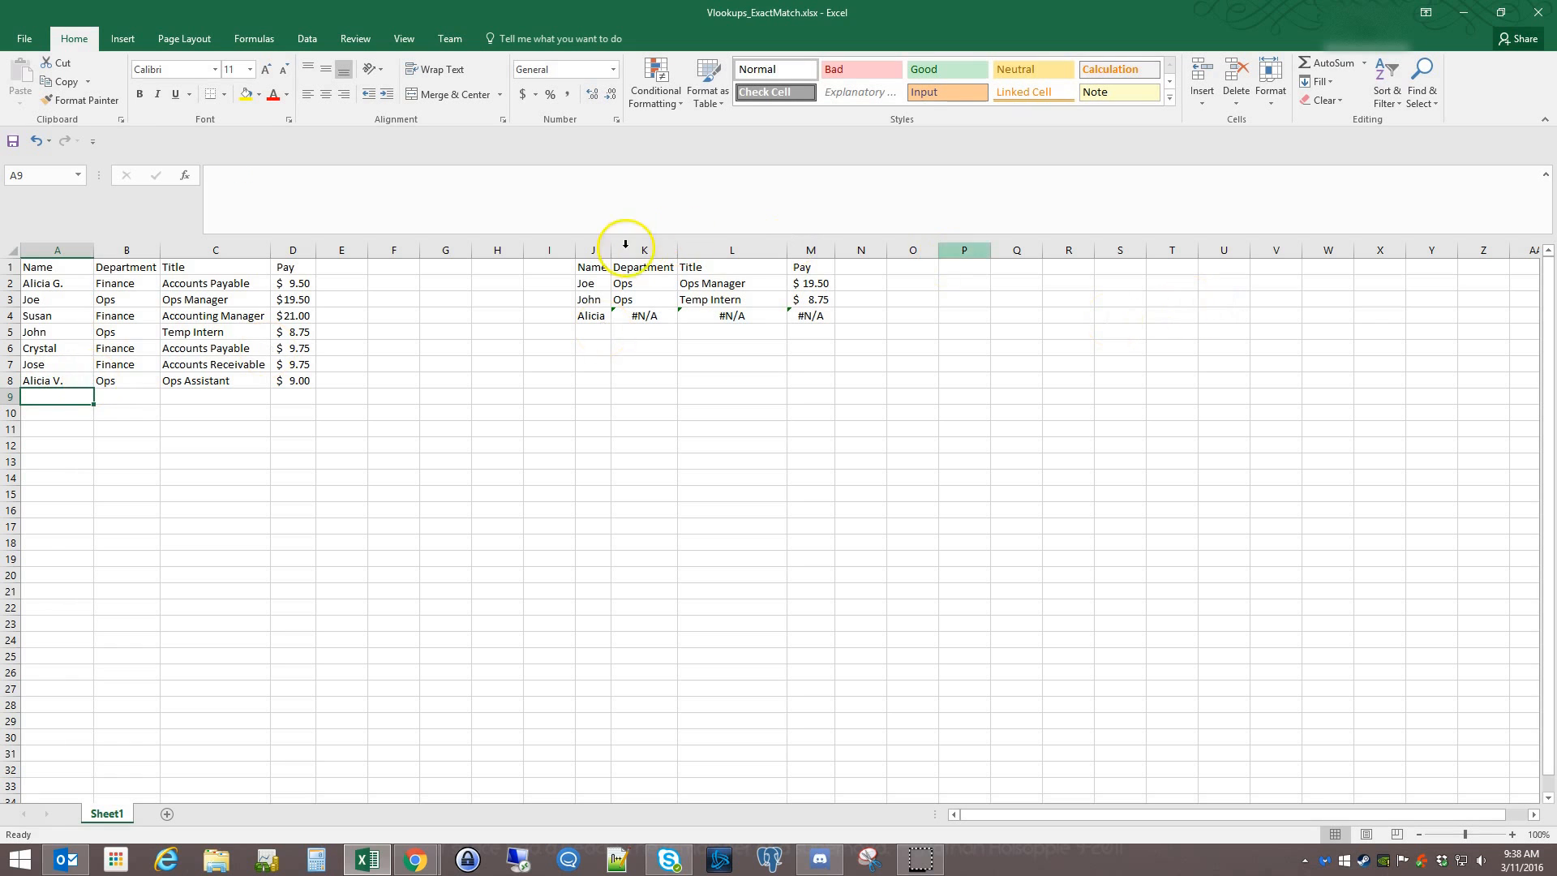
Examine the row 4 department, title and pay lookups in K4:M4 against the lookup name without an initial in J4.
click(642, 319)
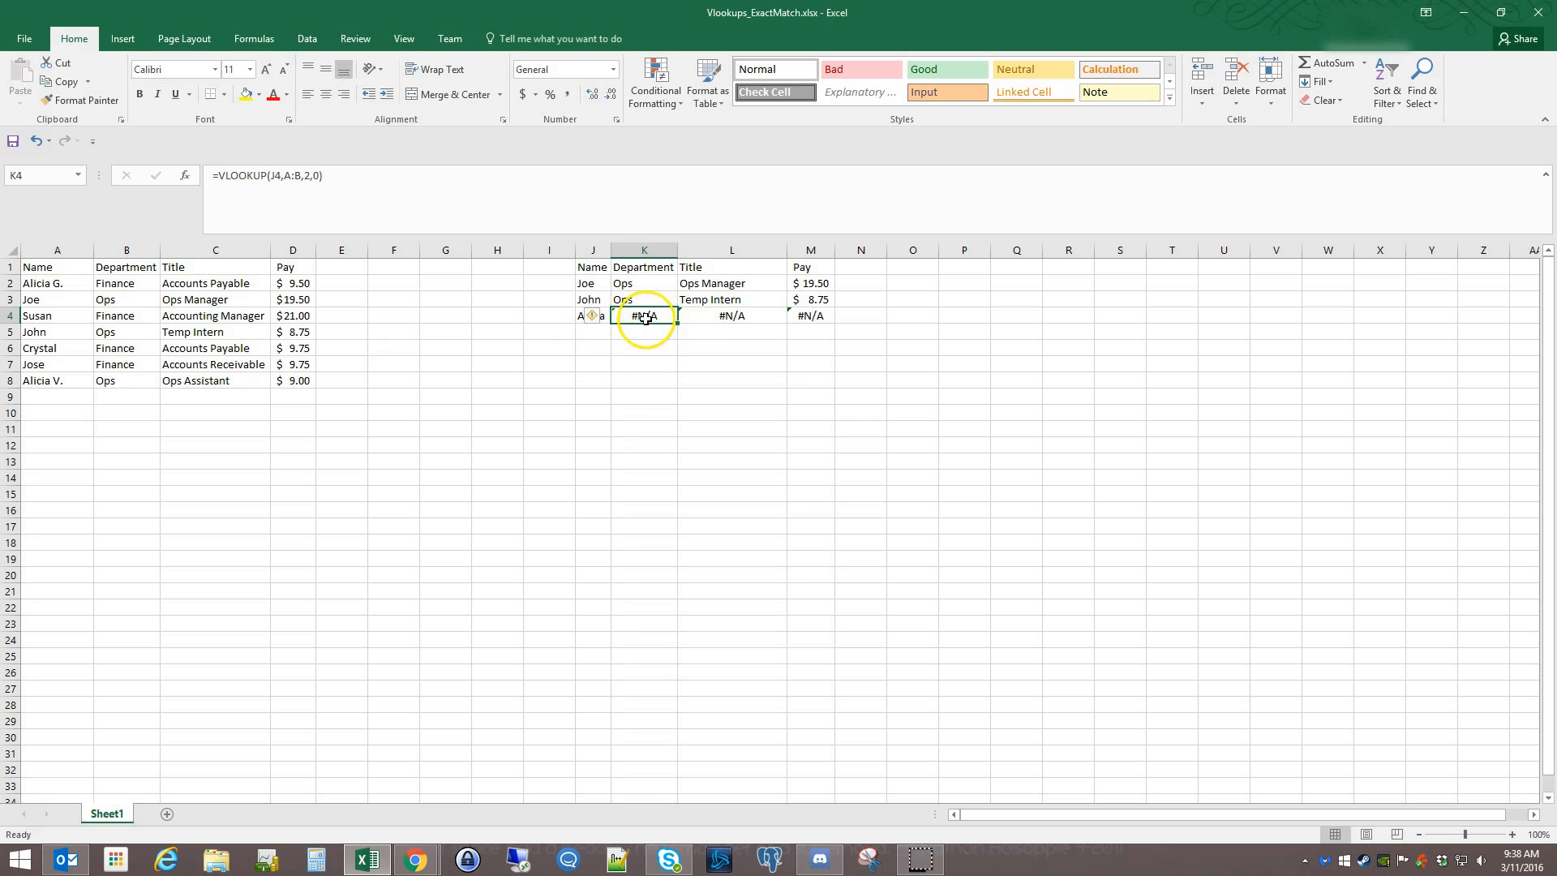
click(706, 316)
click(811, 315)
click(746, 316)
click(606, 319)
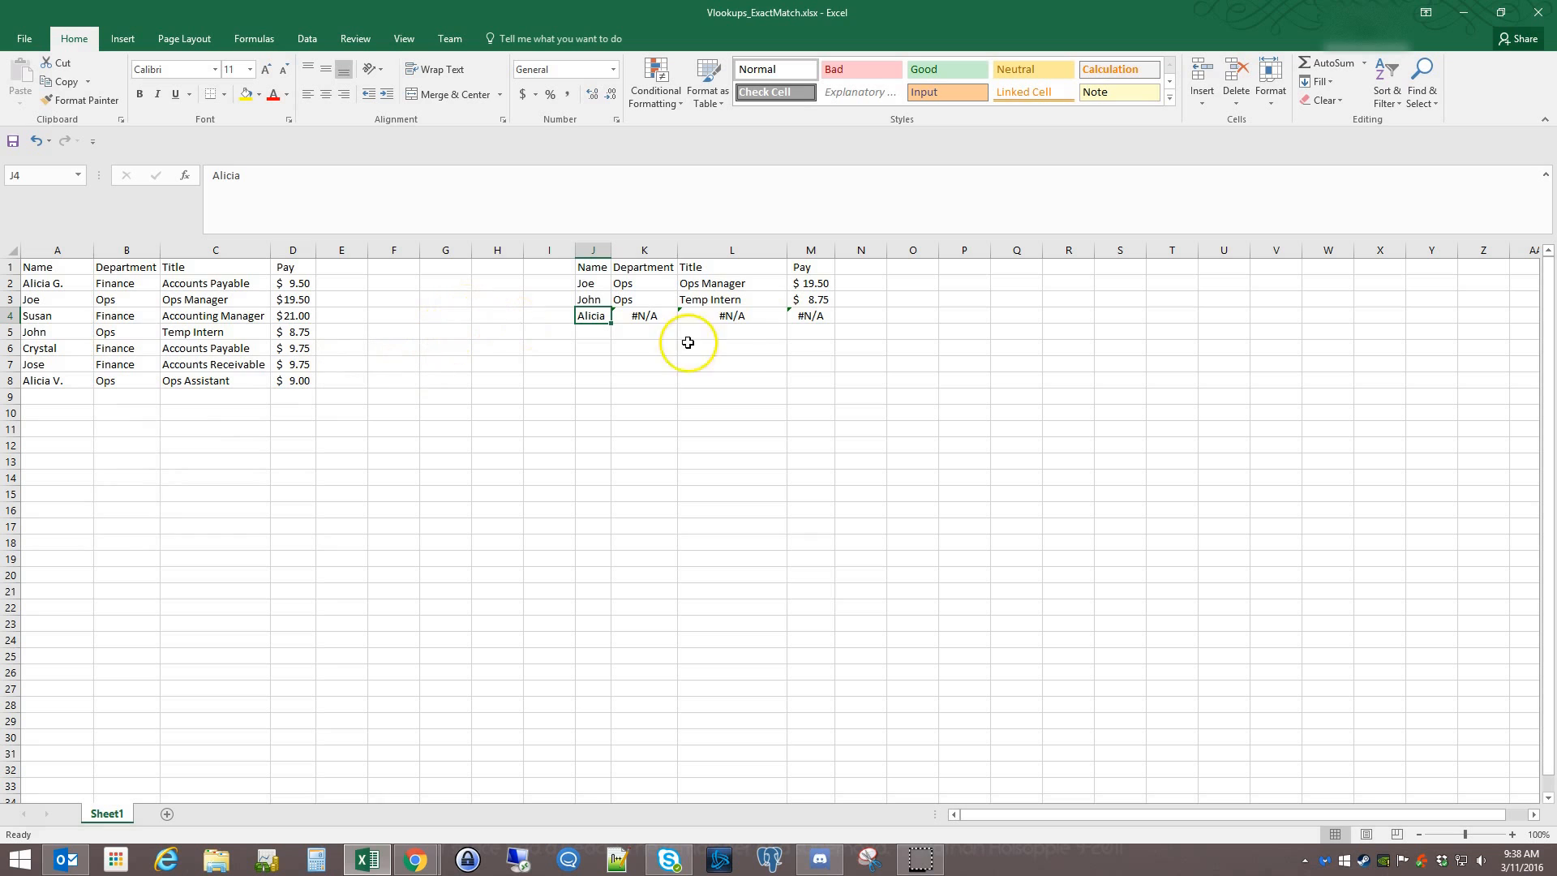
click(653, 320)
click(712, 317)
click(618, 316)
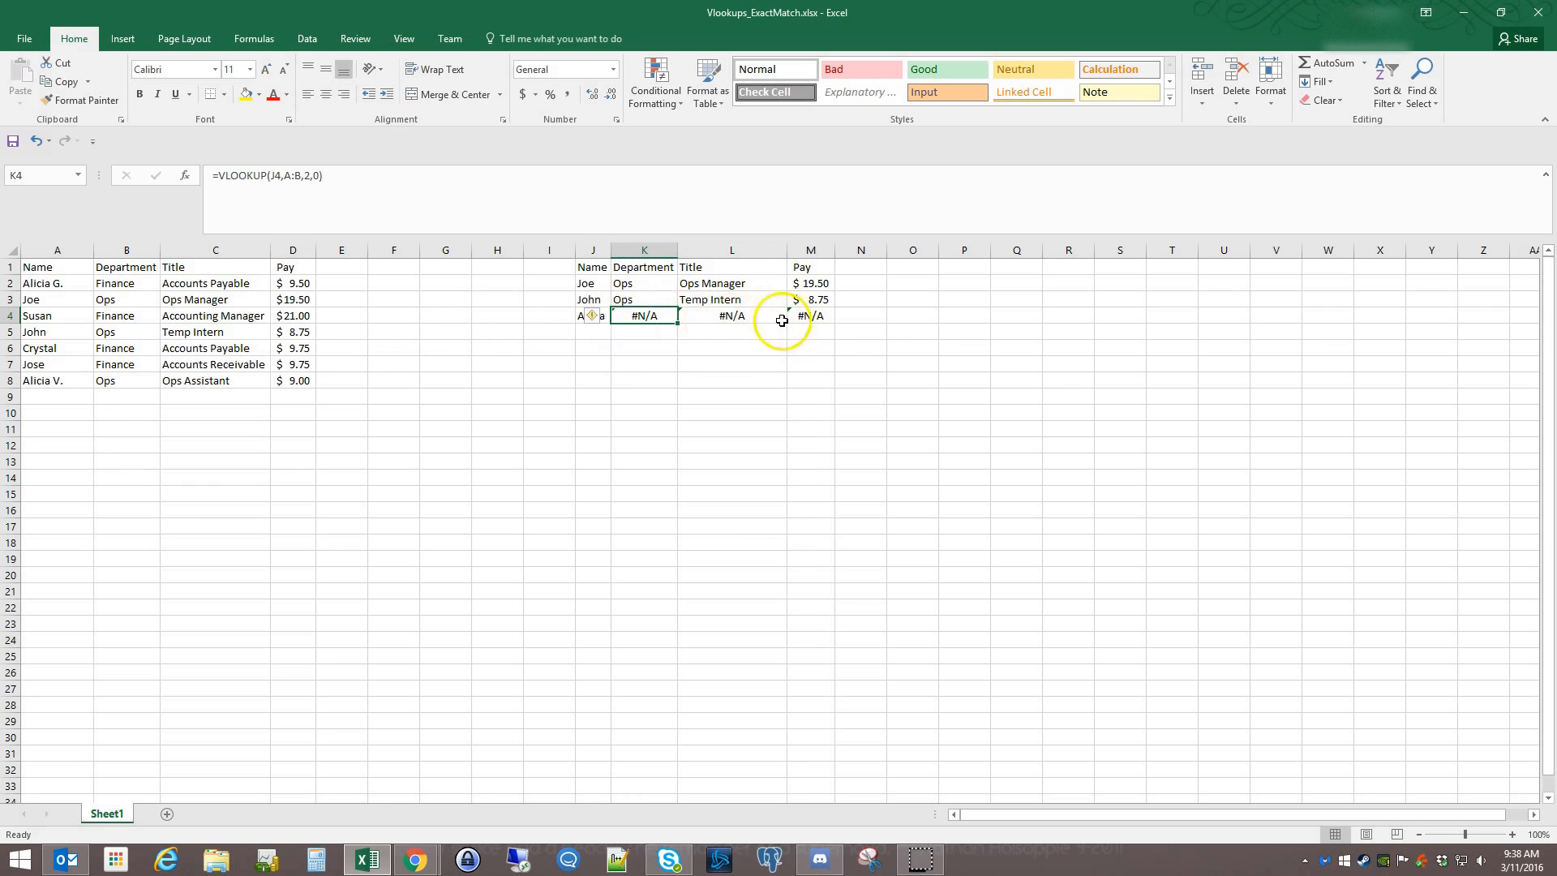
click(752, 317)
click(811, 318)
click(640, 317)
click(572, 321)
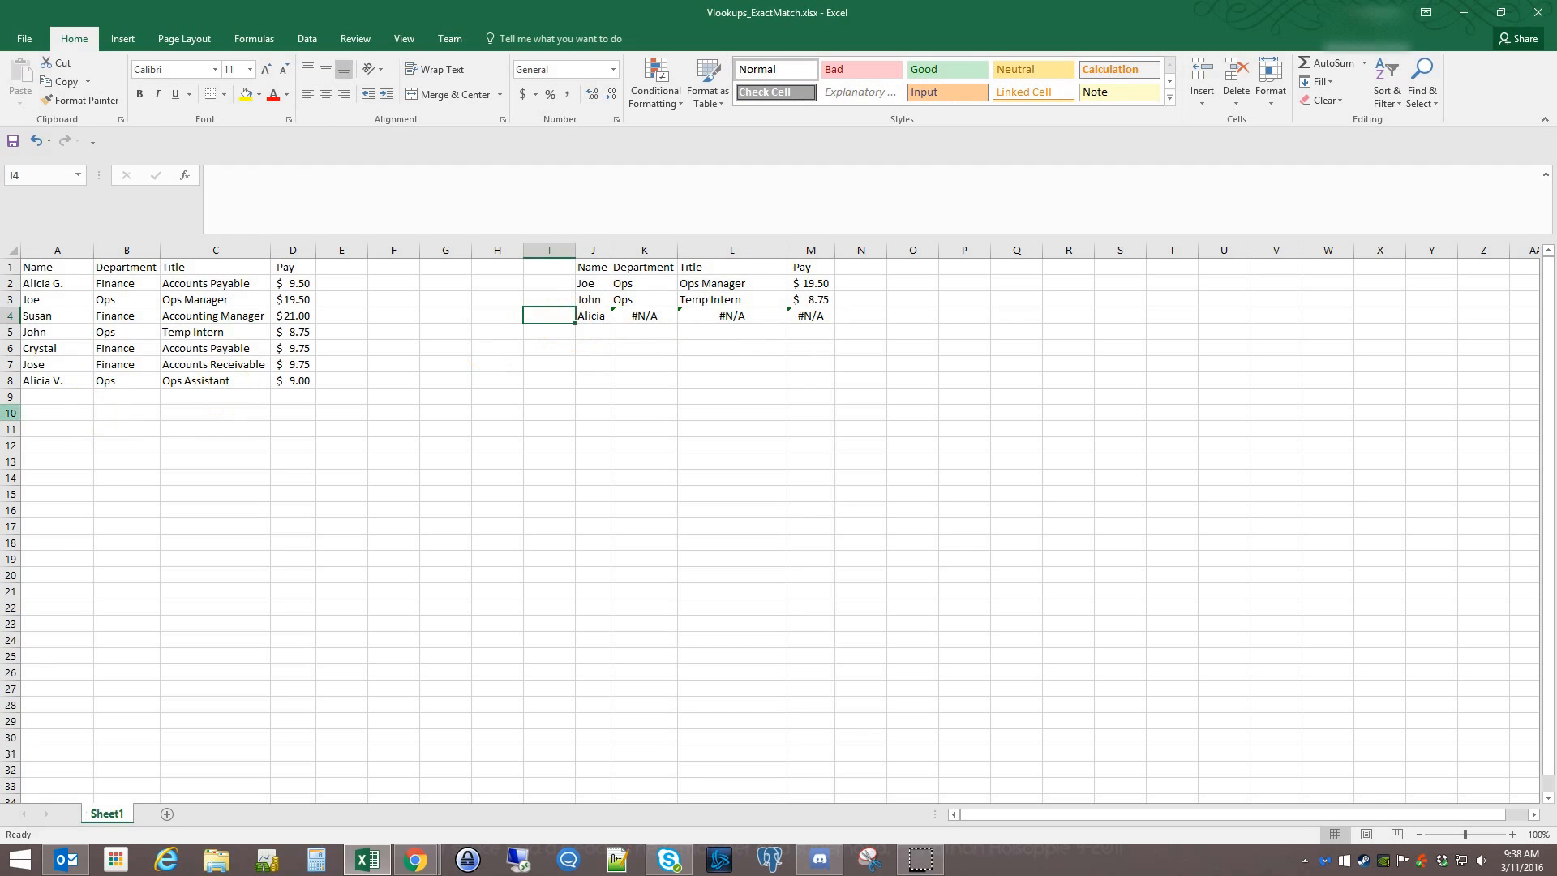
click(591, 318)
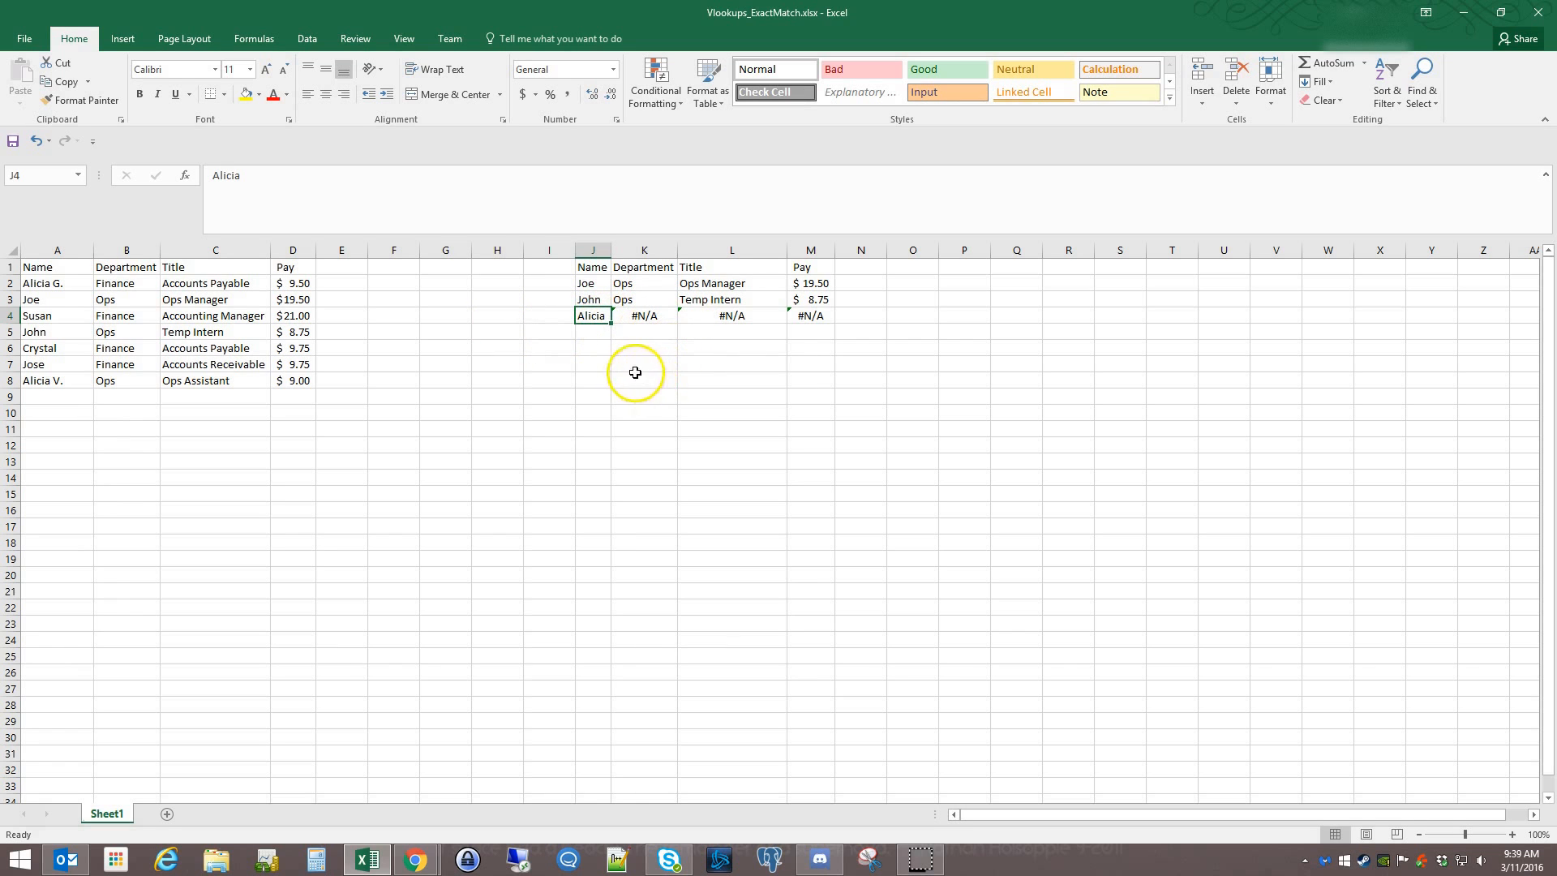
click(648, 316)
click(739, 316)
click(818, 319)
click(645, 316)
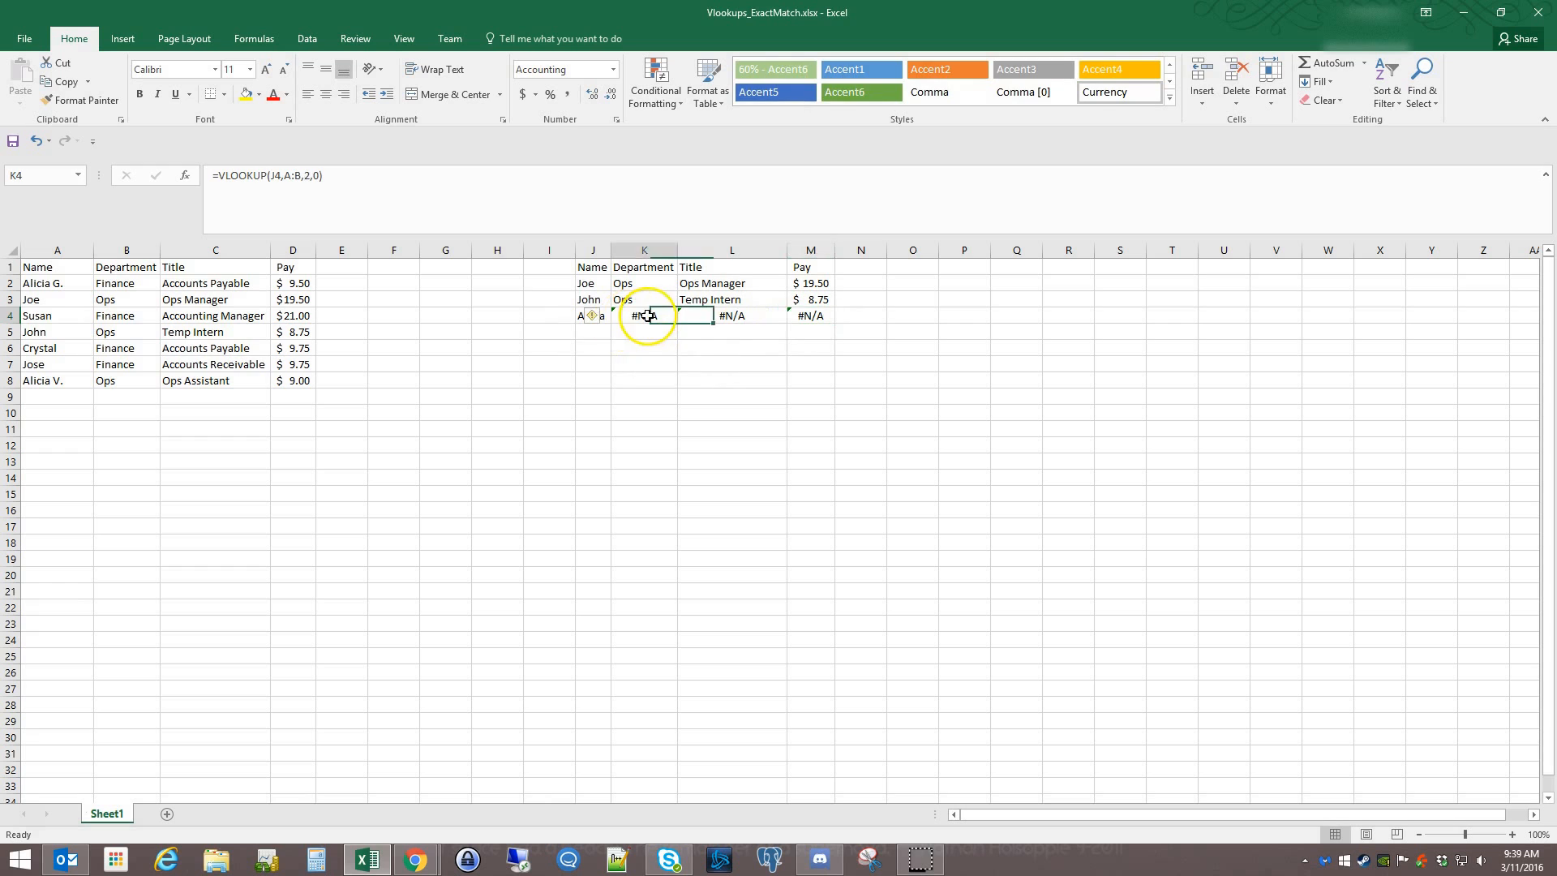
Append last initials to the remaining source names: "A." in A7, "B." in A6, "D." in A5, "T." in A4 and "X." in A3.
double_click(71, 363)
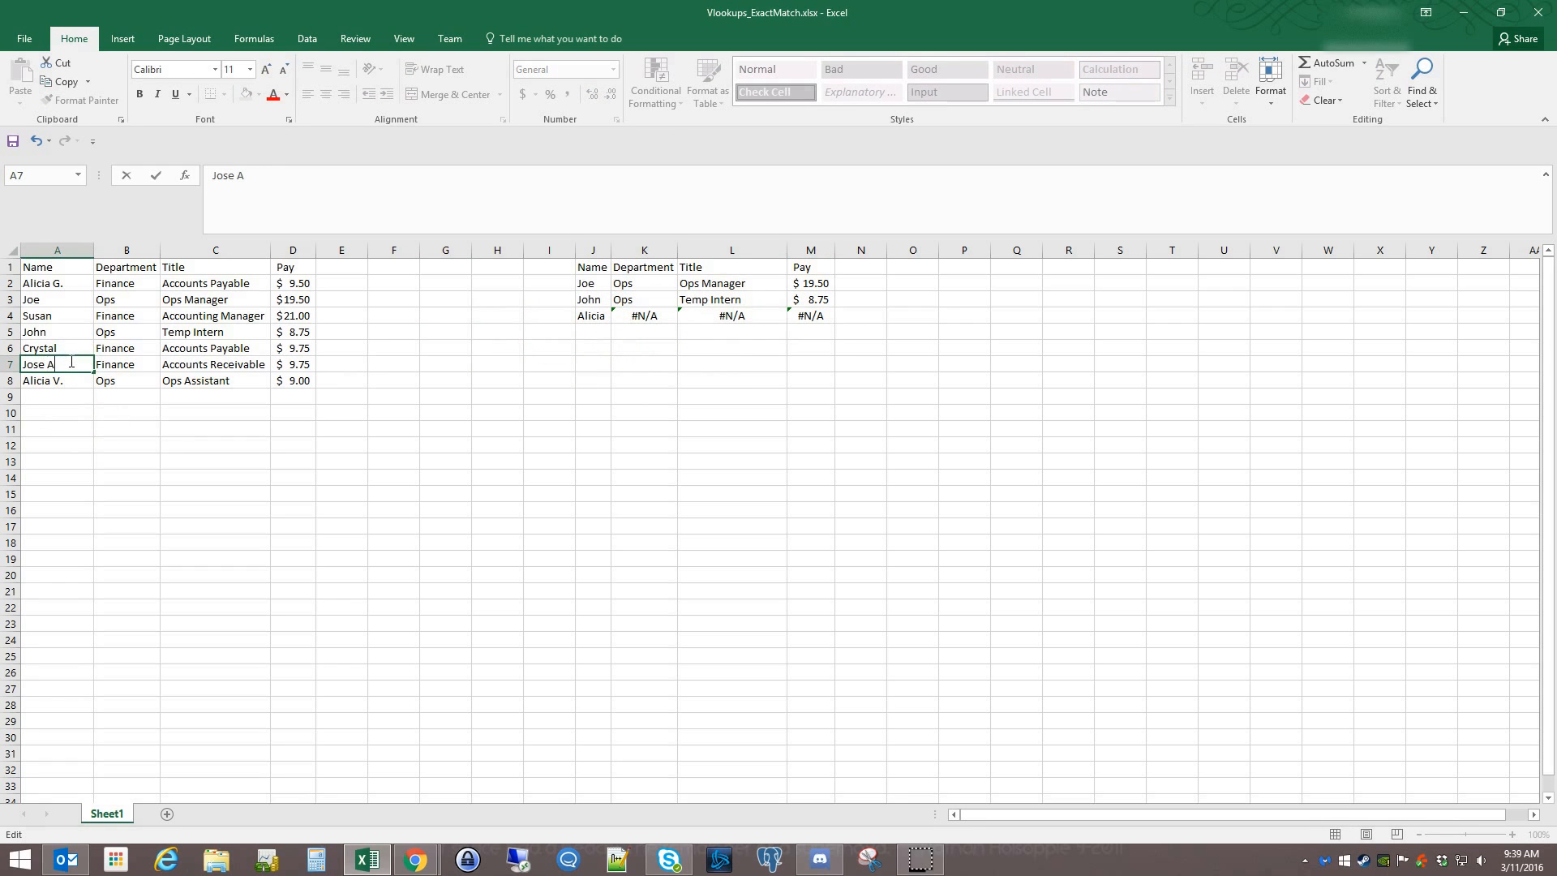
double_click(75, 348)
text(B.)
click(63, 332)
double_click(62, 332)
text(D.)
click(64, 315)
double_click(68, 315)
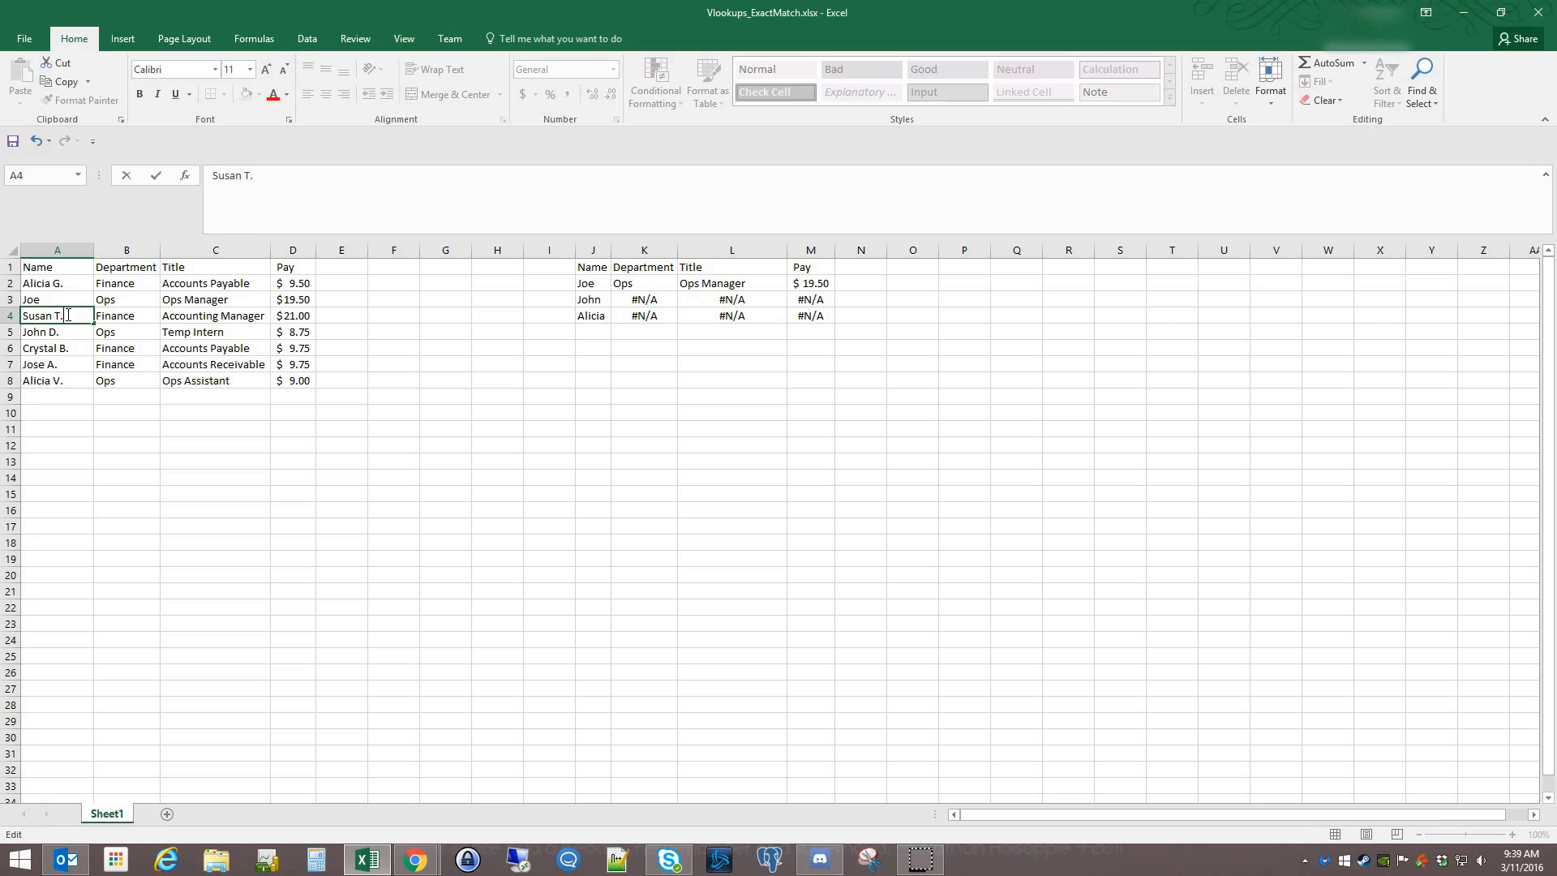
click(65, 298)
double_click(64, 296)
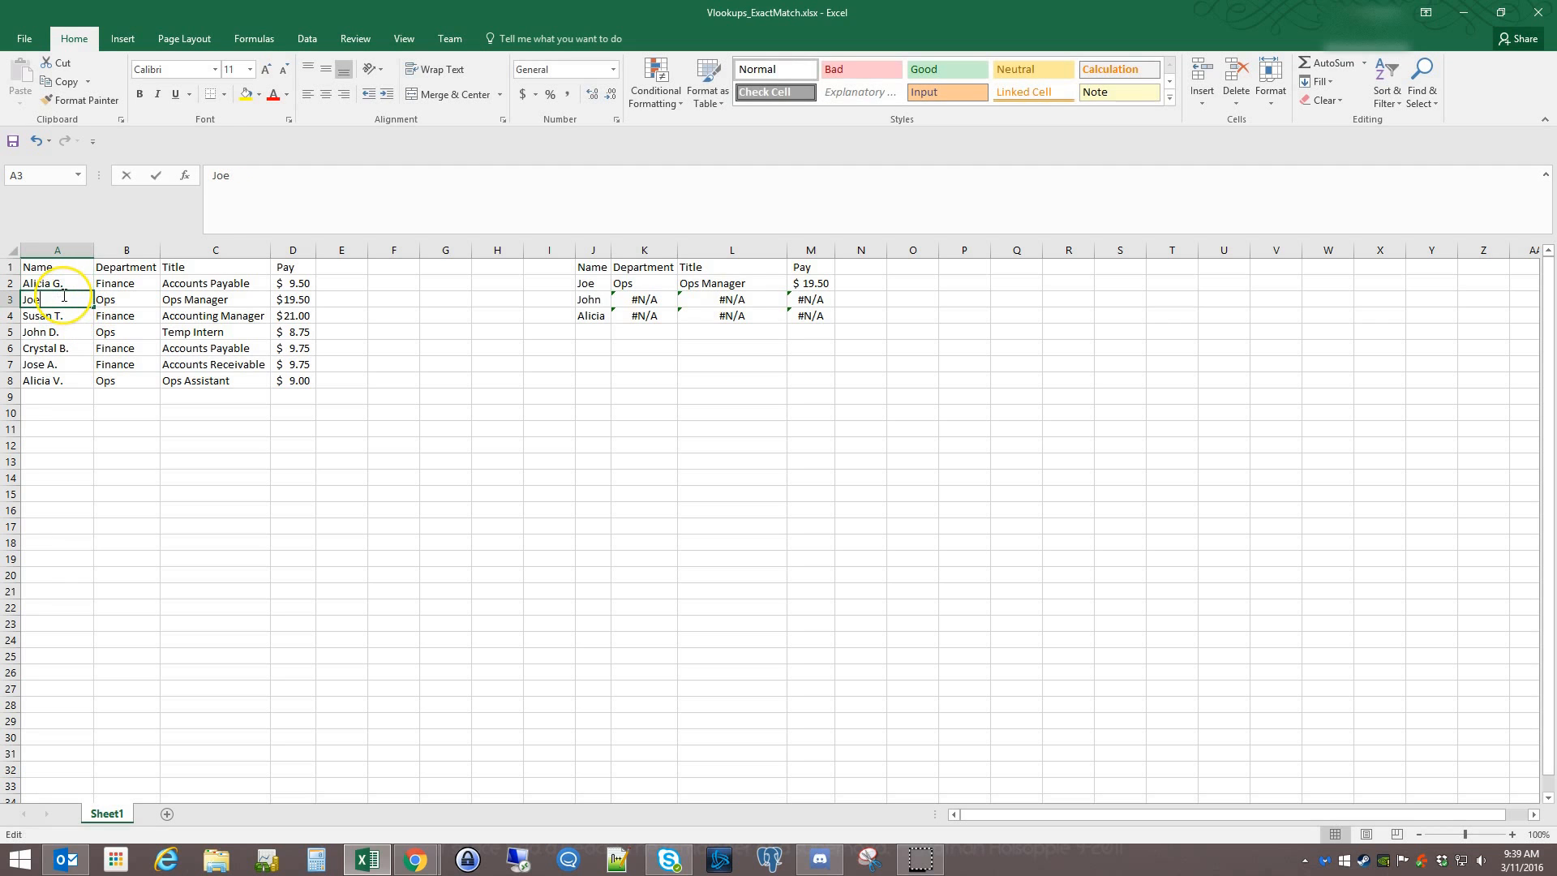
click(128, 382)
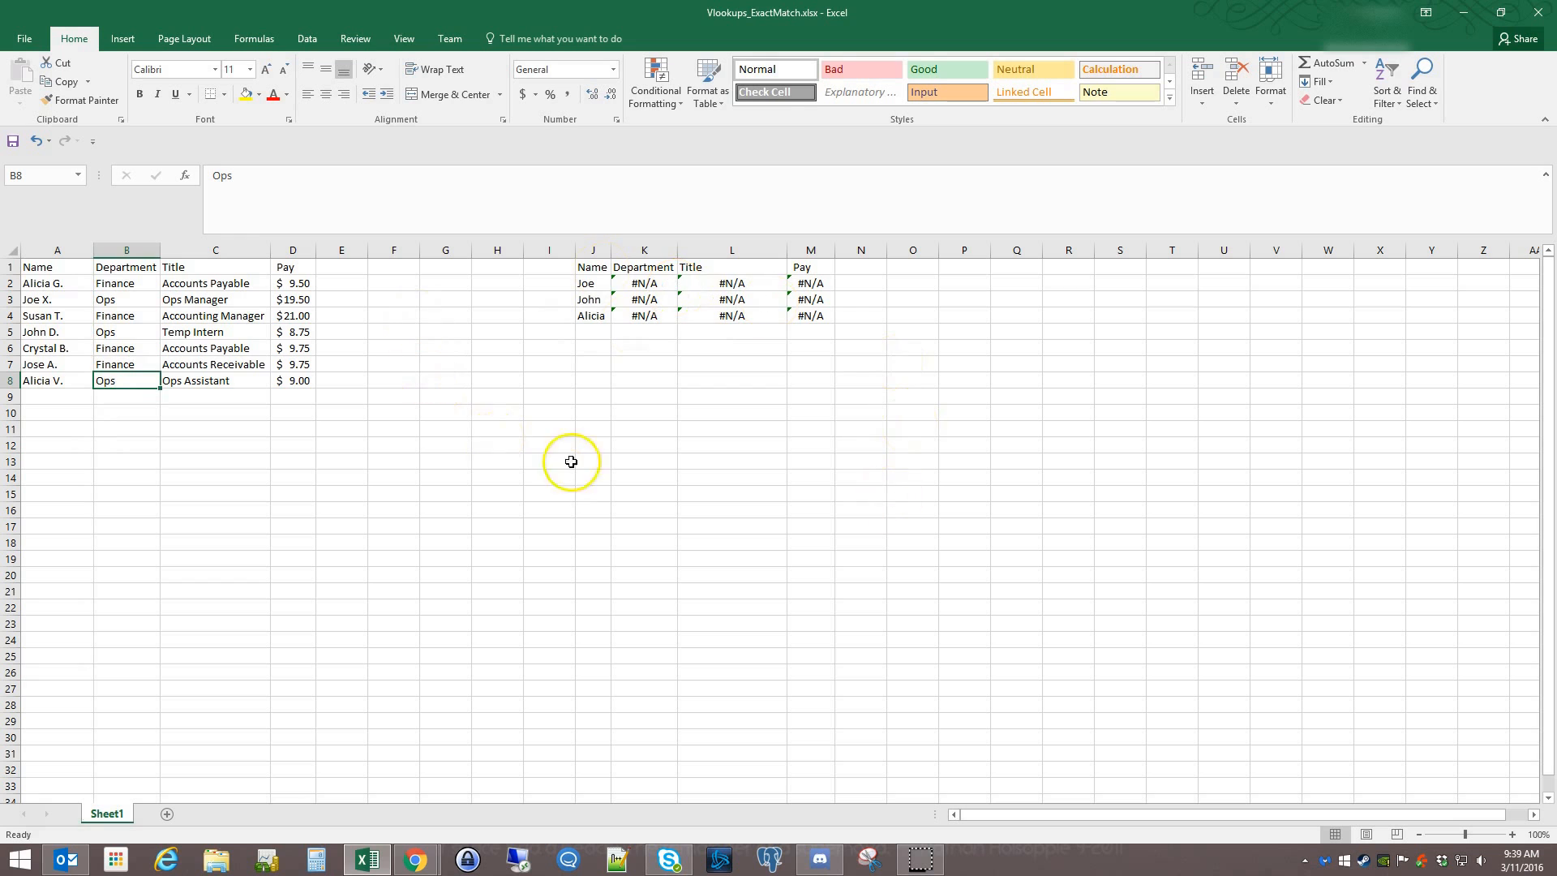
Copy the source names with initials from A3 and A5 into lookup name cells J2 and J3, respectively.
click(70, 300)
key(ctrl+c)
click(604, 286)
right_click(604, 290)
click(664, 361)
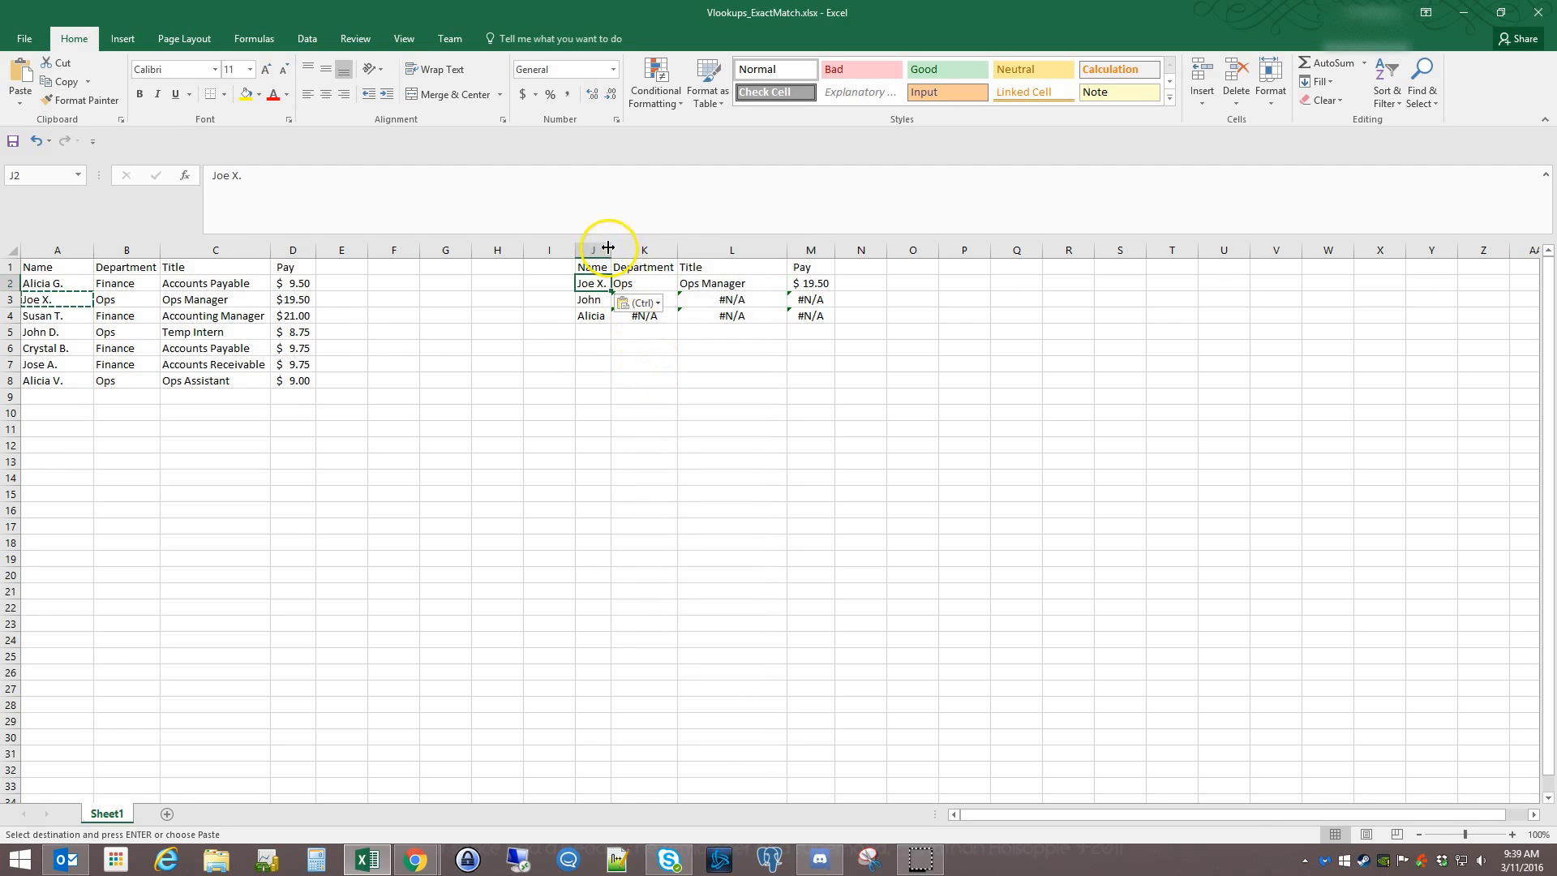
click(51, 331)
key(ctrl+c)
click(593, 299)
key(ctrl+v)
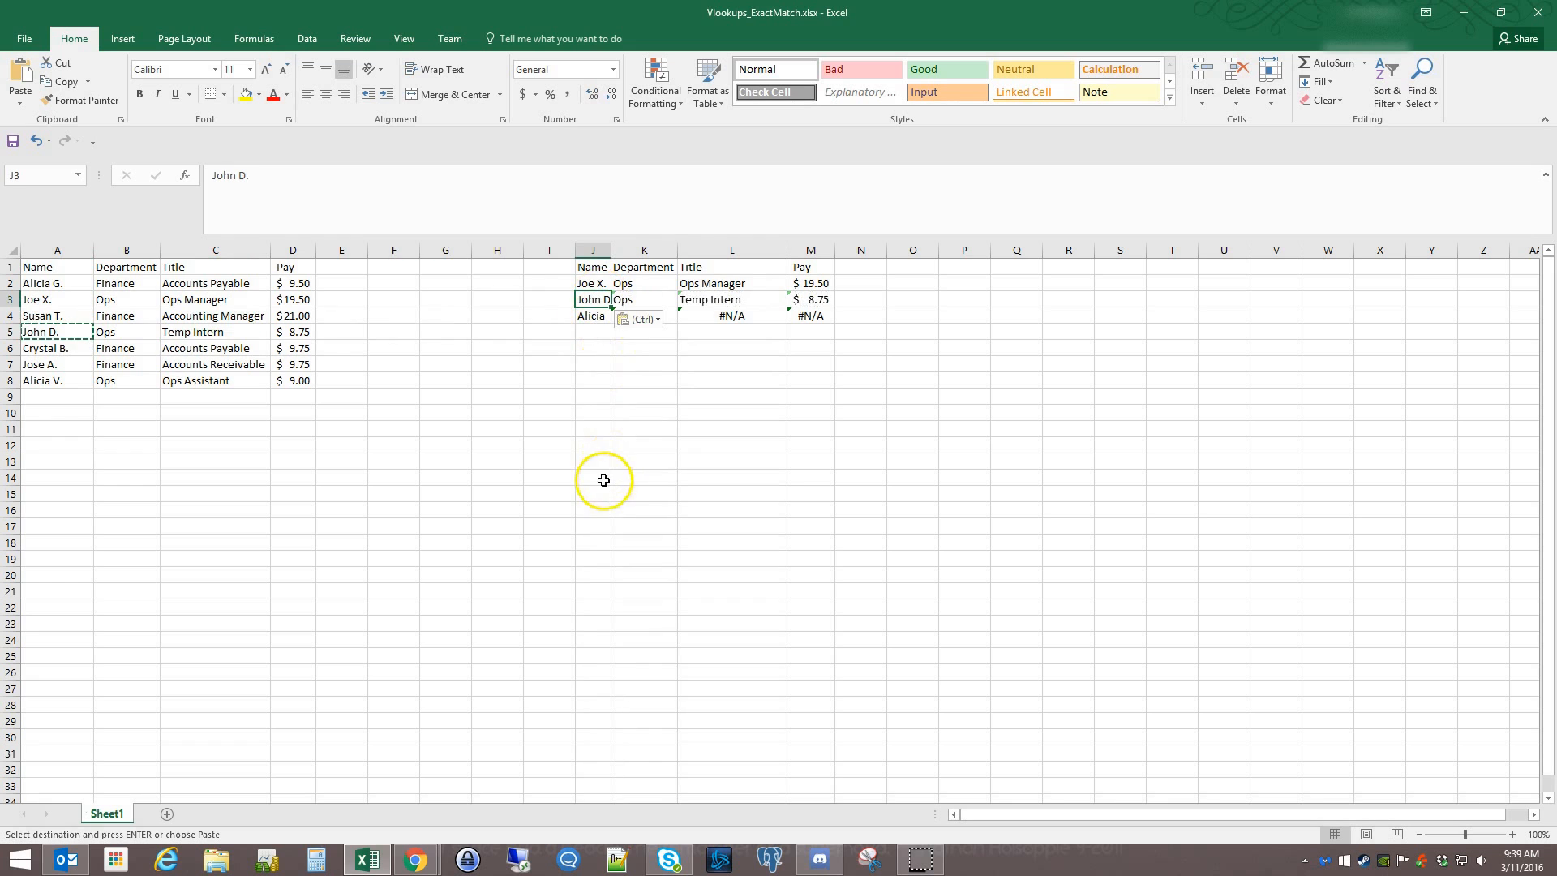
Copy the source name with initial from A8 into lookup name cell J4, and autofit column J.
click(50, 380)
key(ctrl+c)
click(587, 317)
key(ctrl+v)
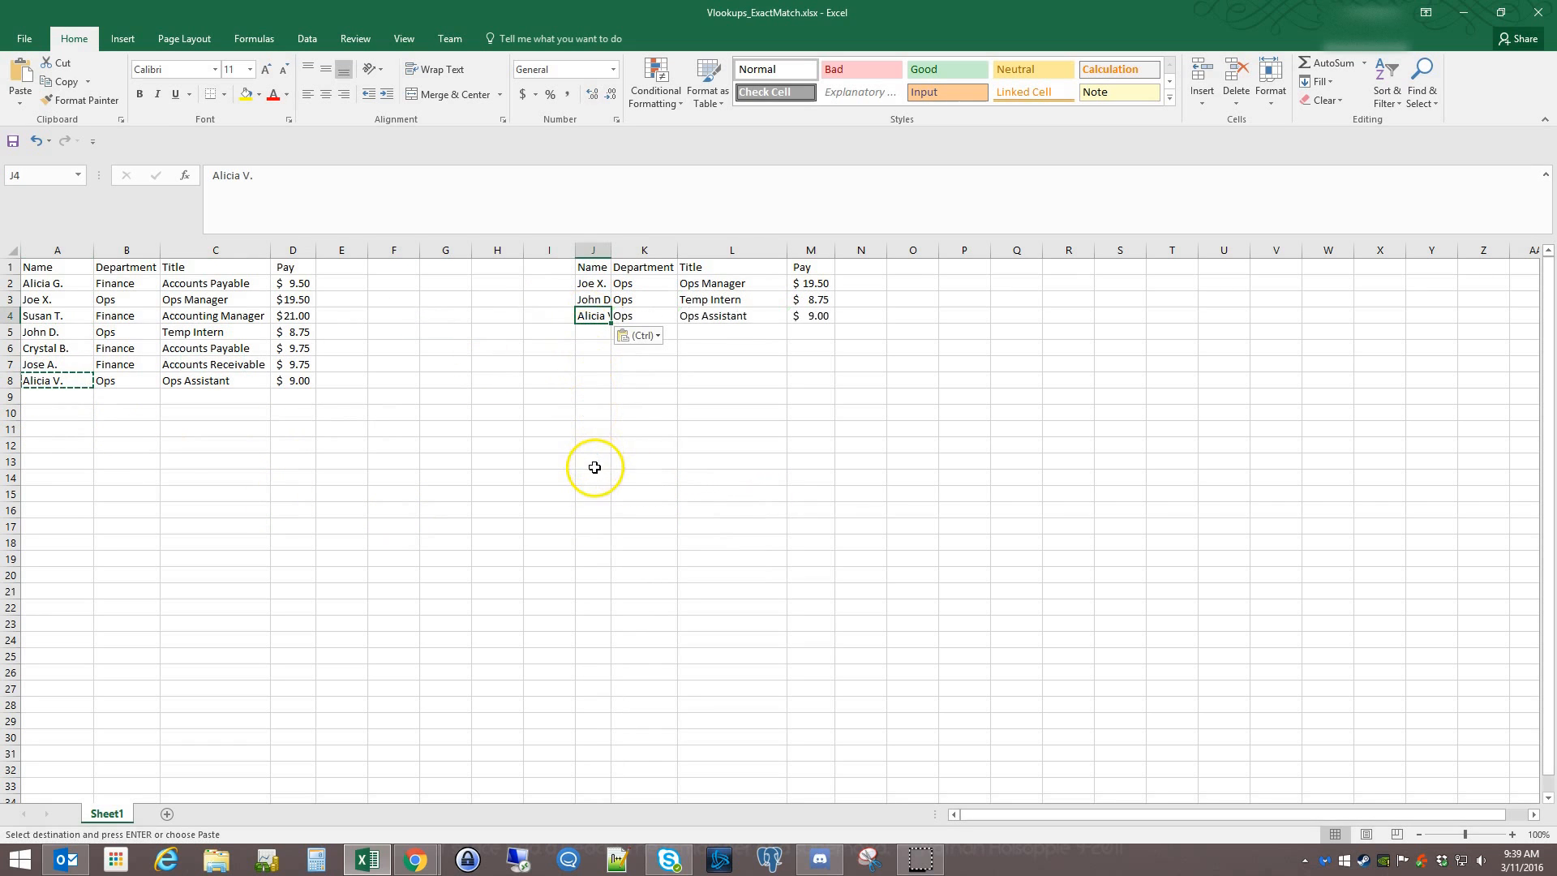
double_click(610, 249)
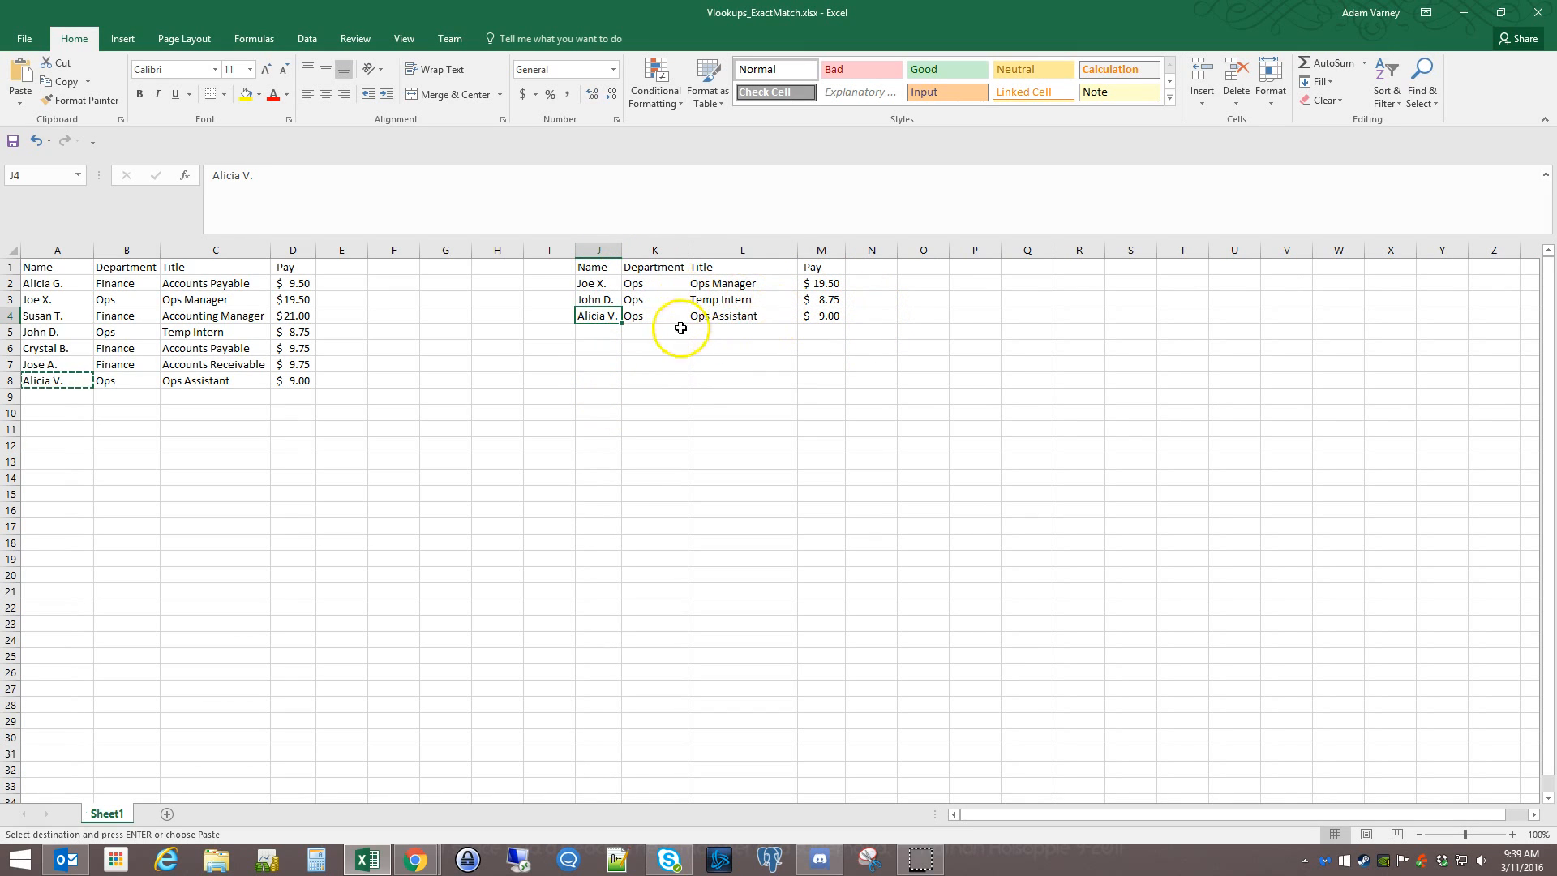
Review the lookup results in rows 2 to 4, checking the titles, pay values and the department formulas in K2:K4.
click(598, 283)
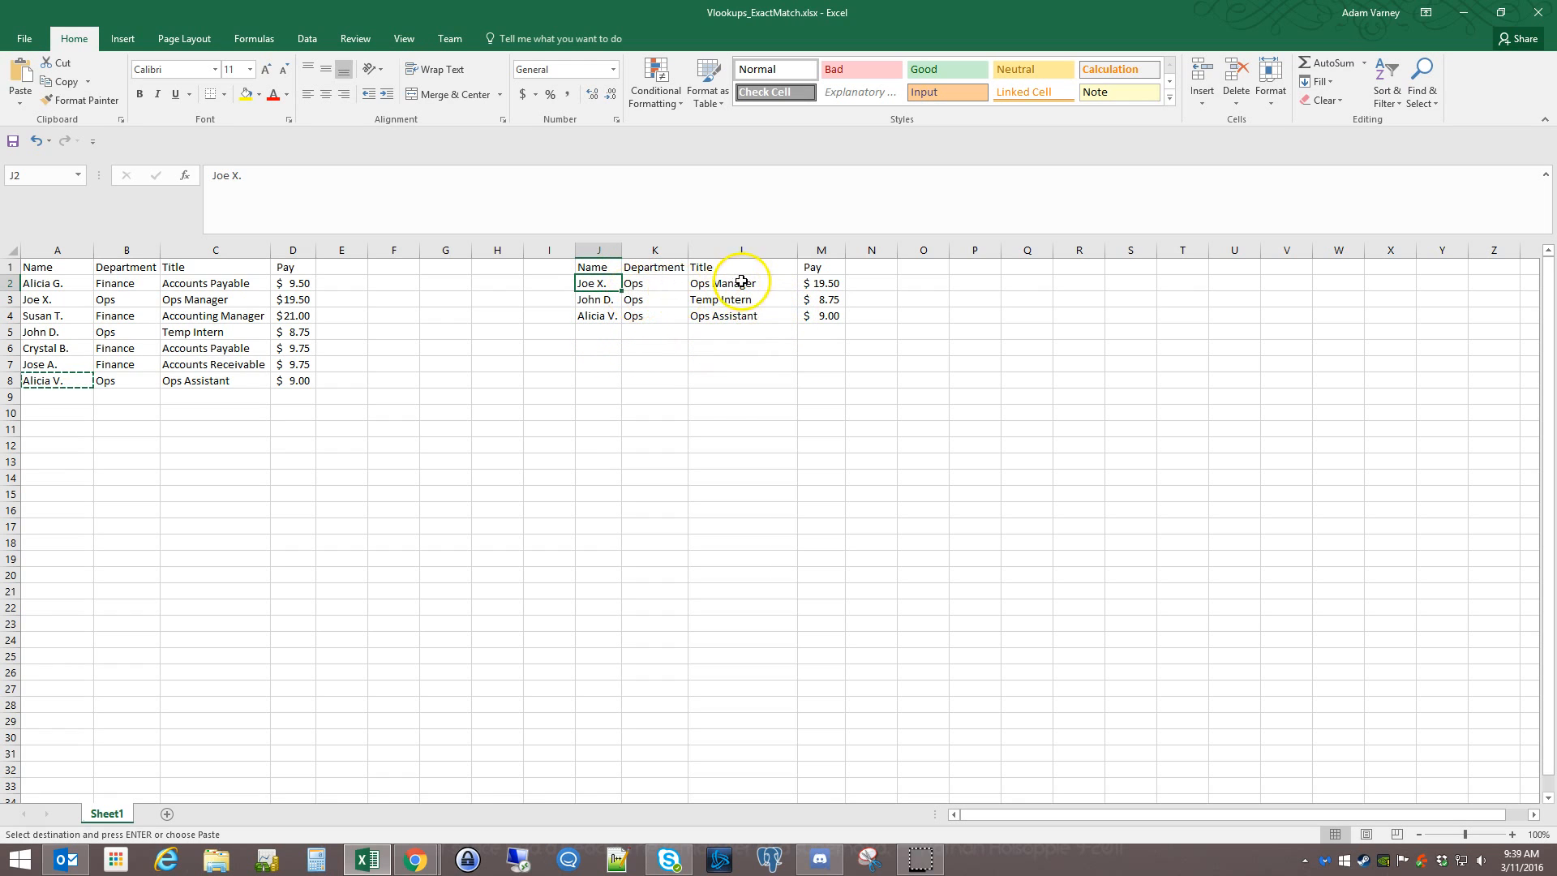
drag(741, 299, 741, 316)
click(829, 283)
click(827, 299)
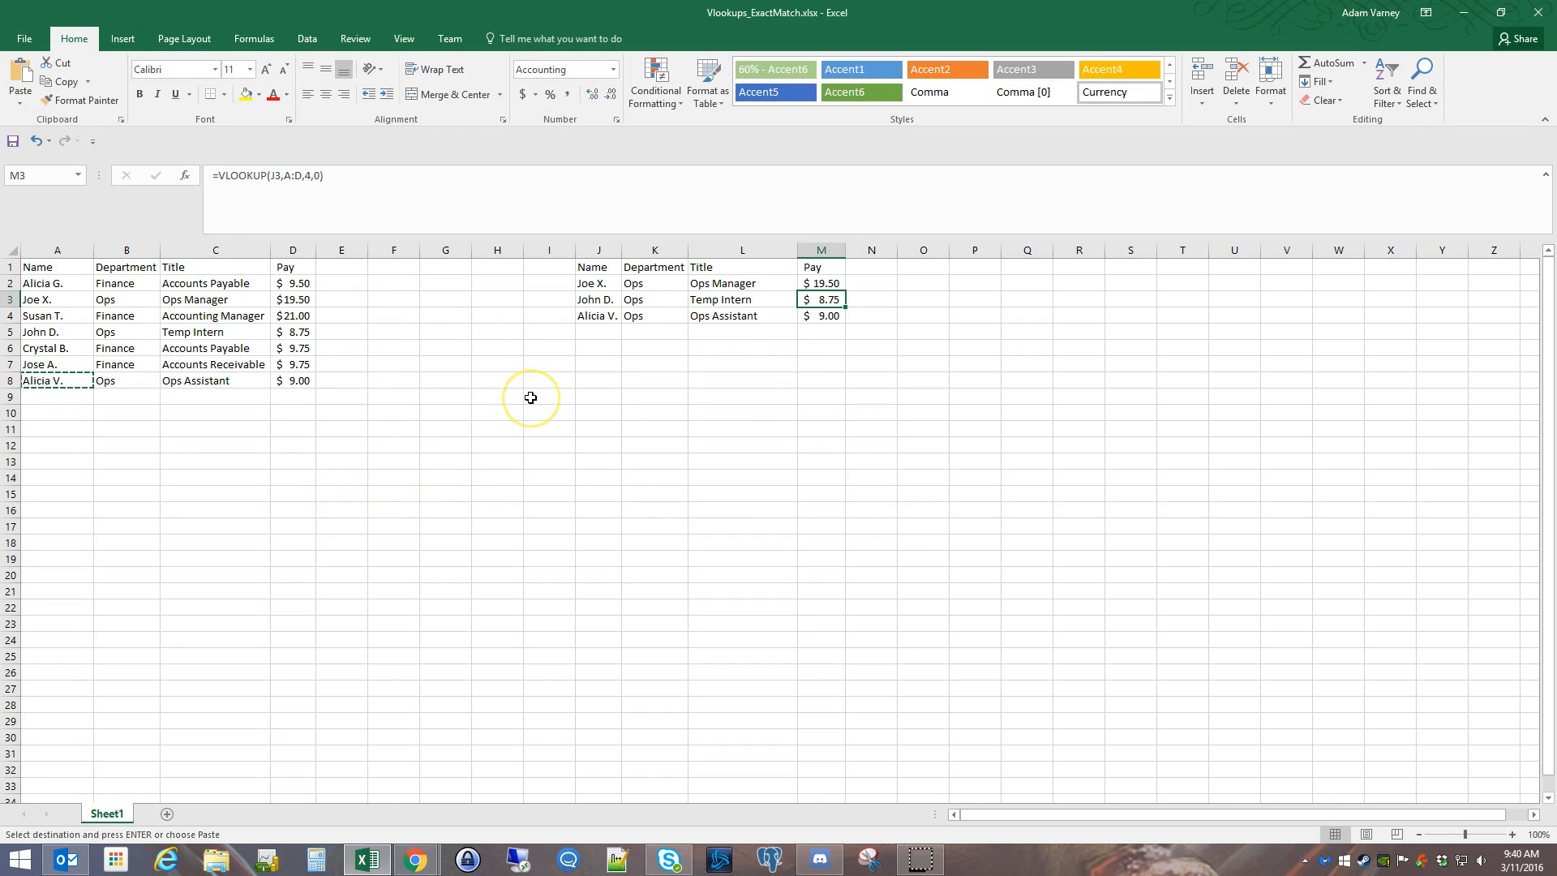
click(628, 312)
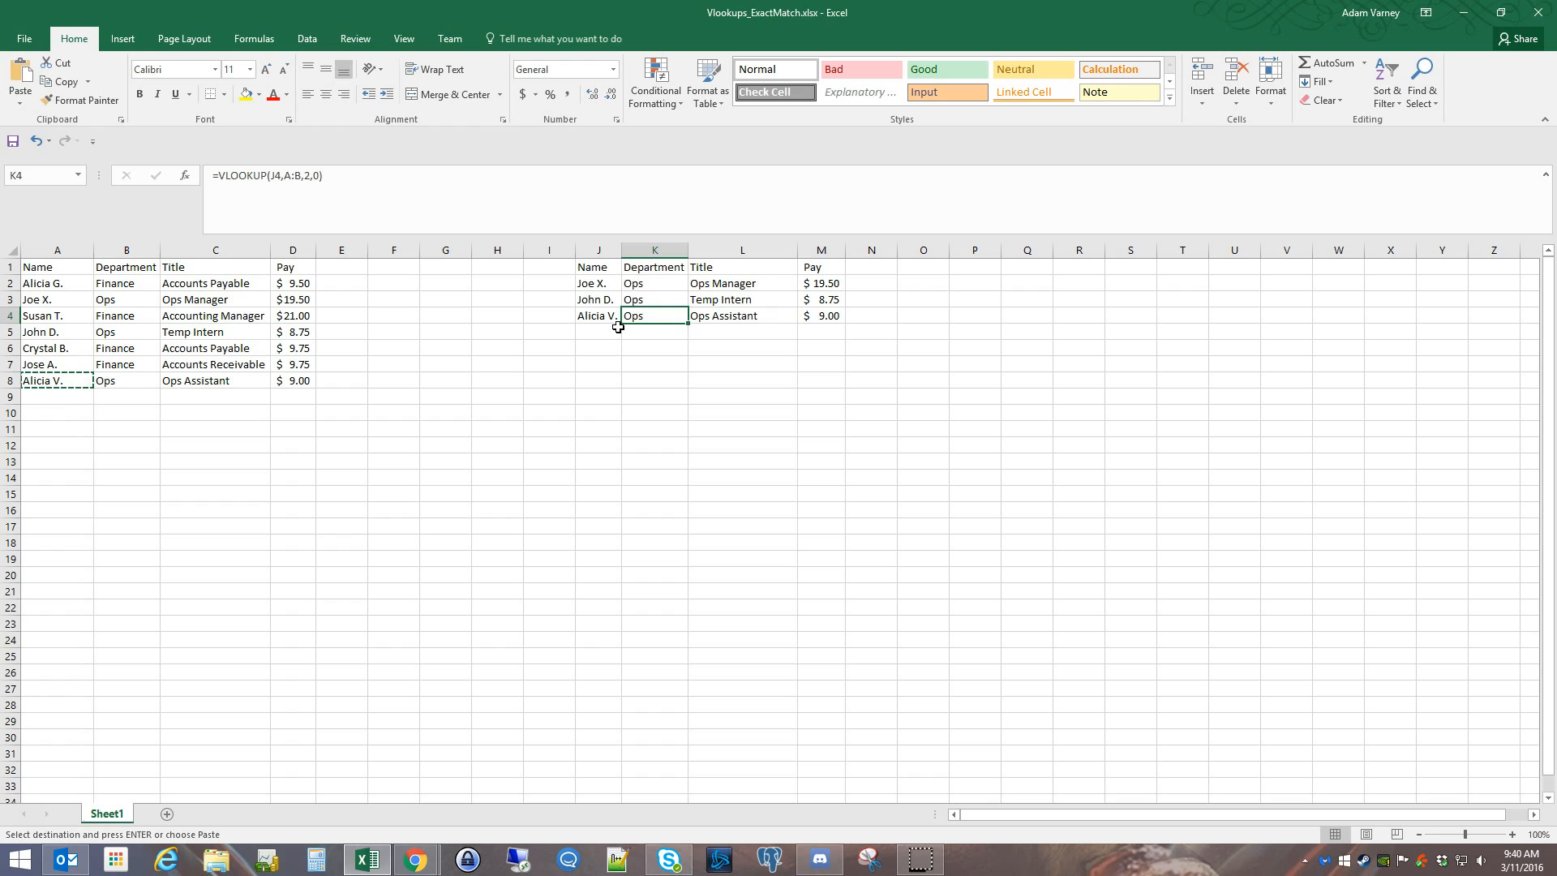
click(657, 299)
click(660, 319)
click(670, 302)
click(665, 283)
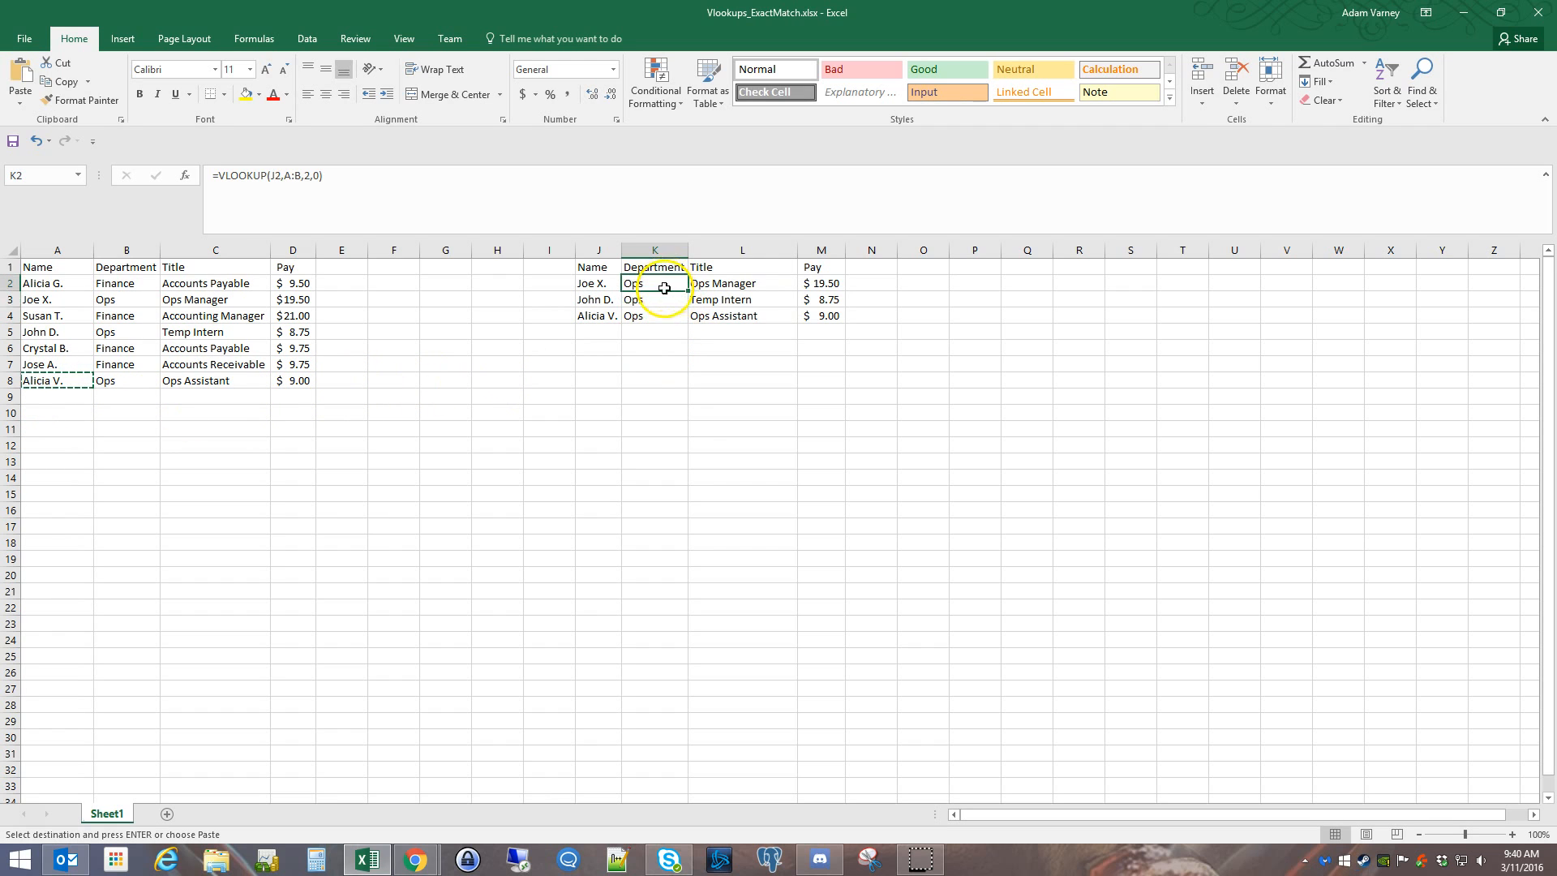